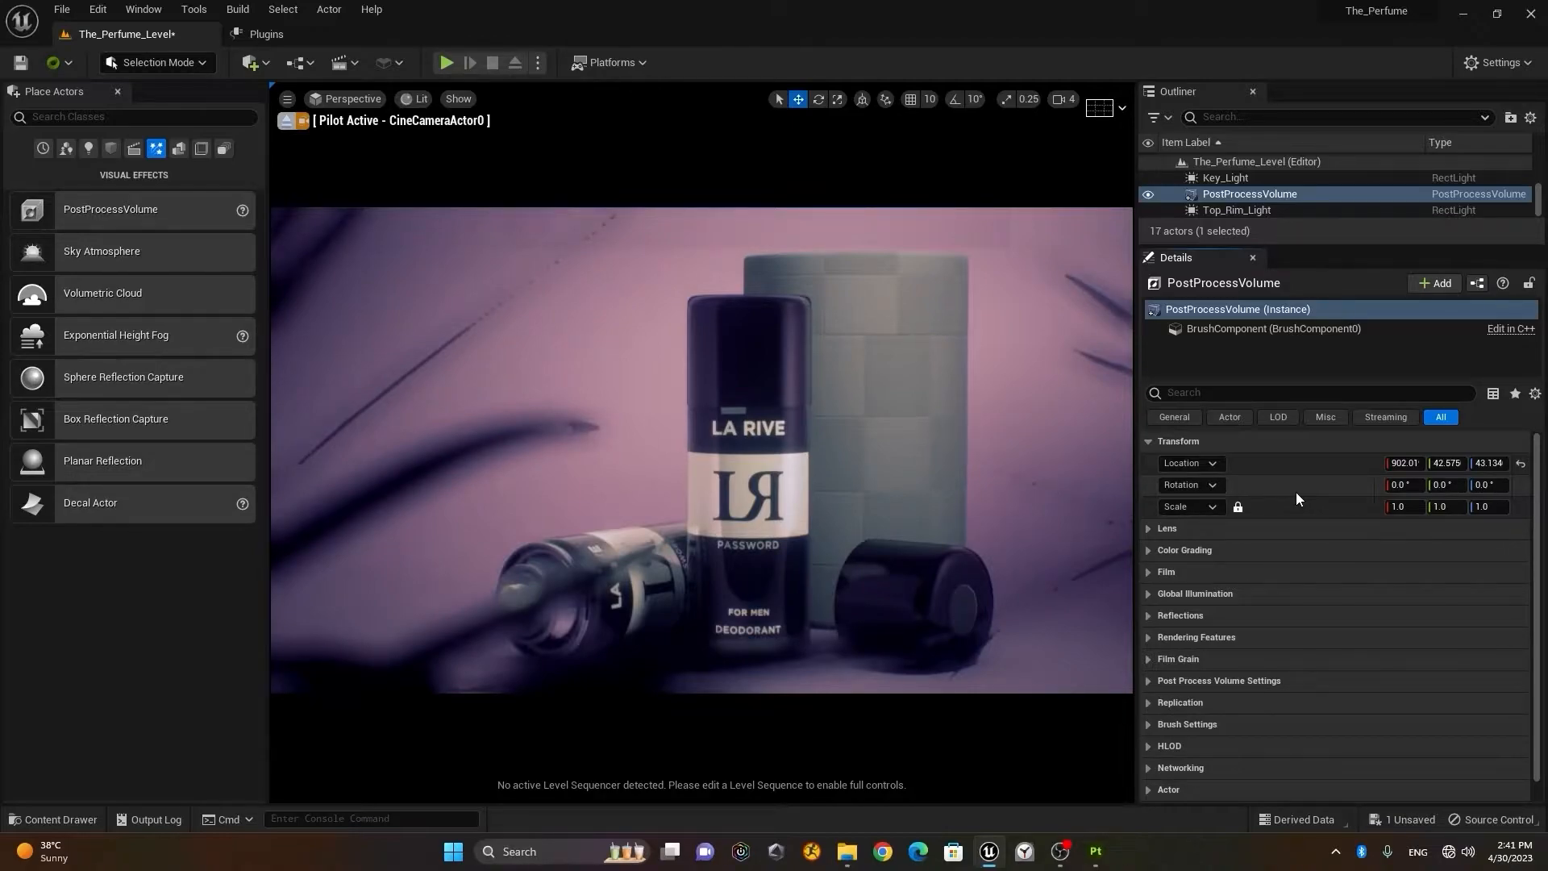
Step: Select the Gift_Box mesh in the scene, switch to Substance 3D Painter and view the textured gift box from above
{"action": "left_click", "coordinate": [1150, 440]}
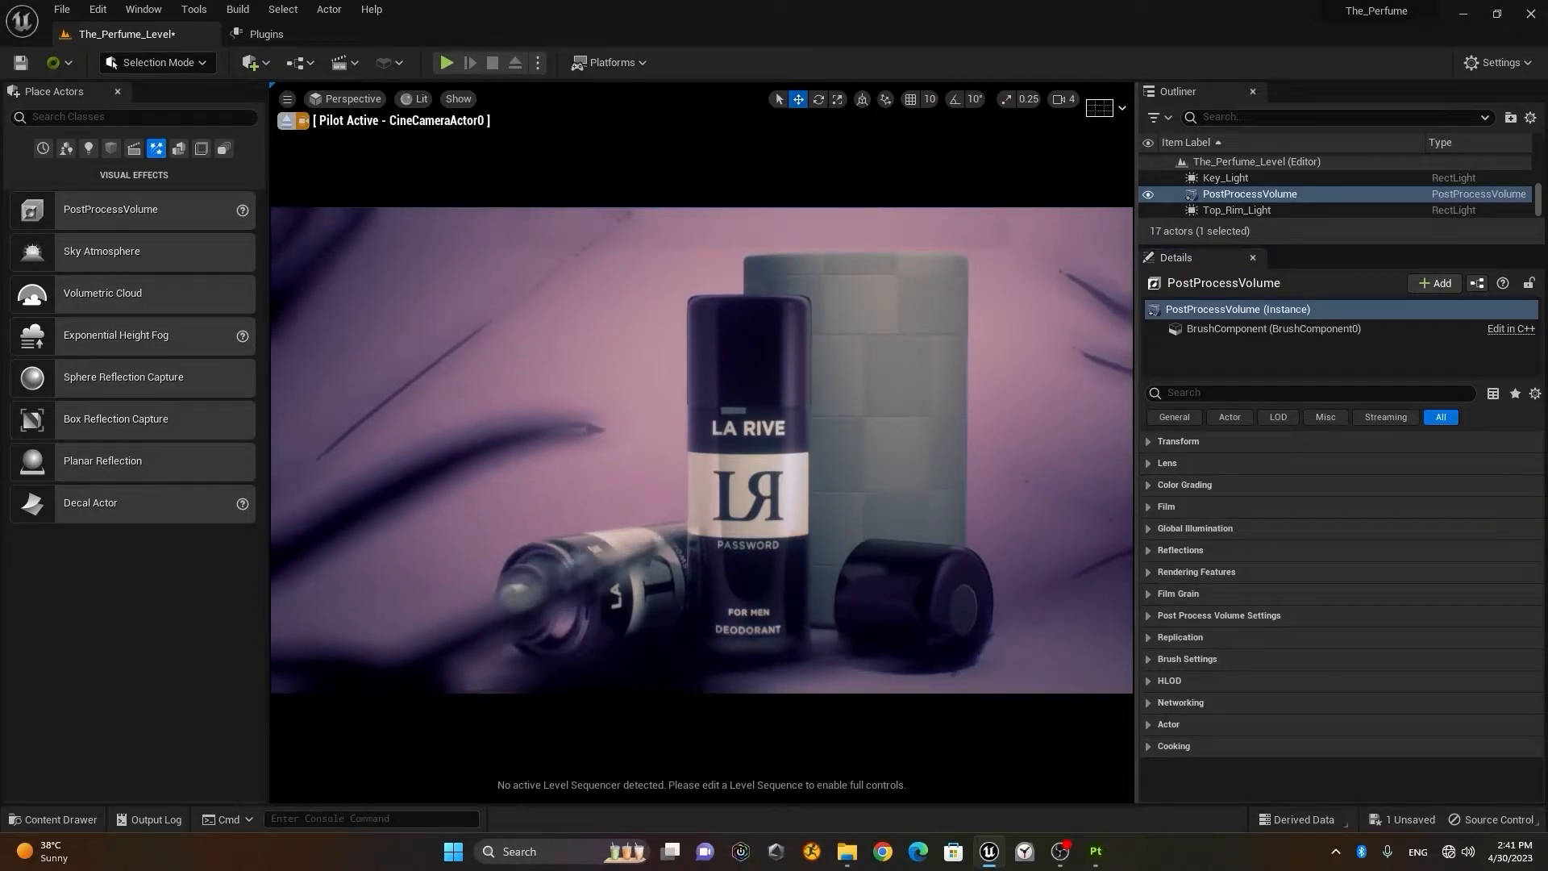
{"action": "left_click", "coordinate": [892, 395]}
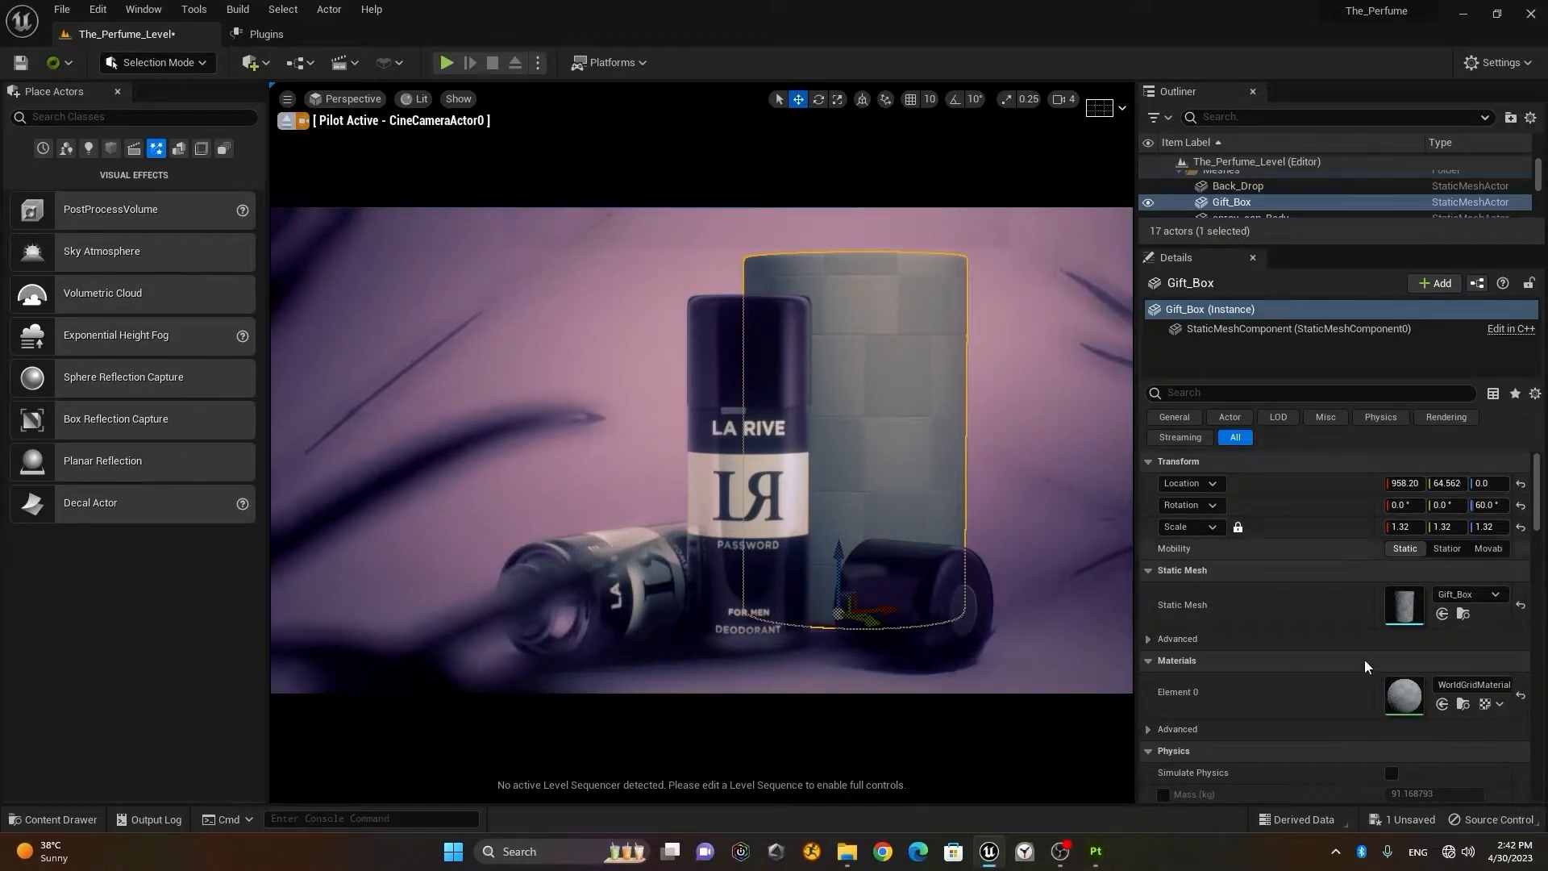
{"action": "key", "text": "alt+Tab"}
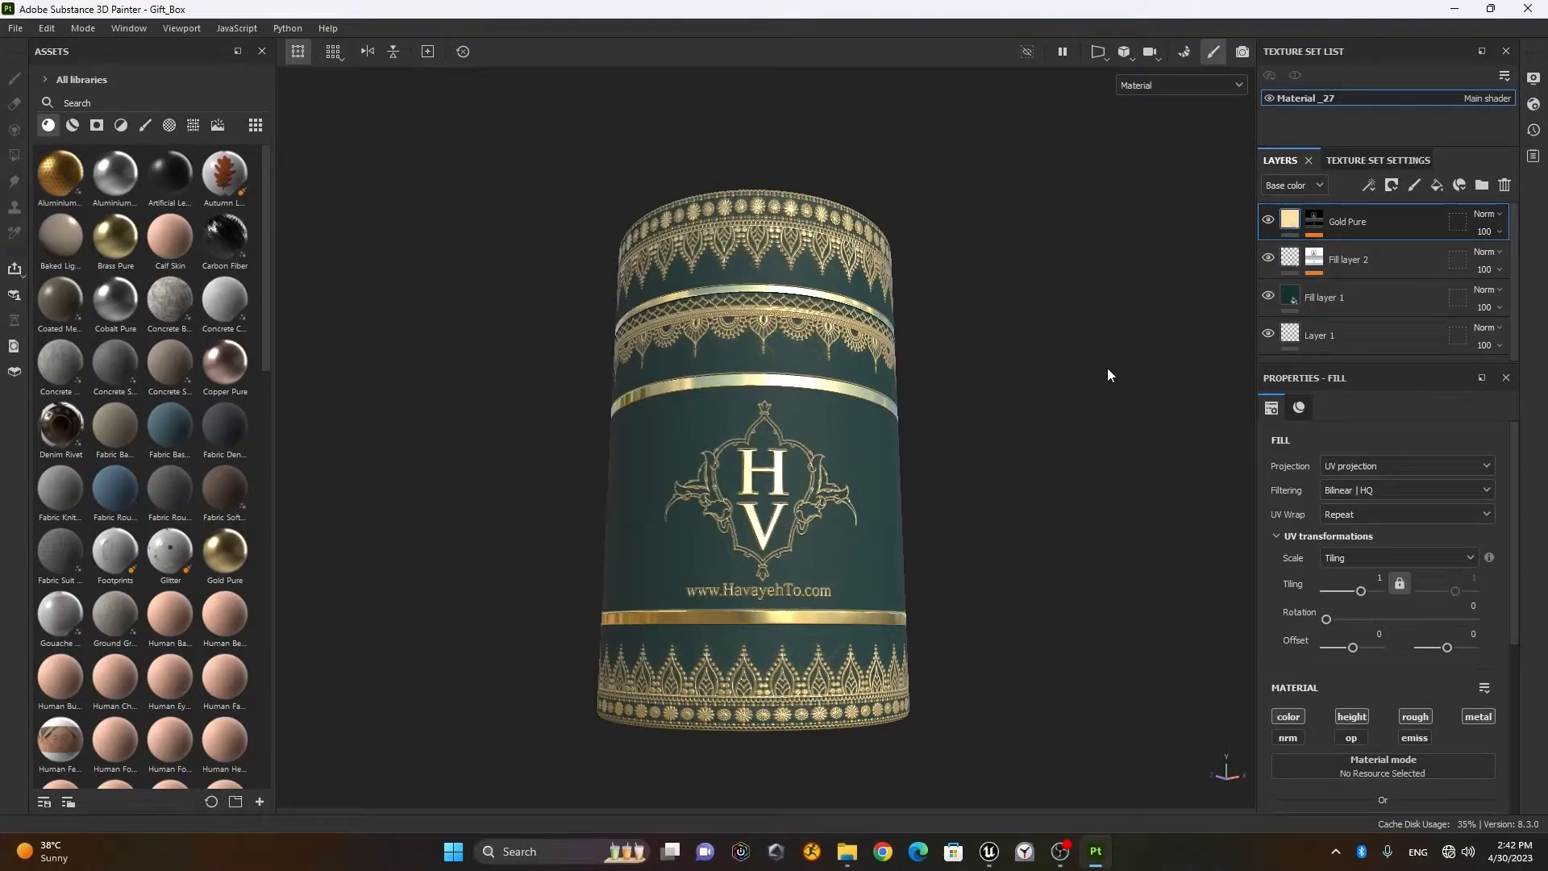
{"action": "left_click_drag", "start_coordinate": [1054, 304], "coordinate": [955, 430], "text": "alt"}
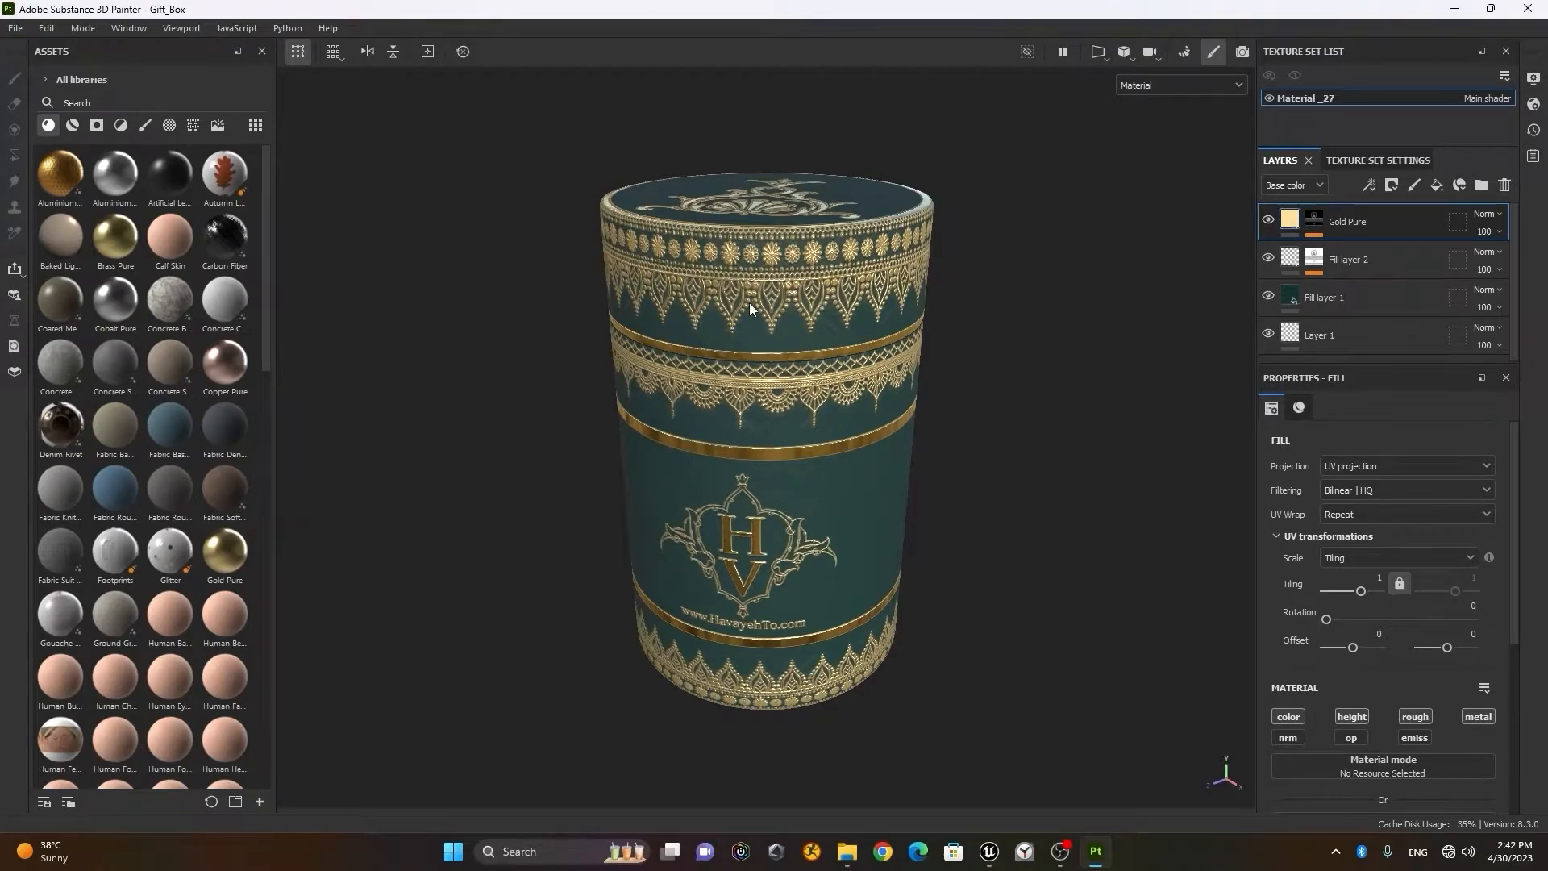
Step: Start a texture export and set its output directory to a new folder named SP inside Pictures
{"action": "left_click", "coordinate": [14, 27]}
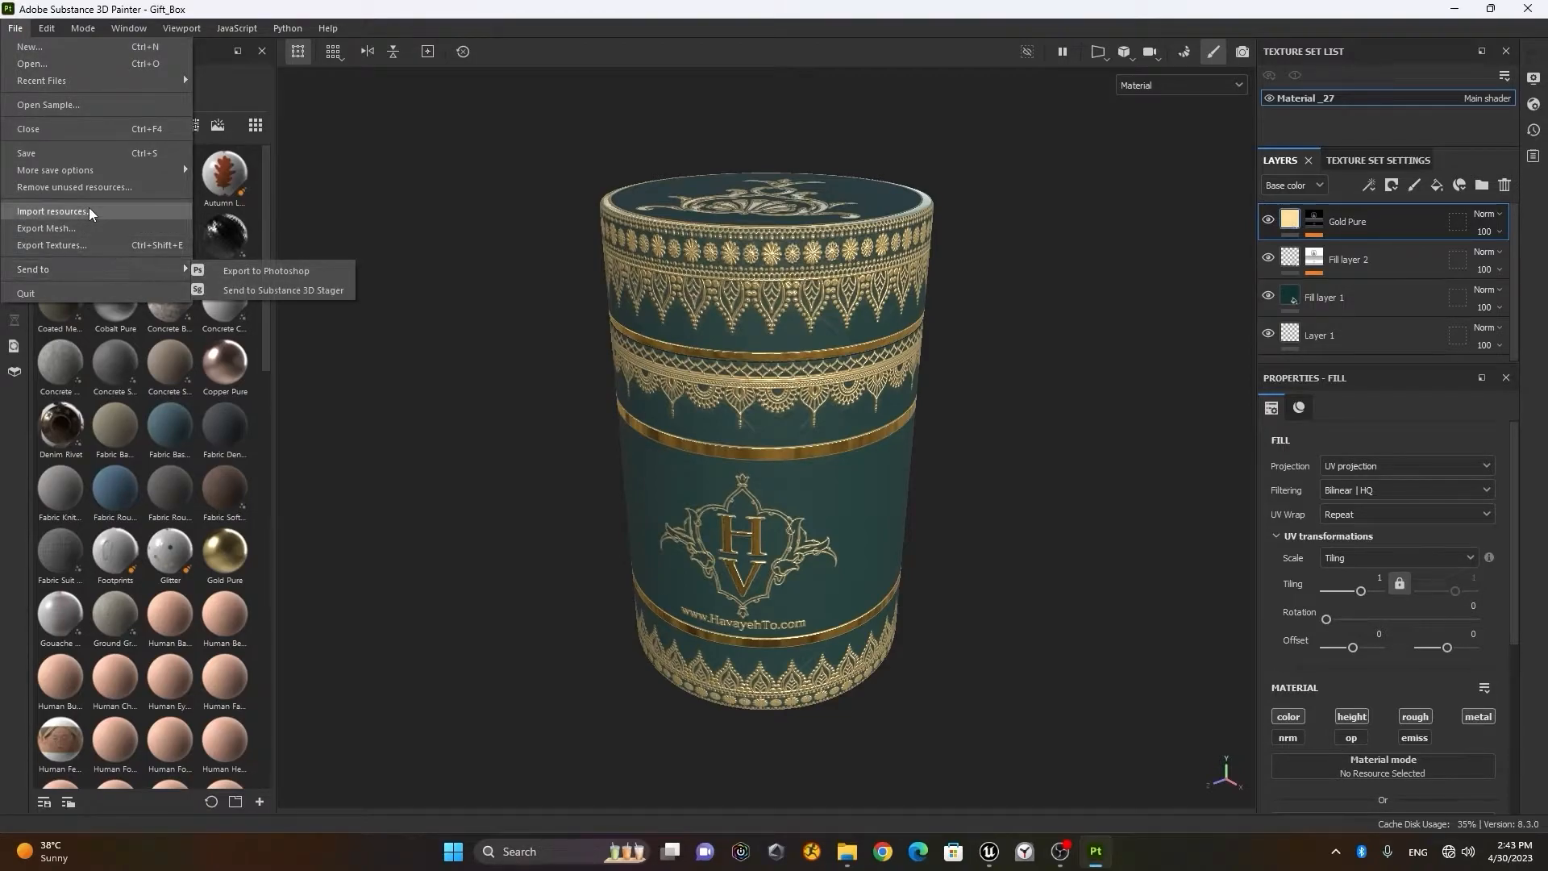
{"action": "left_click", "coordinate": [92, 246]}
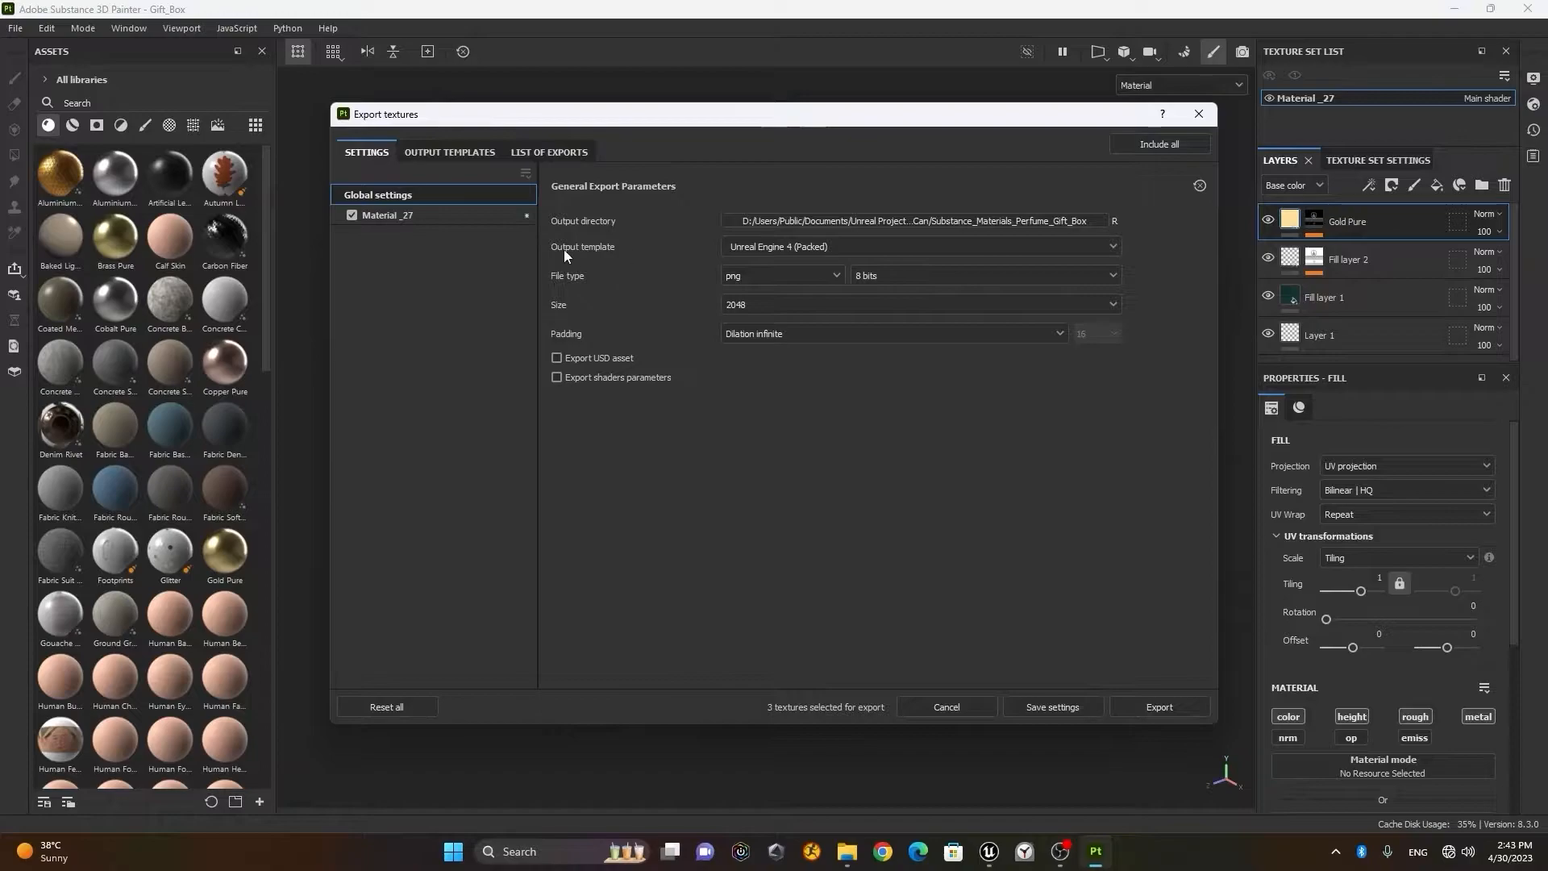
{"action": "left_click", "coordinate": [1076, 224]}
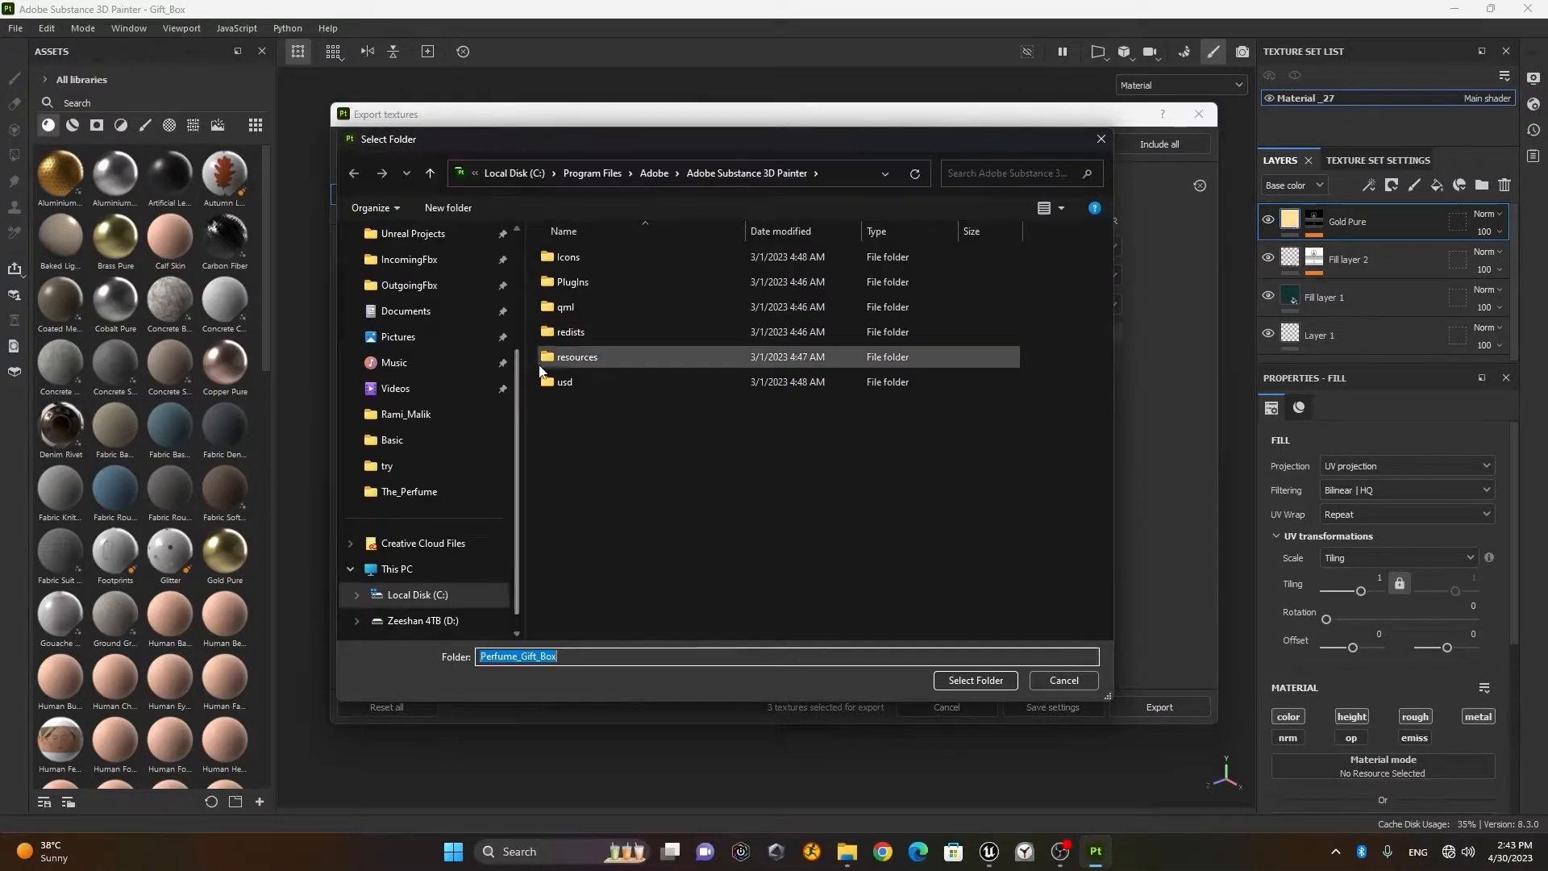
{"action": "left_click", "coordinate": [434, 343]}
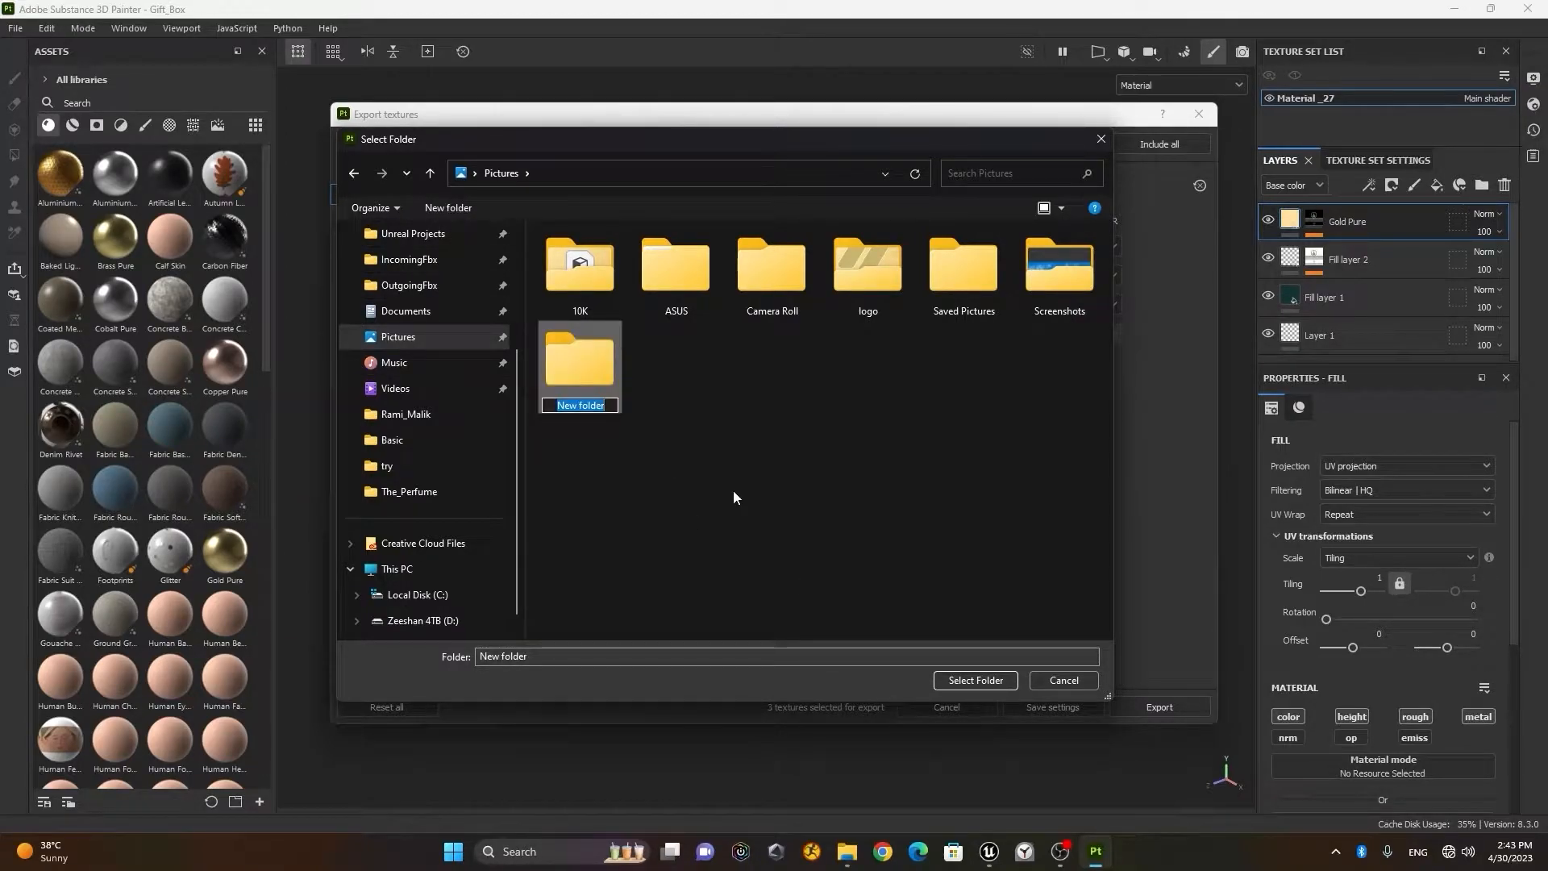
{"action": "type", "text": "SP"}
{"action": "left_click", "coordinate": [592, 361]}
{"action": "double_click", "coordinate": [592, 360]}
{"action": "left_click", "coordinate": [980, 680]}
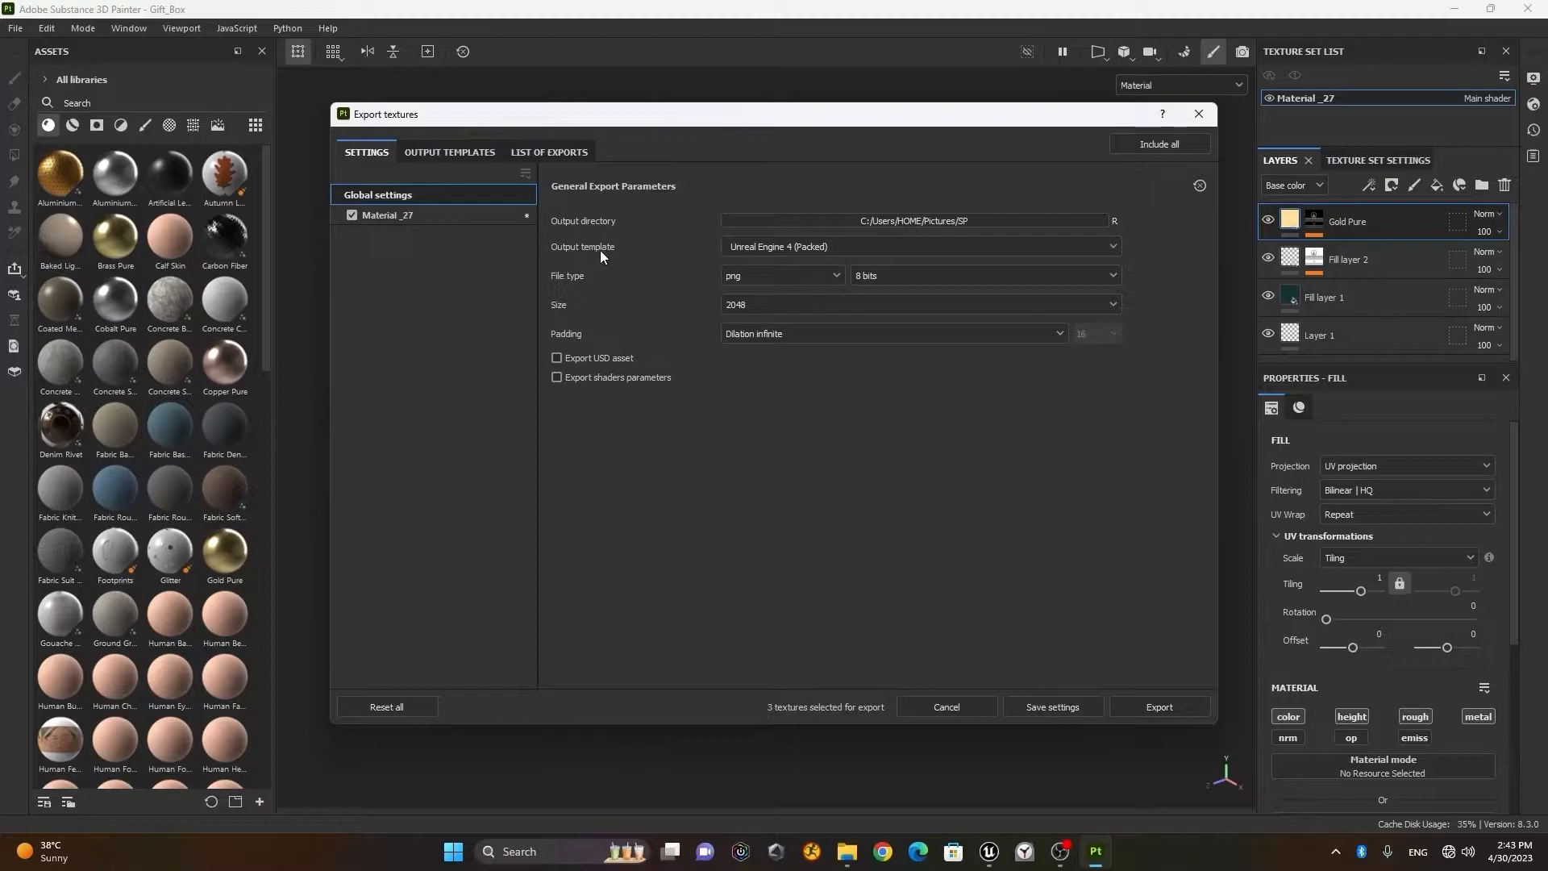
Step: Set the export's output template to Unreal Engine 4 (Packed) and the texture size to 4096
{"action": "left_click", "coordinate": [743, 250]}
{"action": "scroll", "coordinate": [807, 379], "scroll_direction": "down", "scroll_amount": 2}
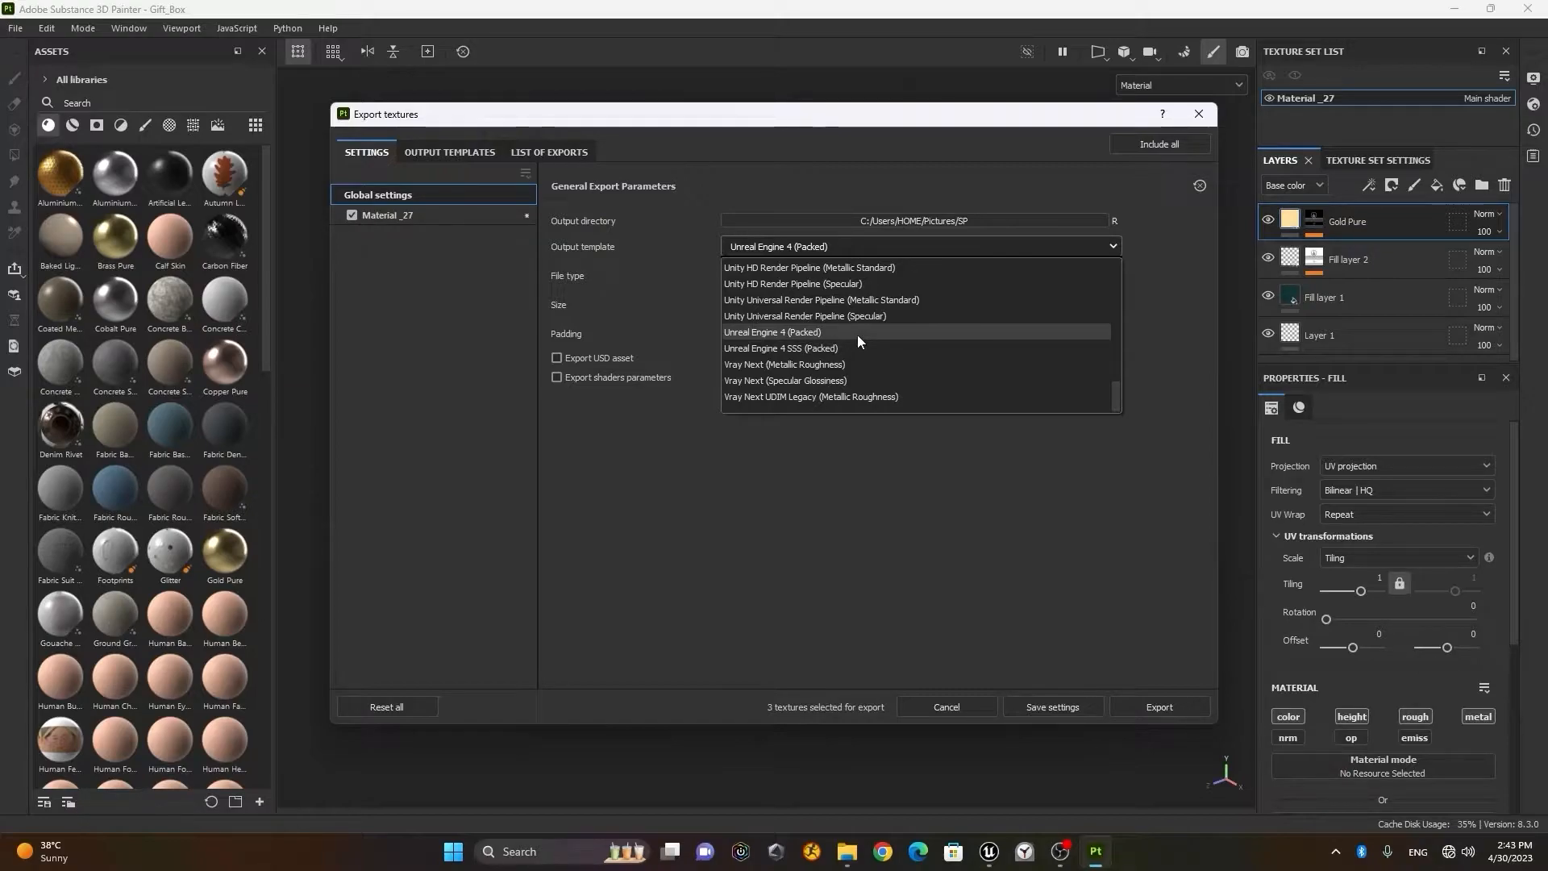
{"action": "left_click", "coordinate": [795, 331]}
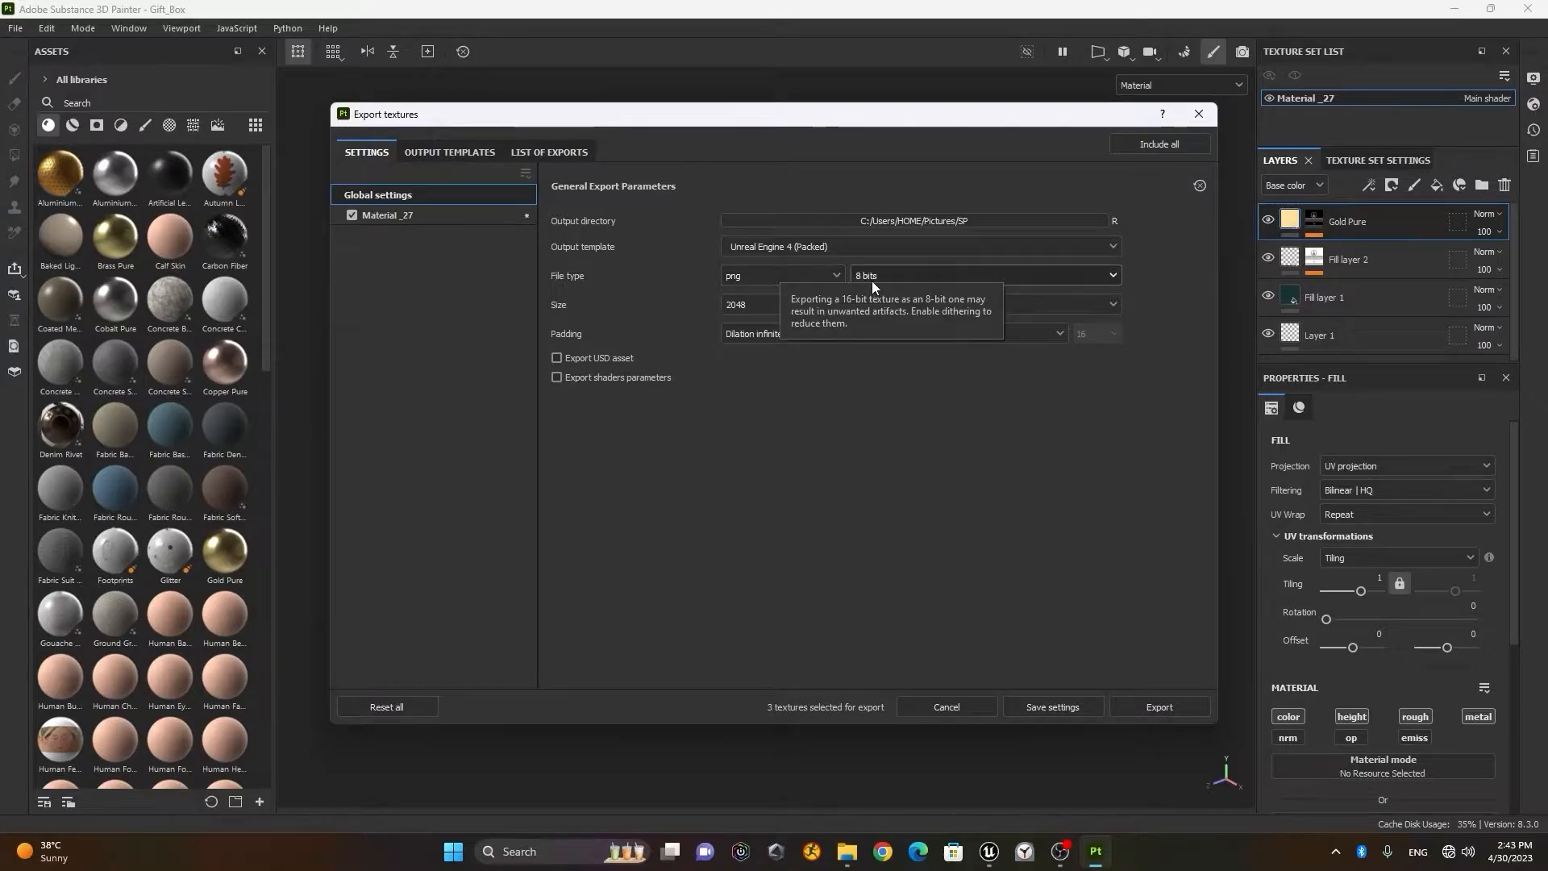
{"action": "left_click", "coordinate": [755, 308]}
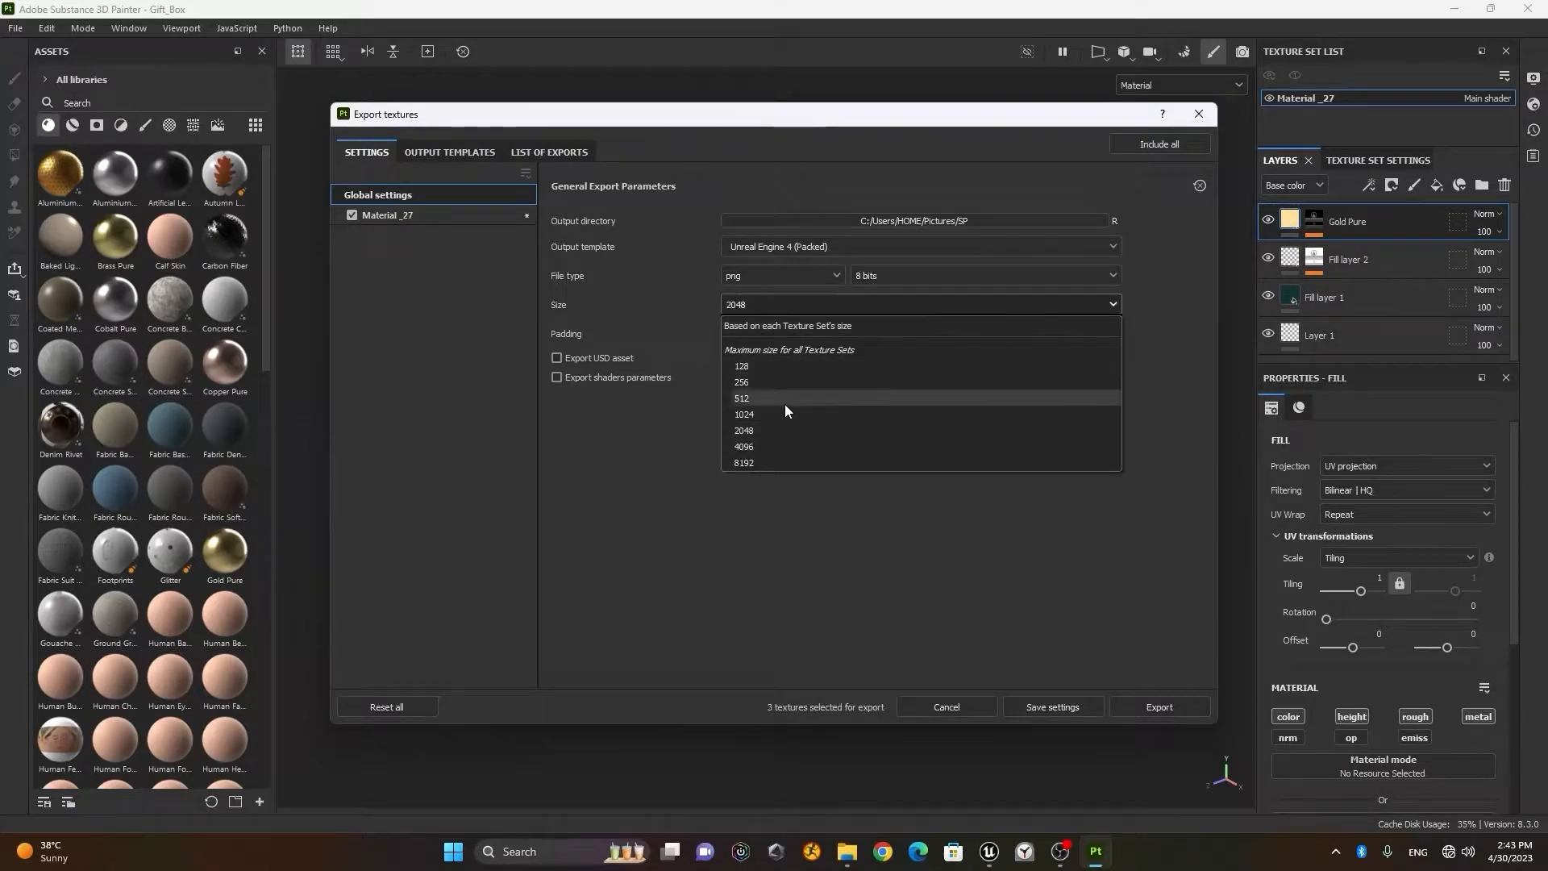
{"action": "left_click", "coordinate": [776, 452]}
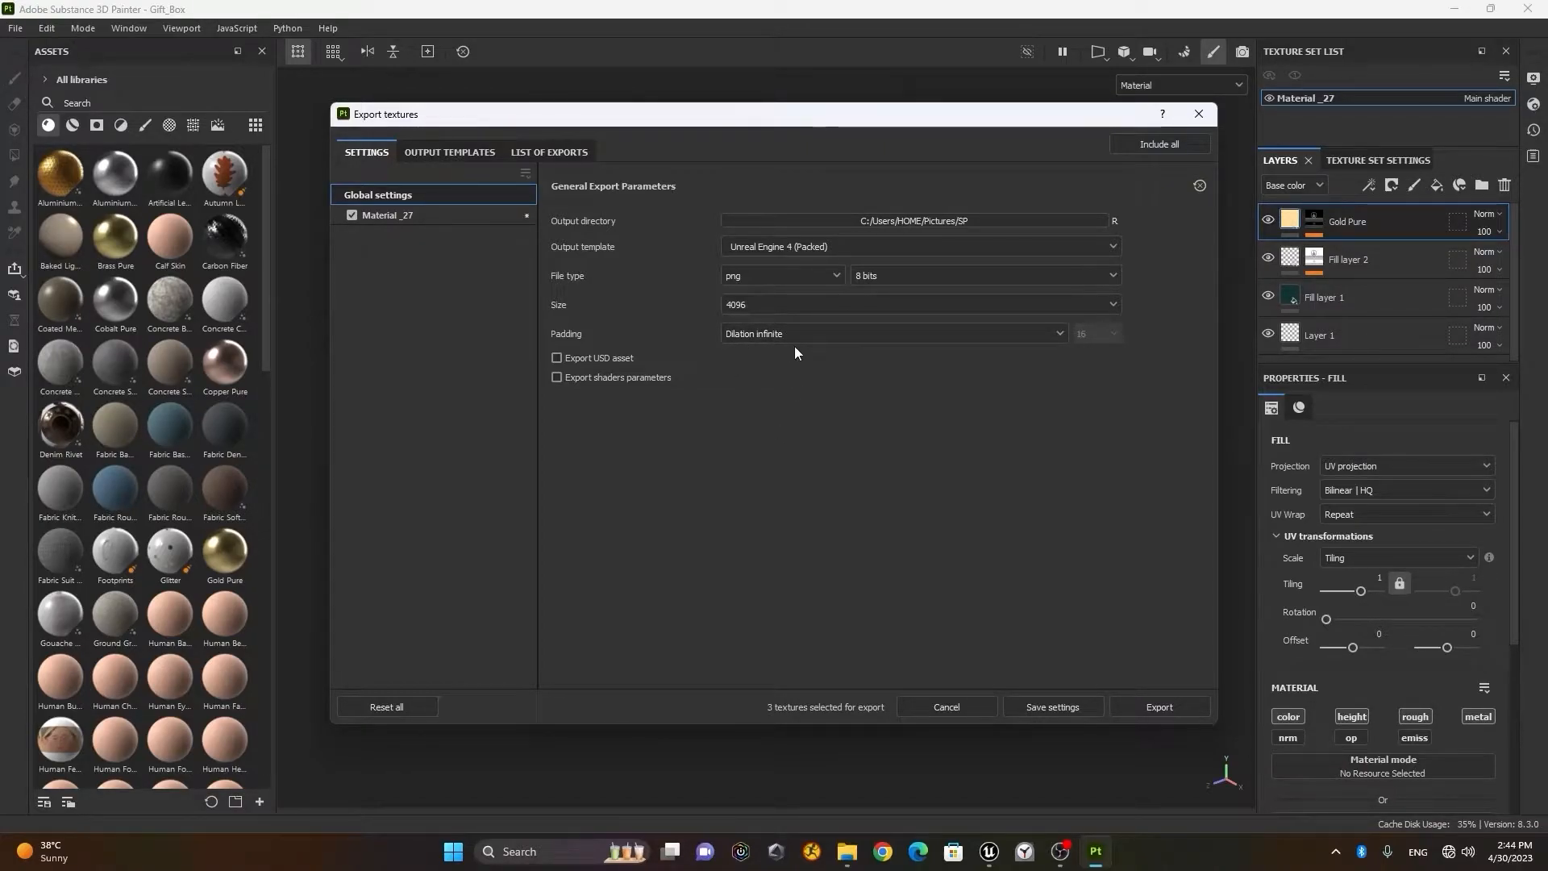
Step: Check the output maps of the Material_27 texture set and export its textures
{"action": "left_click", "coordinate": [437, 215]}
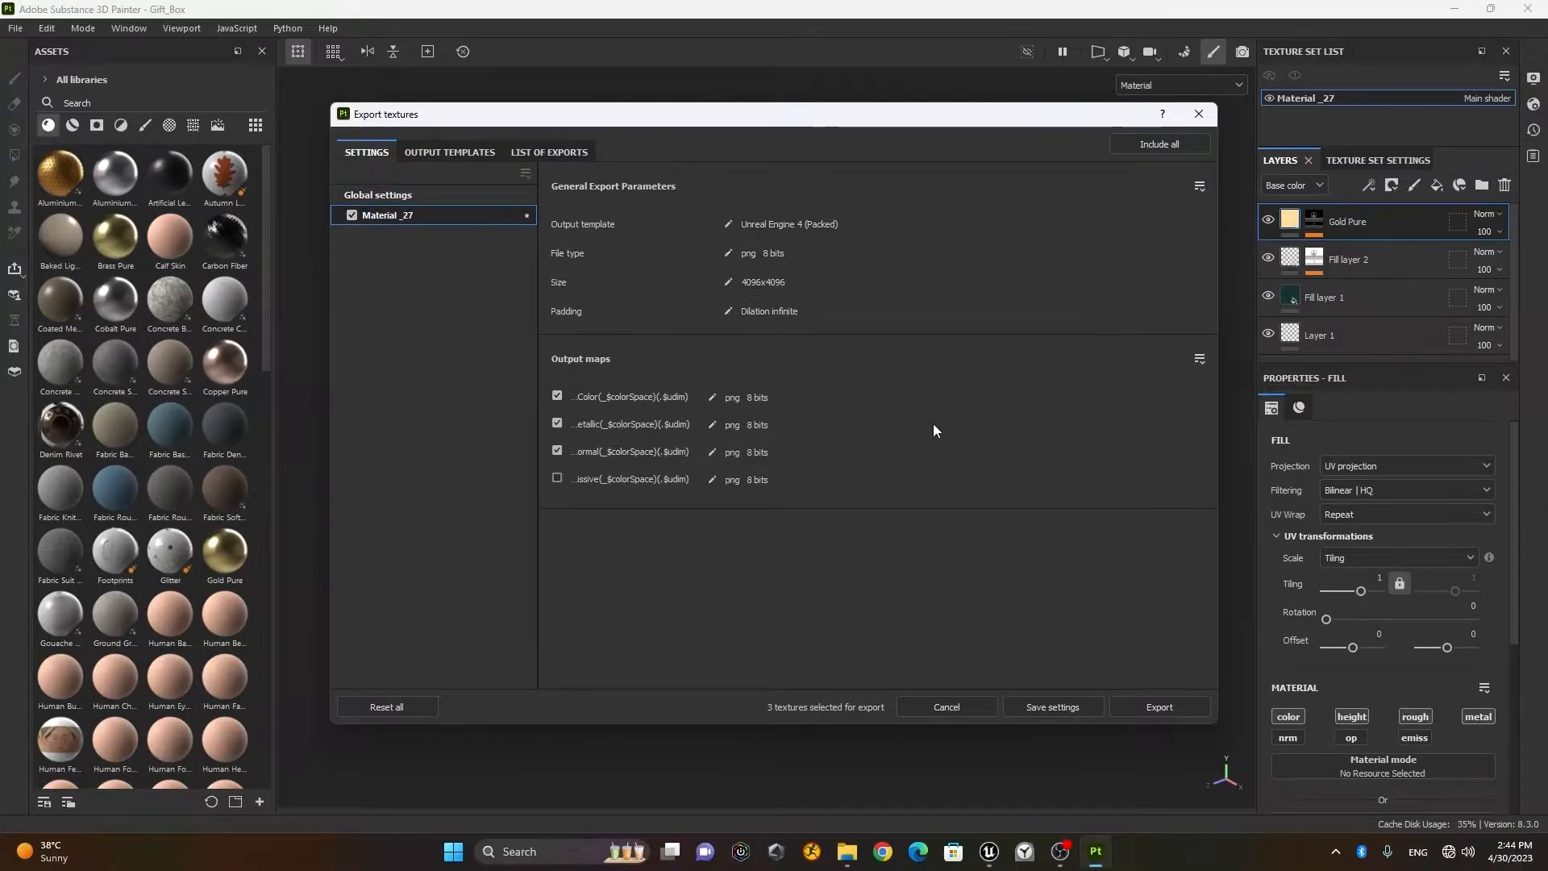
{"action": "mouse_move", "coordinate": [830, 122]}
{"action": "left_mouse_down"}
{"action": "mouse_move", "coordinate": [787, 530]}
{"action": "mouse_move", "coordinate": [856, 541]}
{"action": "mouse_move", "coordinate": [816, 264]}
{"action": "mouse_move", "coordinate": [823, 116]}
{"action": "left_mouse_up"}
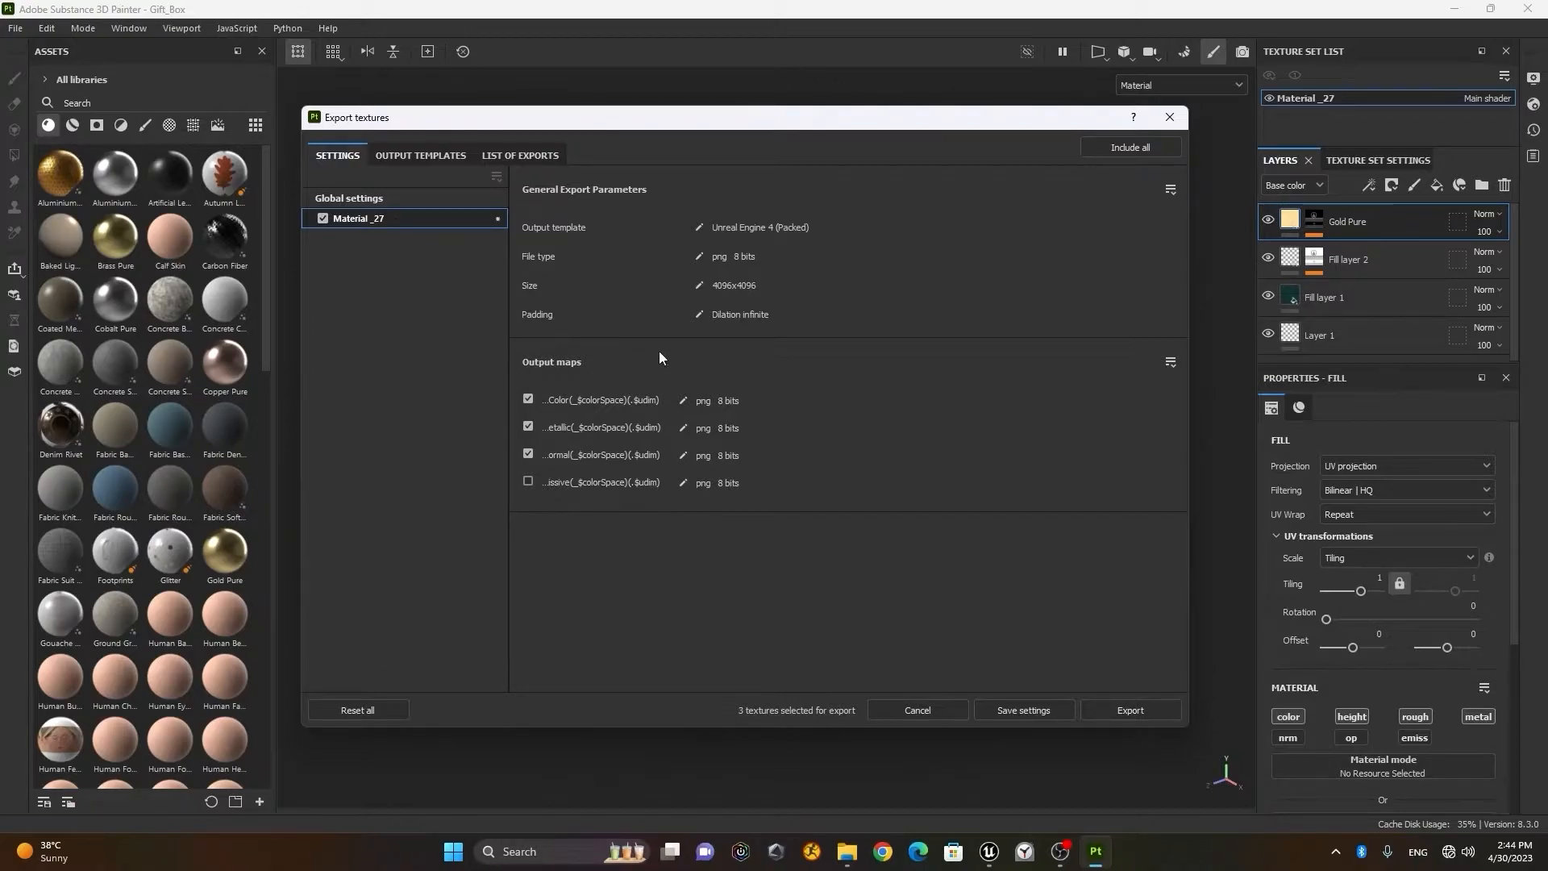
{"action": "mouse_move", "coordinate": [787, 117]}
{"action": "left_mouse_down"}
{"action": "mouse_move", "coordinate": [762, 394]}
{"action": "mouse_move", "coordinate": [763, 660]}
{"action": "mouse_move", "coordinate": [782, 462]}
{"action": "mouse_move", "coordinate": [771, 96]}
{"action": "left_mouse_up"}
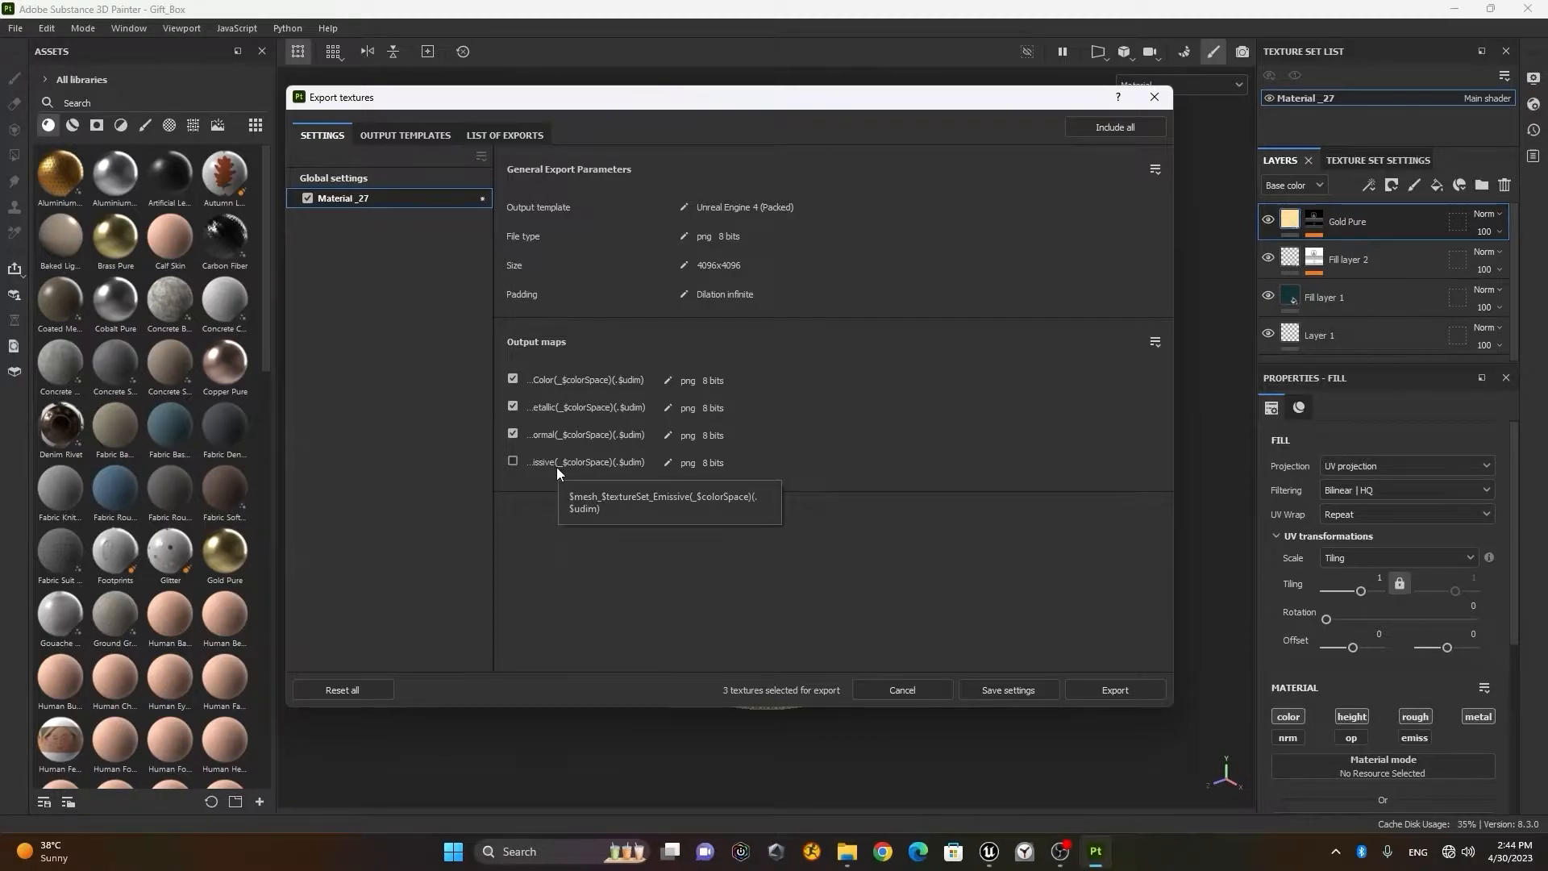
{"action": "left_click", "coordinate": [1114, 690]}
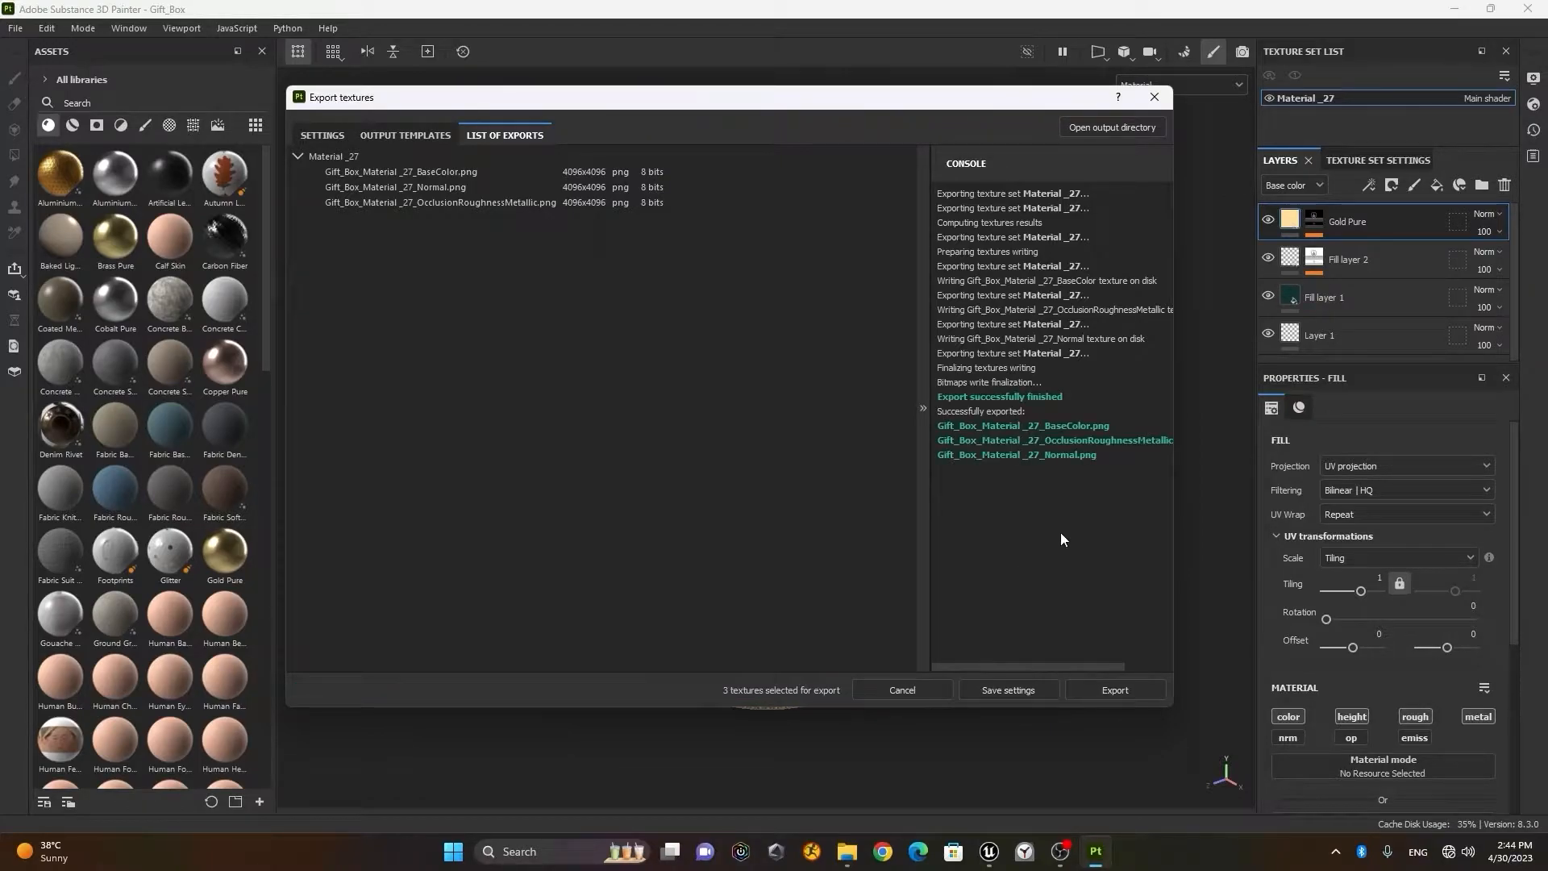
Step: Switch to Unreal Editor and create a folder named Perfume_Box inside the Levels/Materials content folder
{"action": "left_click", "coordinate": [989, 851]}
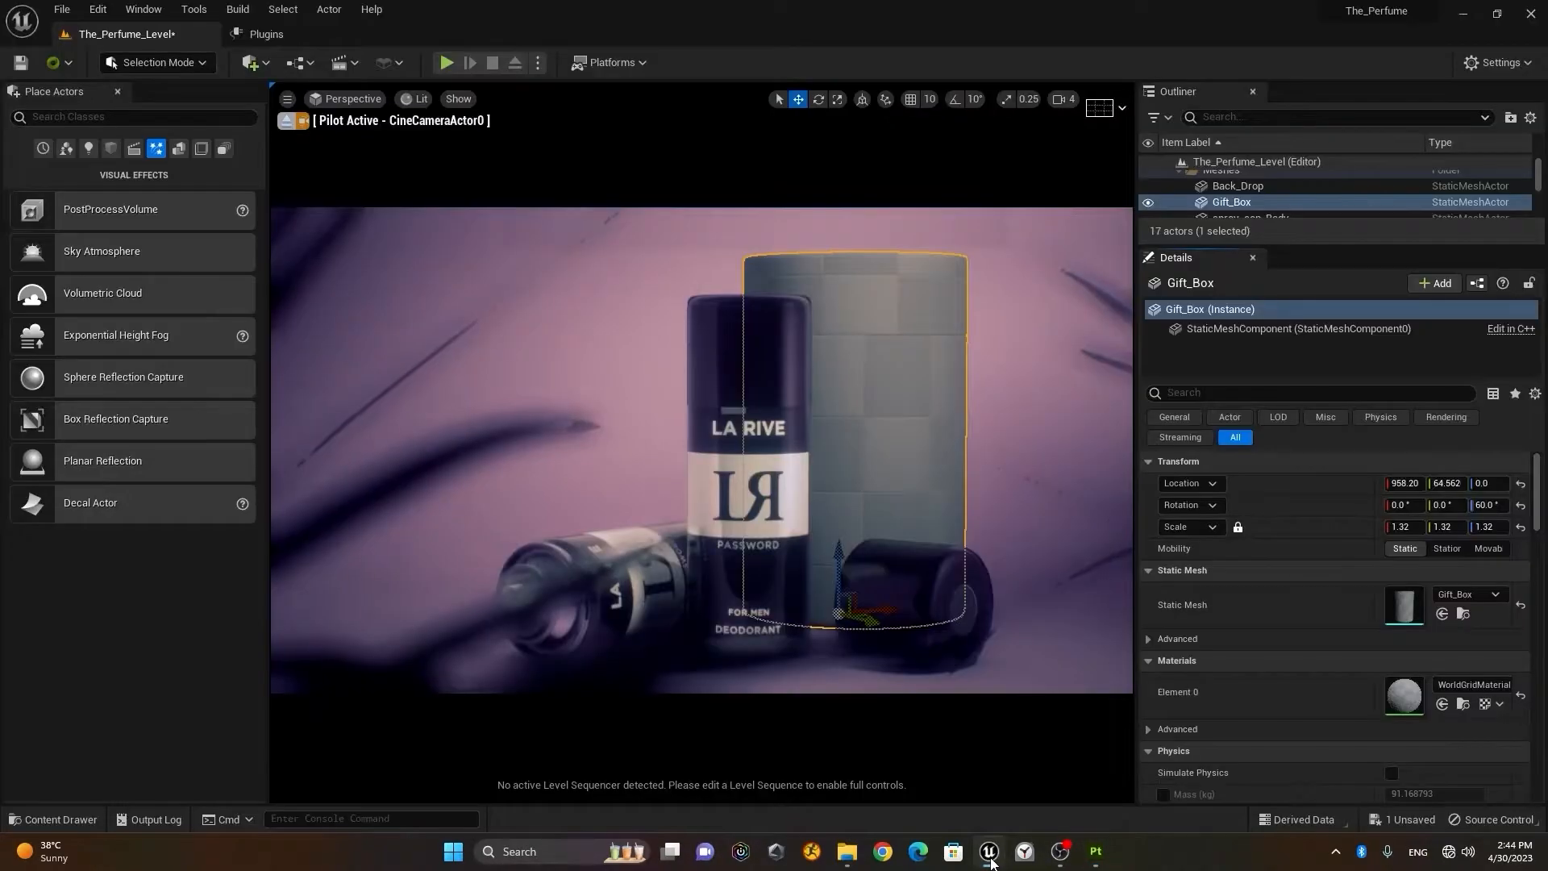
{"action": "left_click", "coordinate": [75, 823]}
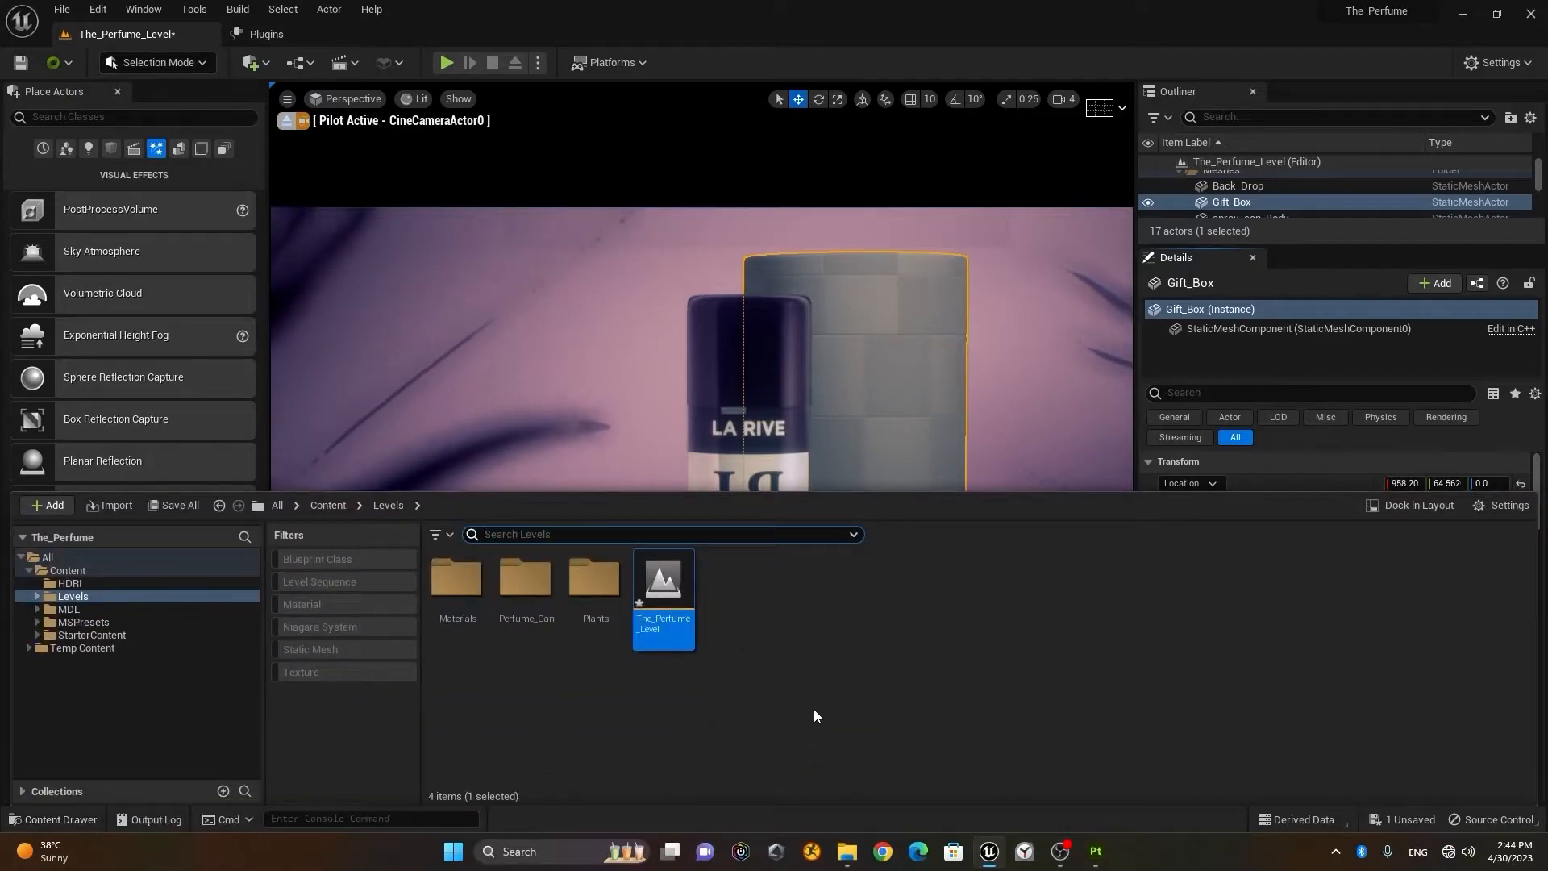
{"action": "left_click", "coordinate": [651, 752]}
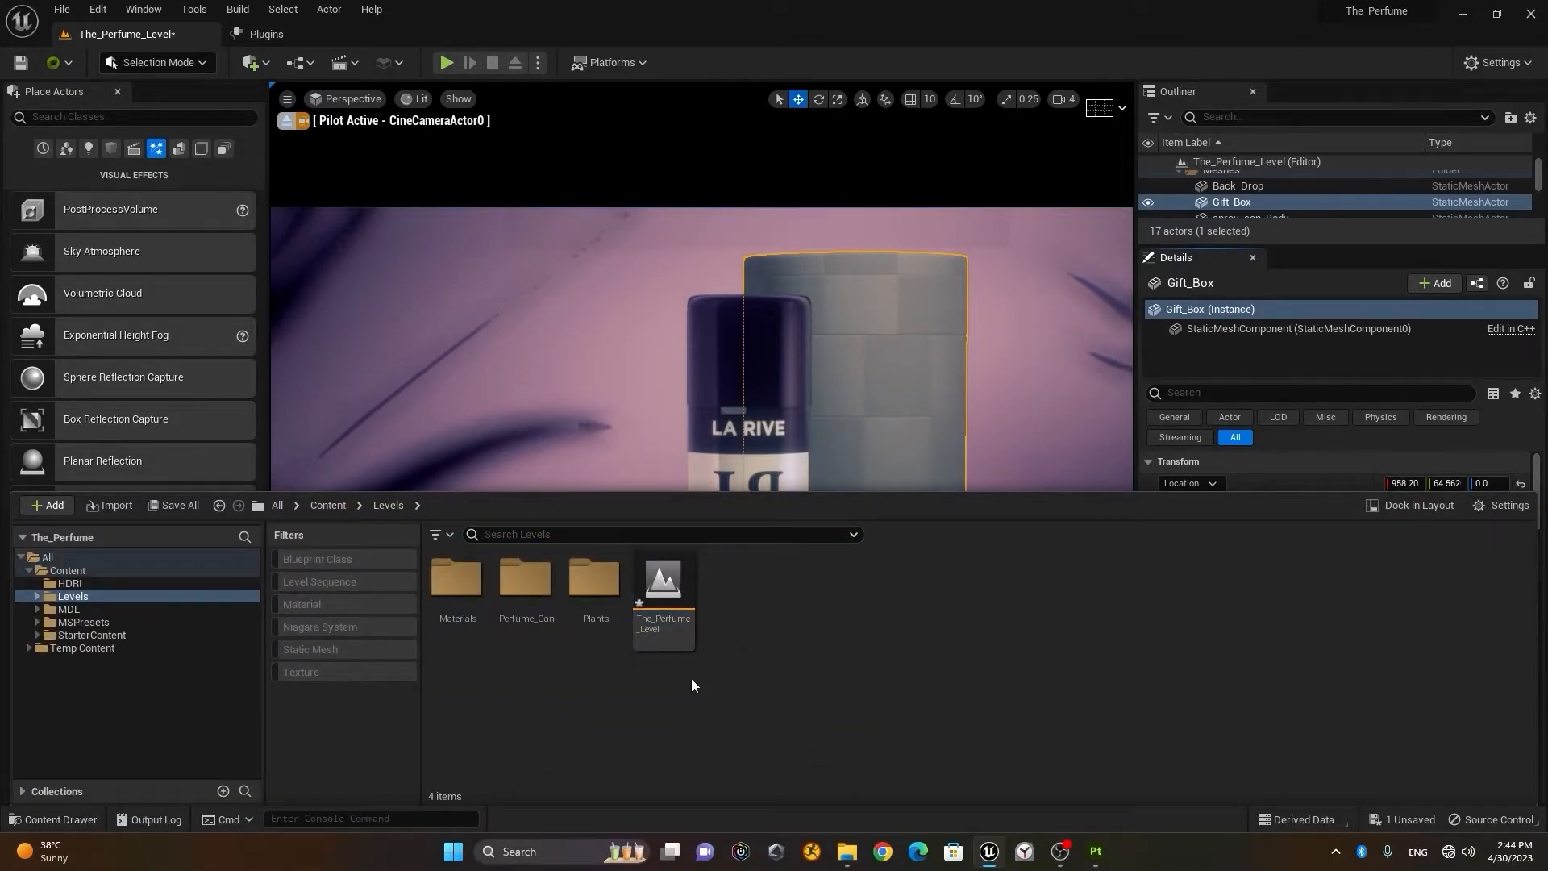
{"action": "double_click", "coordinate": [474, 593]}
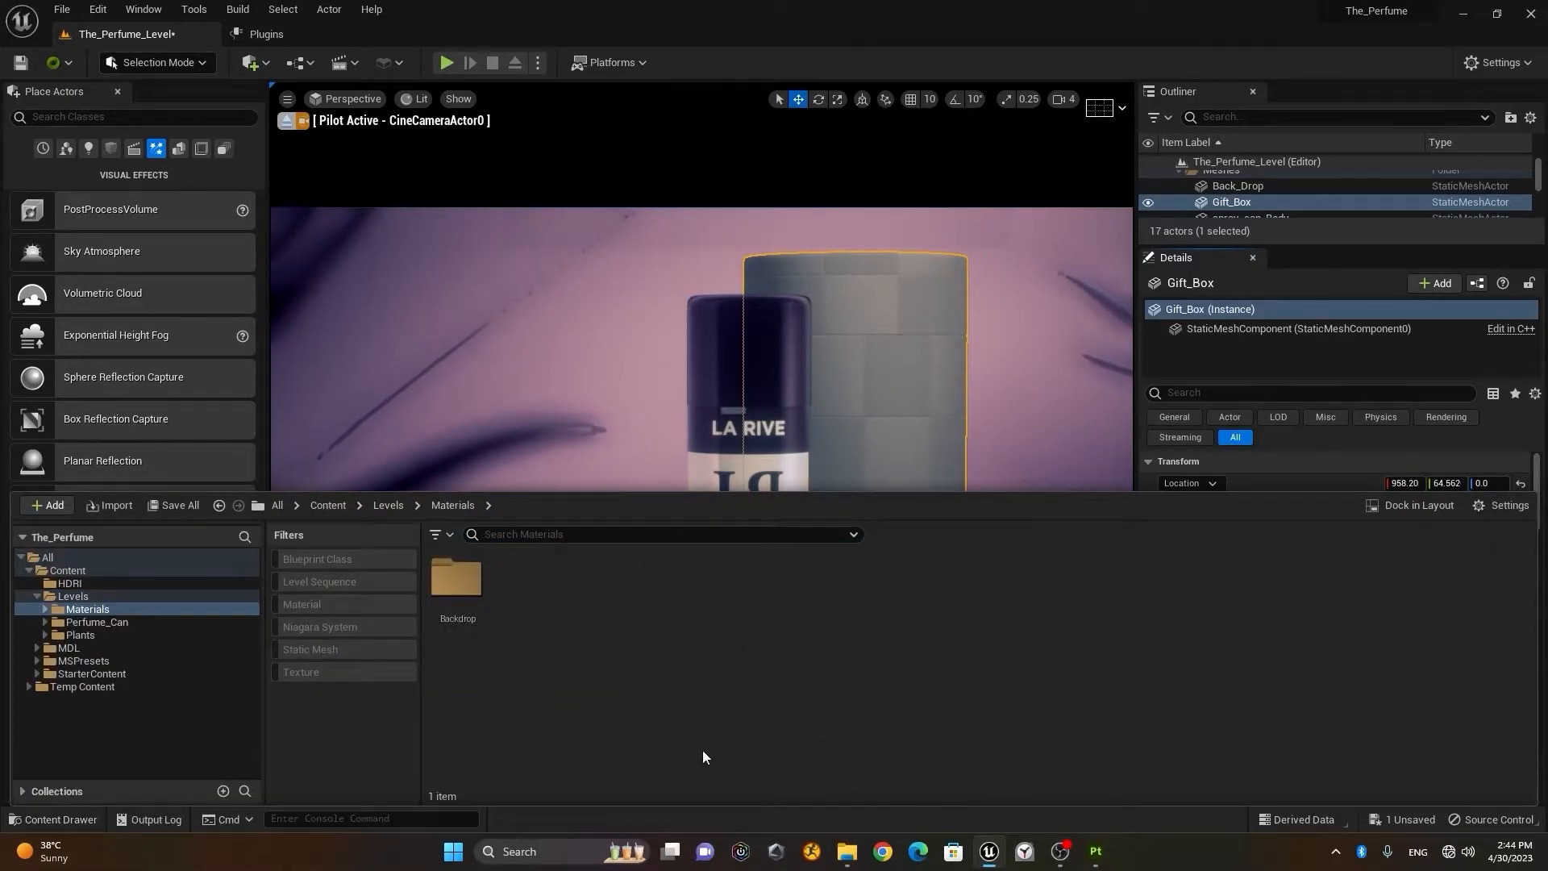
{"action": "right_click", "coordinate": [554, 634]}
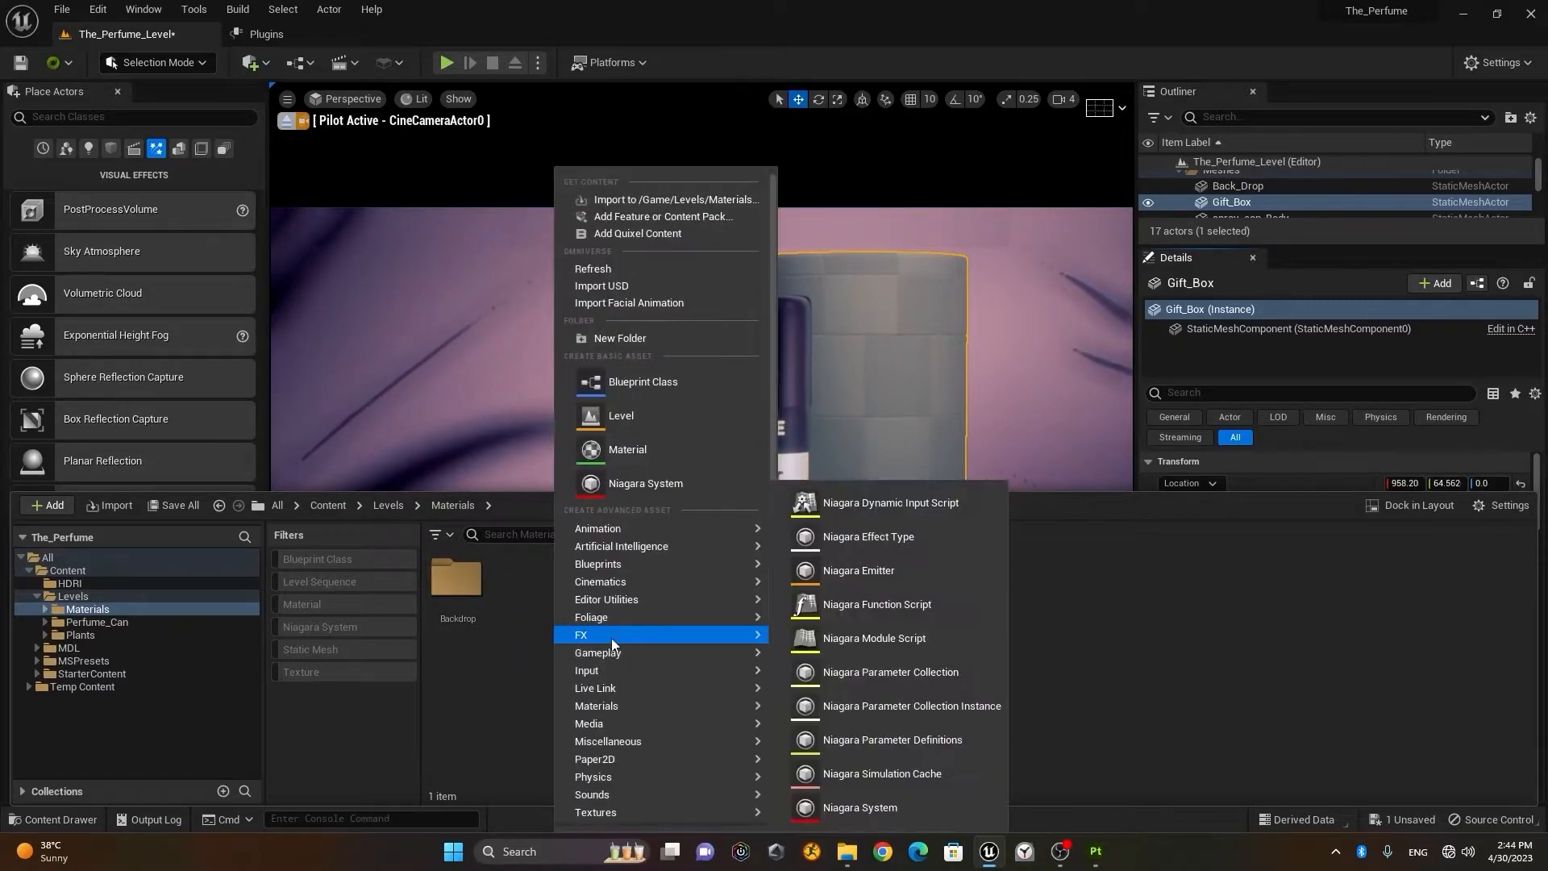
{"action": "left_click", "coordinate": [653, 335]}
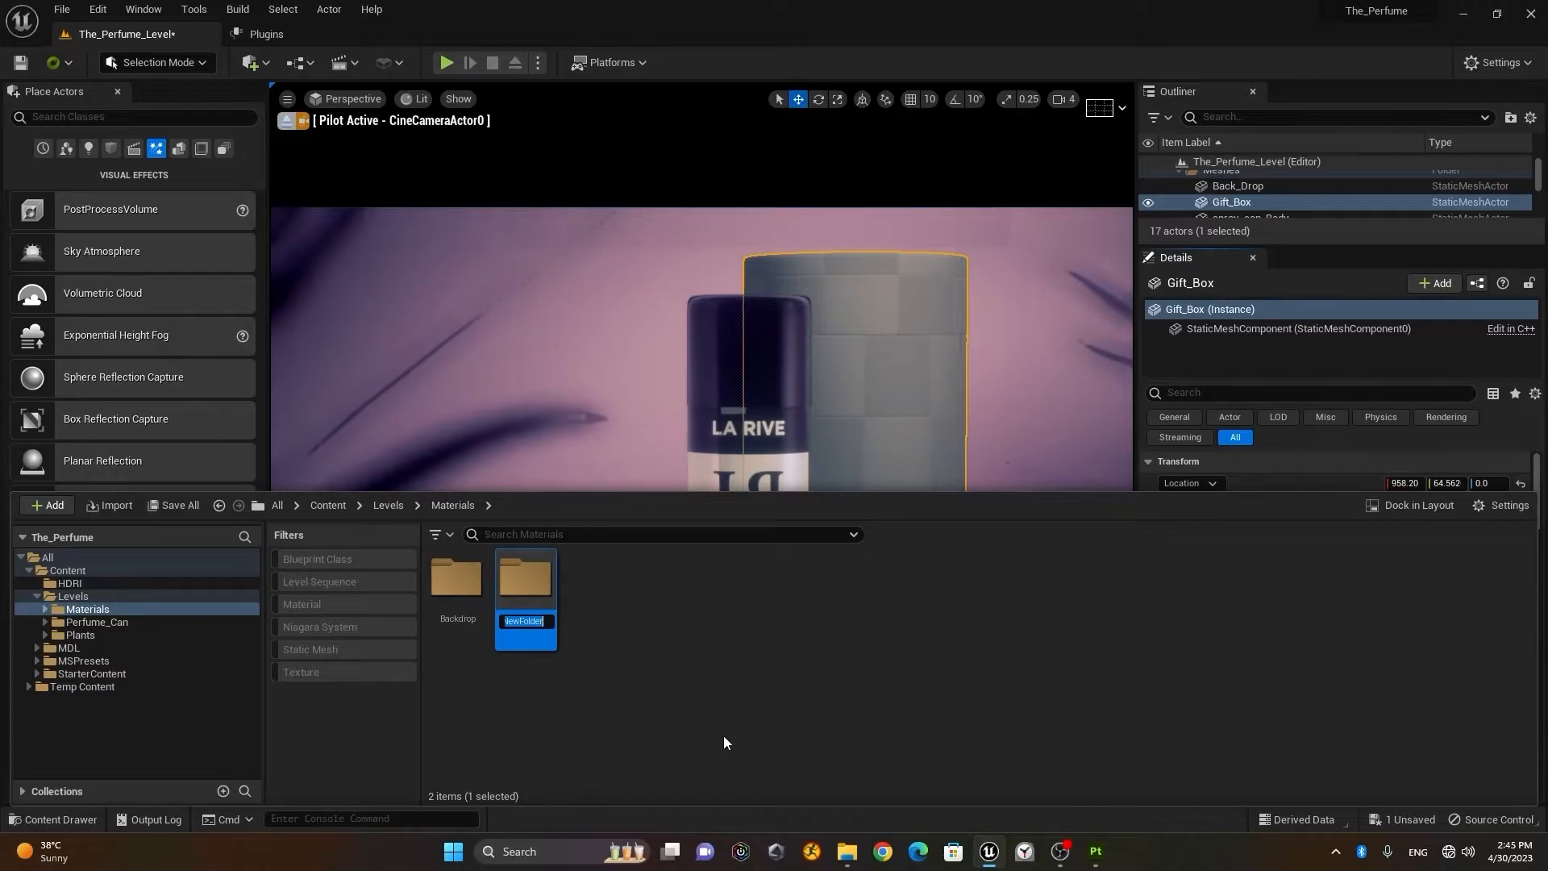
{"action": "type", "text": "Perfume"}
{"action": "type", "text": "_Box"}
{"action": "key", "text": "Return"}
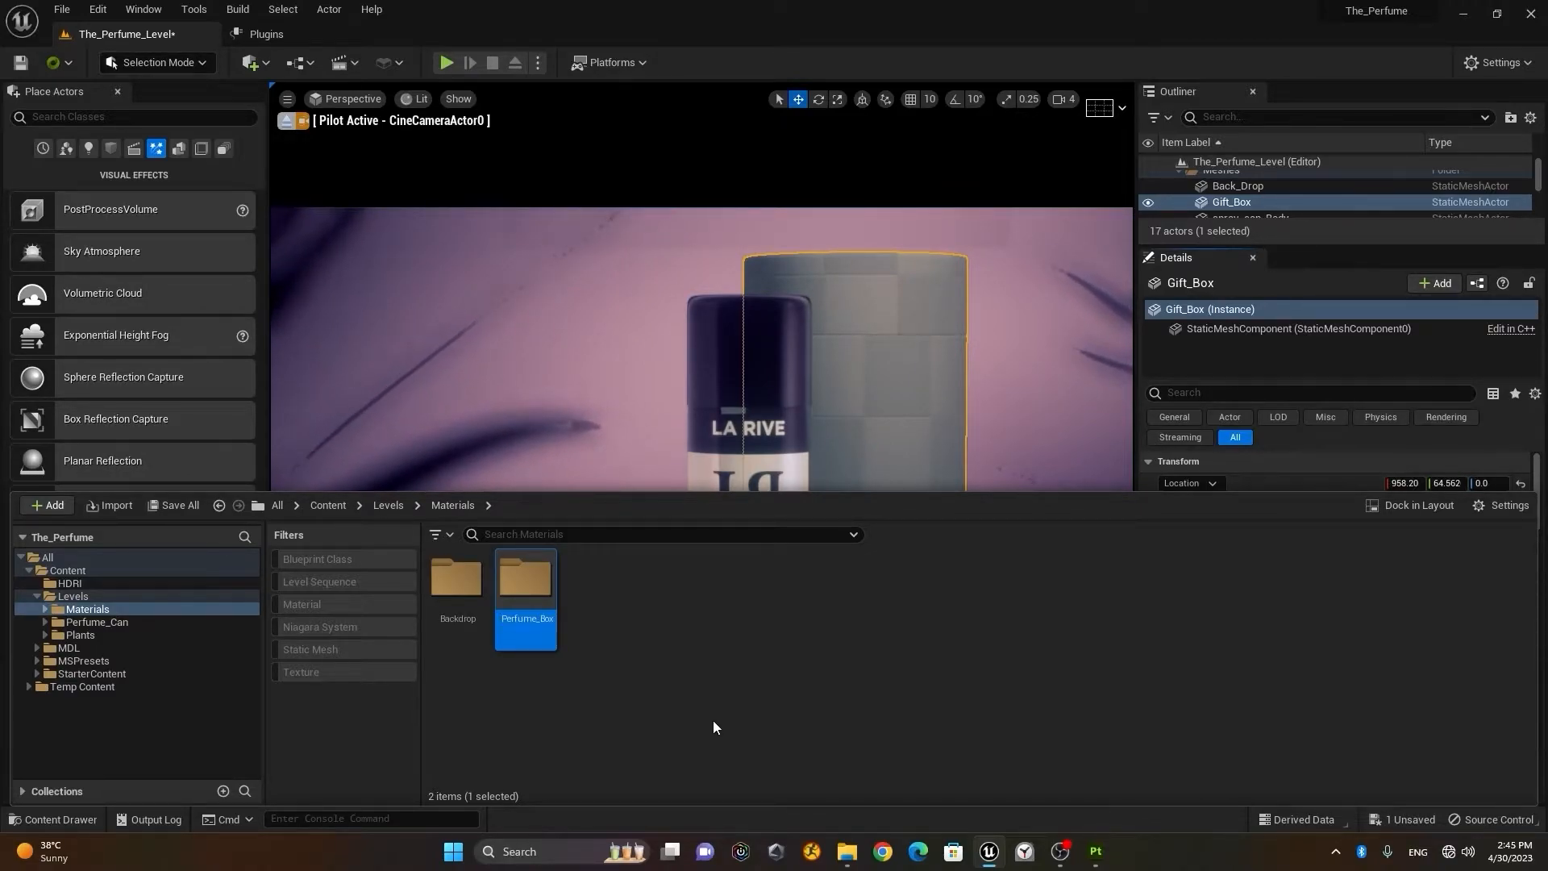
Step: Import the gift box BaseColor, Normal and OcclusionRoughnessMetallic PNG textures from Pictures/SP into the Perfume_Box folder
{"action": "double_click", "coordinate": [539, 584]}
{"action": "right_click", "coordinate": [592, 574]}
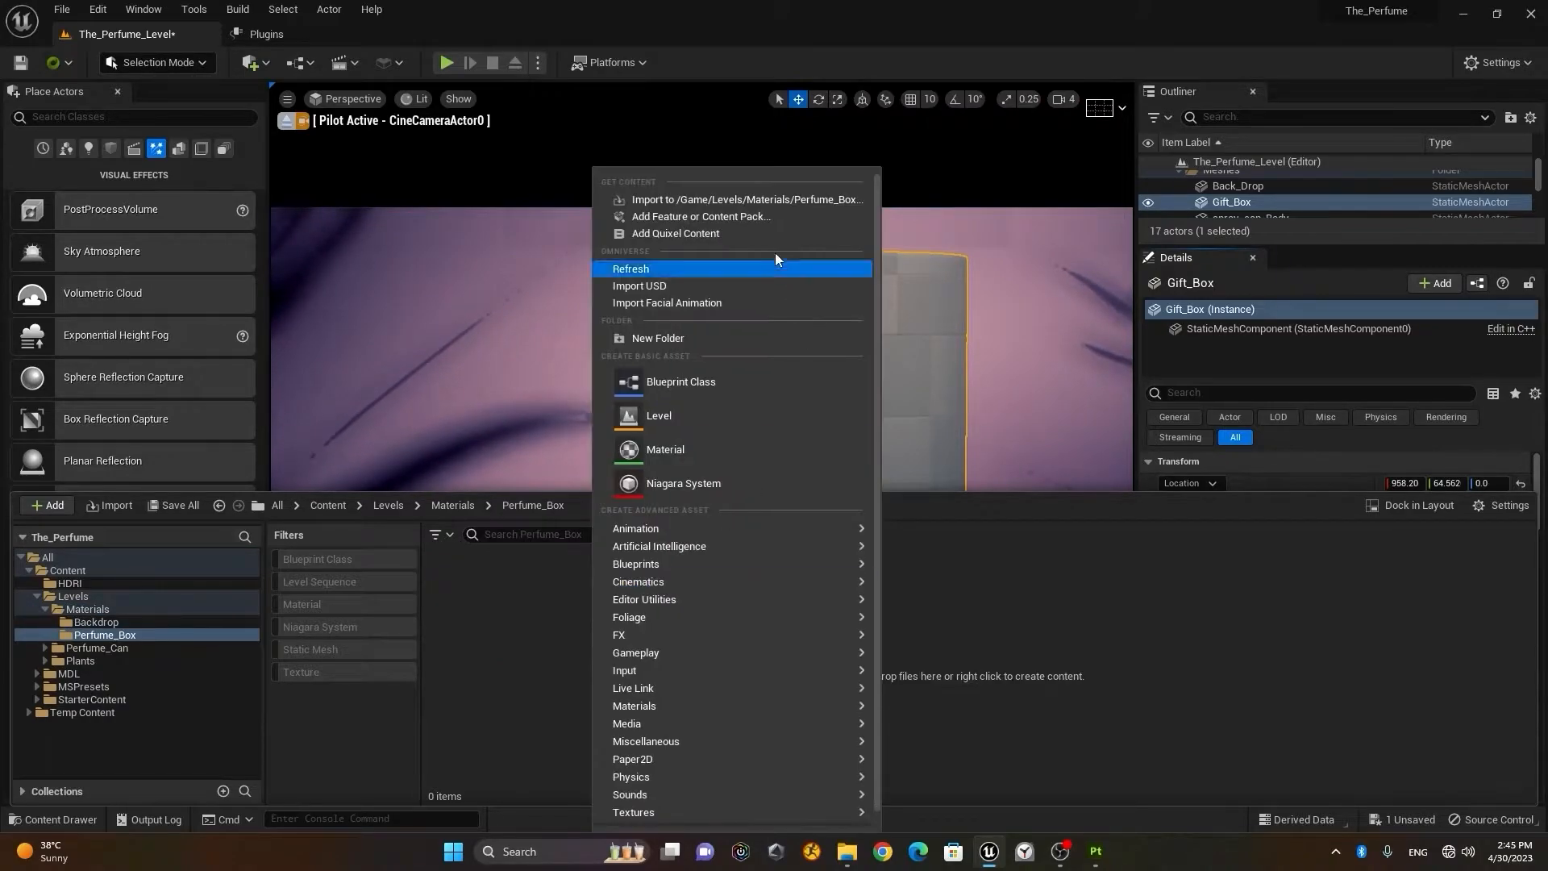
{"action": "left_click", "coordinate": [704, 202]}
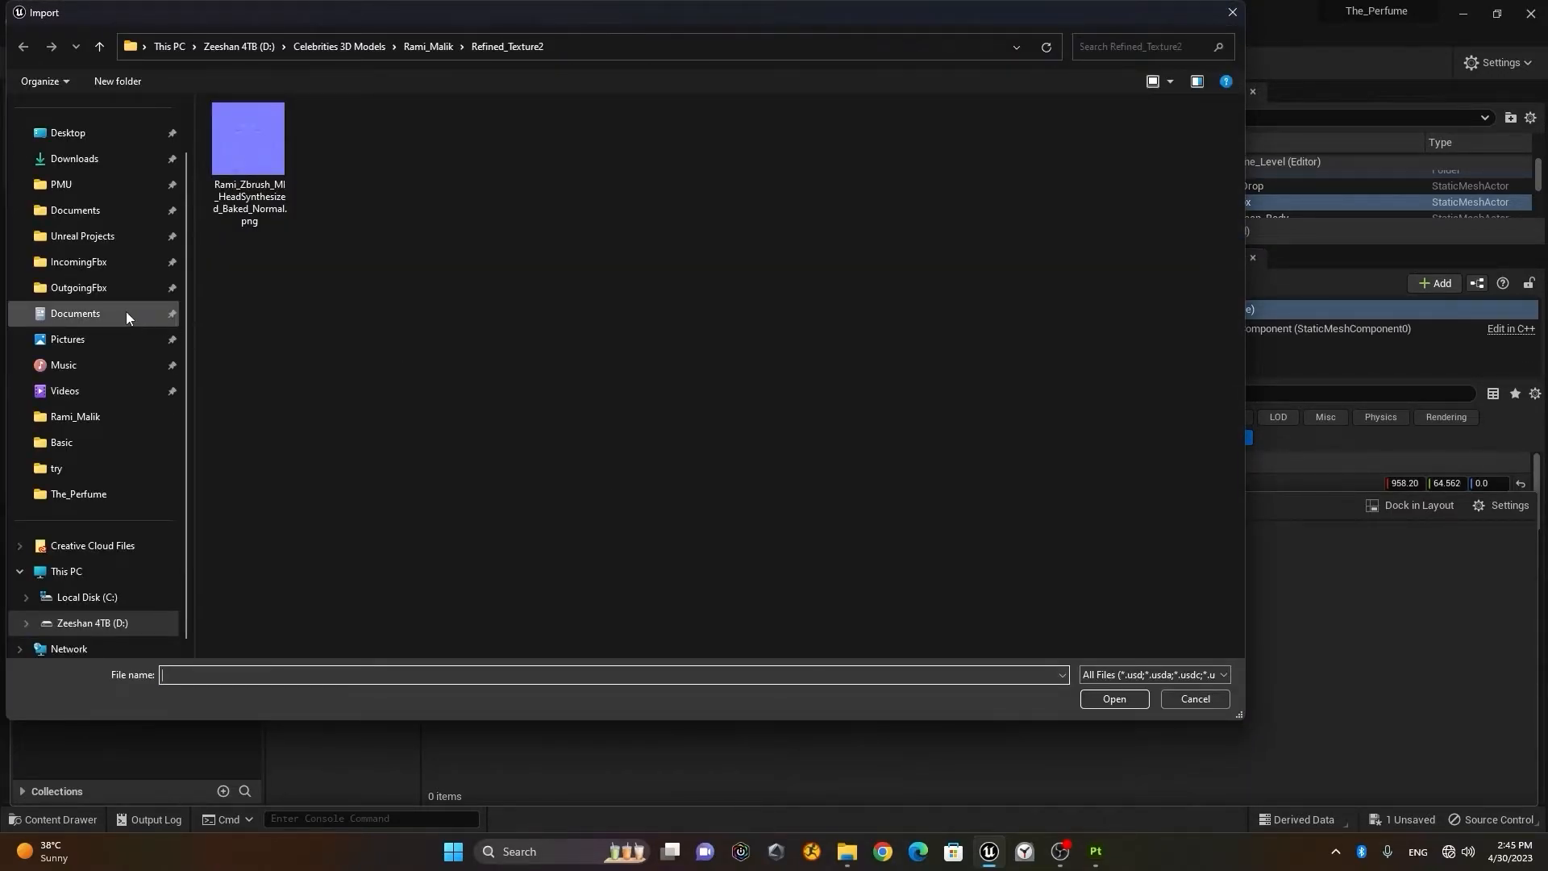
{"action": "left_click", "coordinate": [115, 335]}
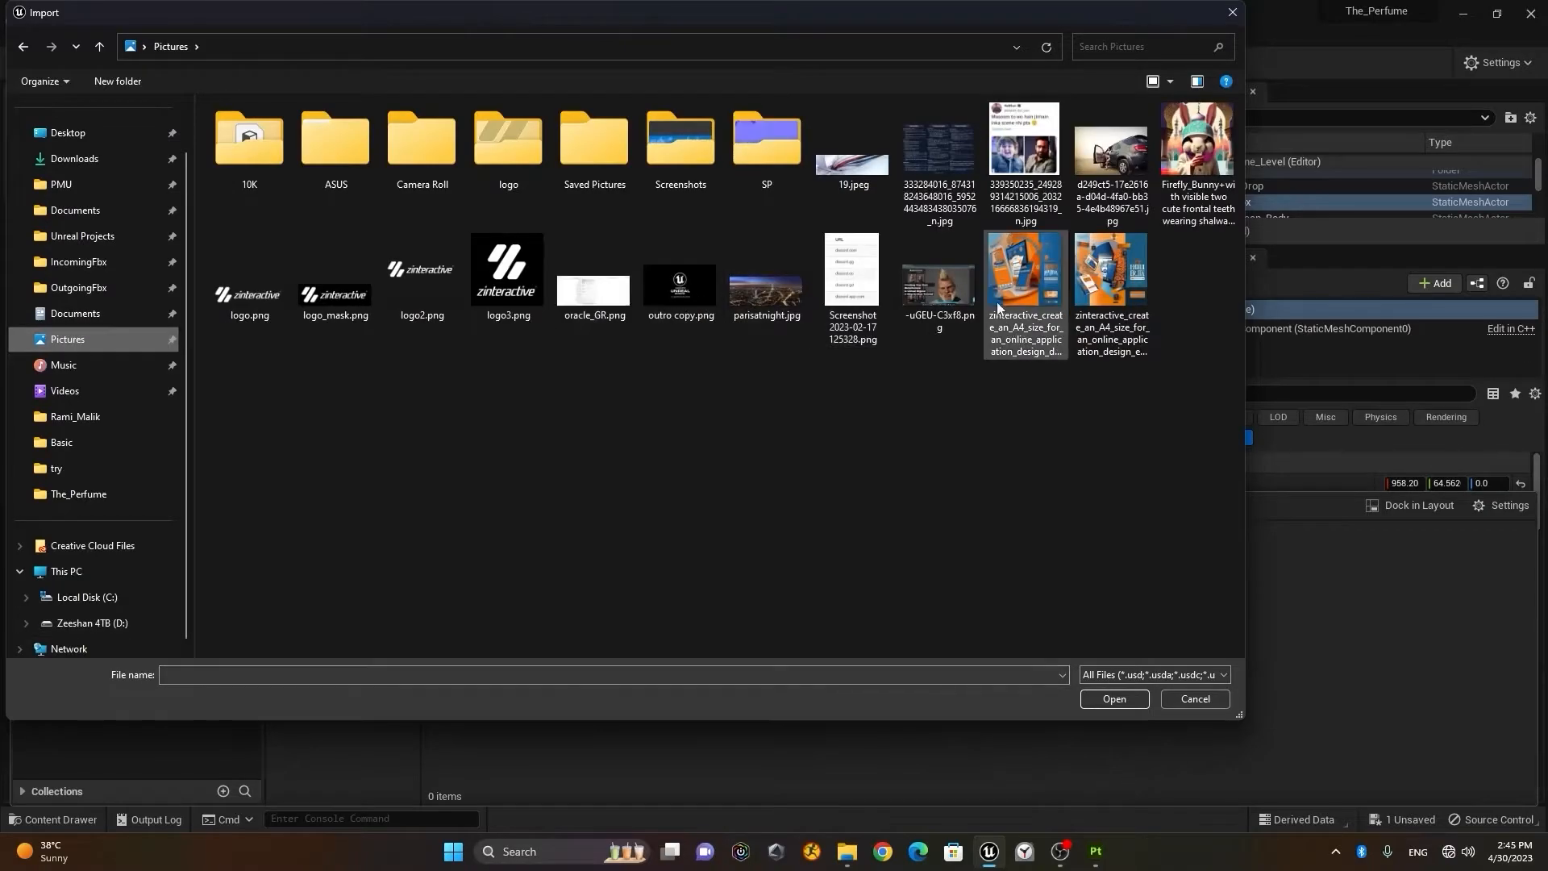
{"action": "left_click", "coordinate": [779, 153]}
{"action": "double_click", "coordinate": [779, 159]}
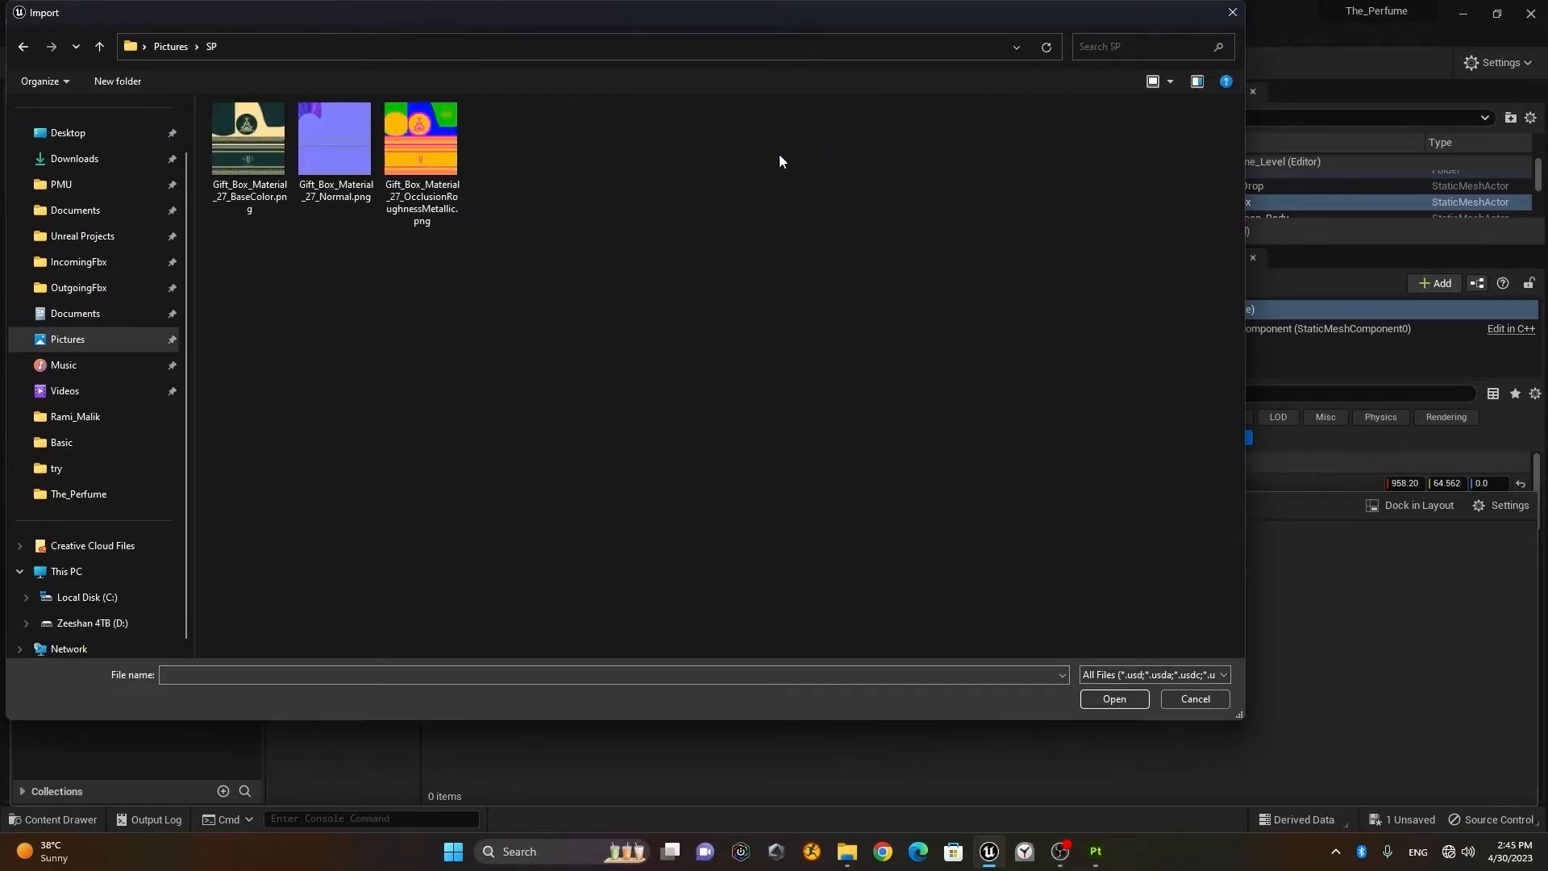
{"action": "left_click_drag", "start_coordinate": [238, 249], "coordinate": [452, 137]}
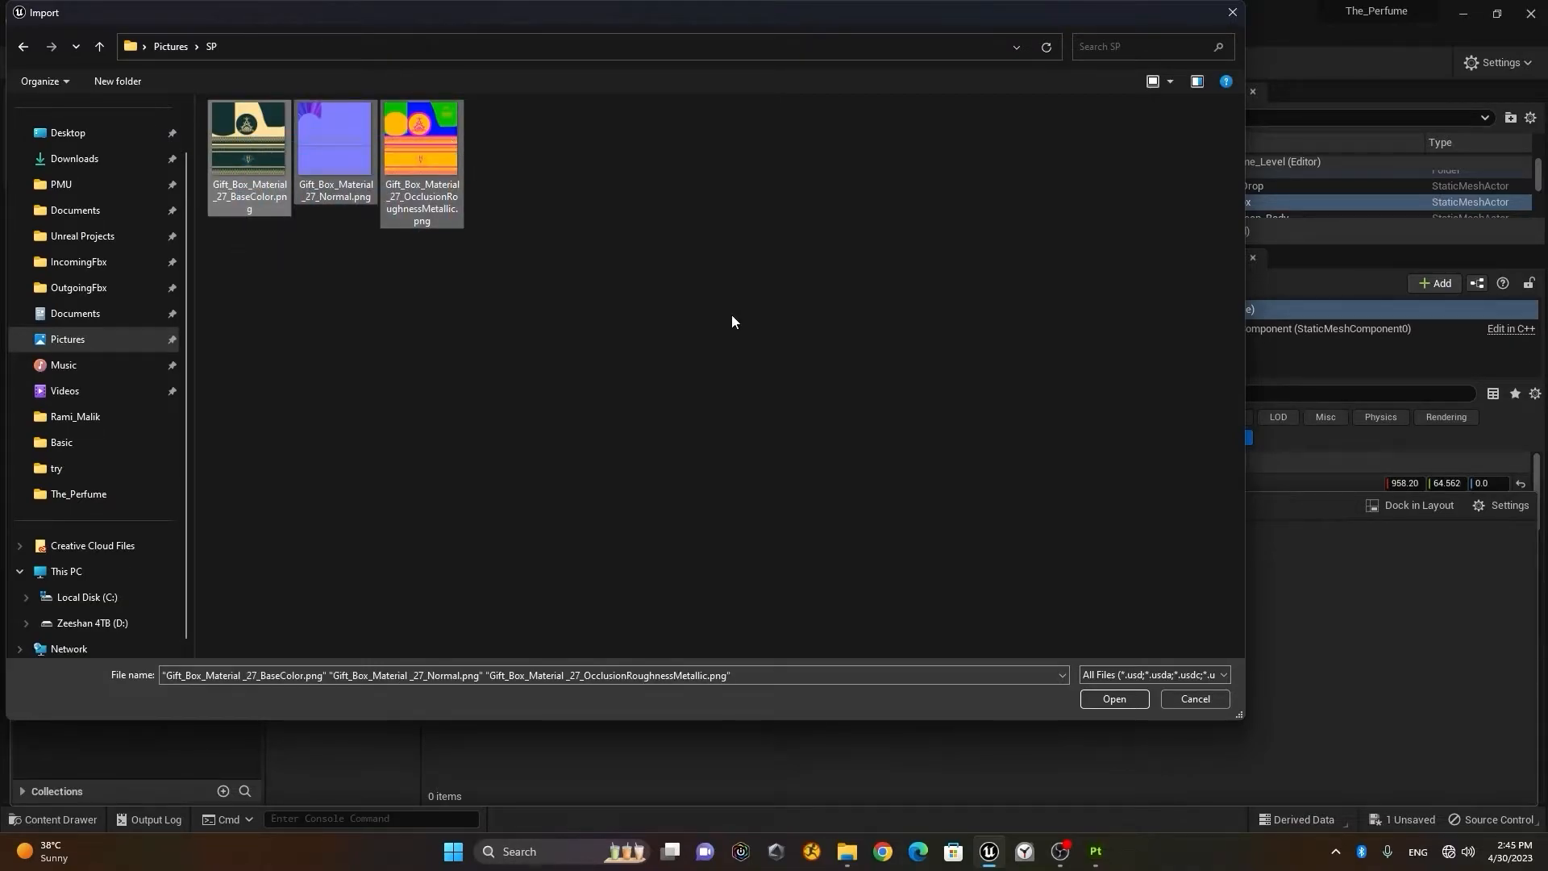
{"action": "left_click", "coordinate": [1125, 699]}
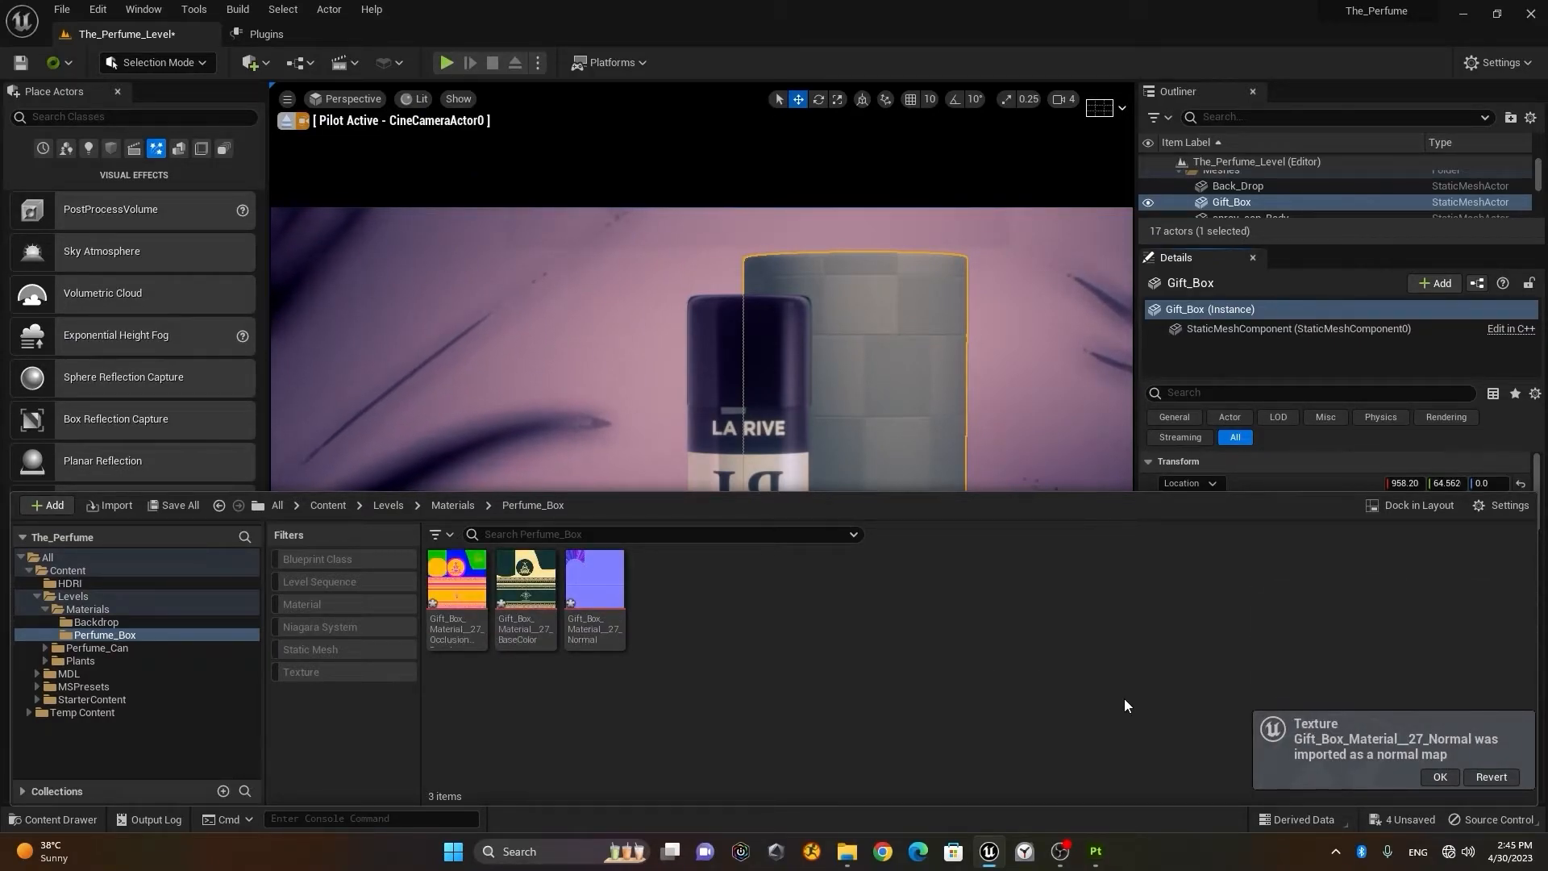
Step: Examine the imported gift box BaseColor and Normal textures in the texture editor, closing each one after viewing
{"action": "left_click", "coordinate": [535, 626]}
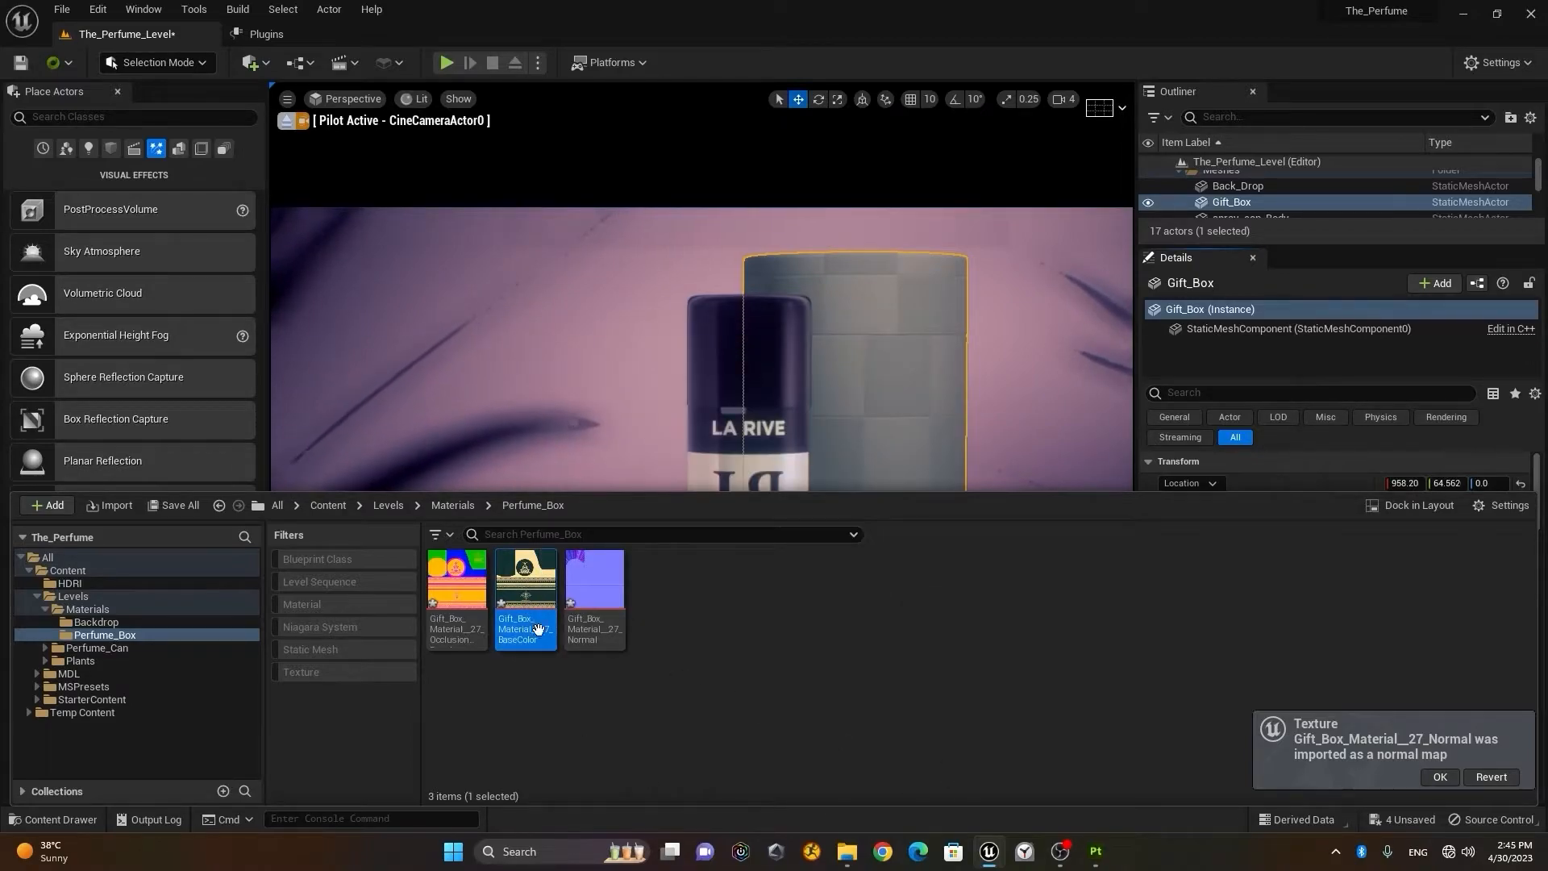
{"action": "double_click", "coordinate": [526, 585]}
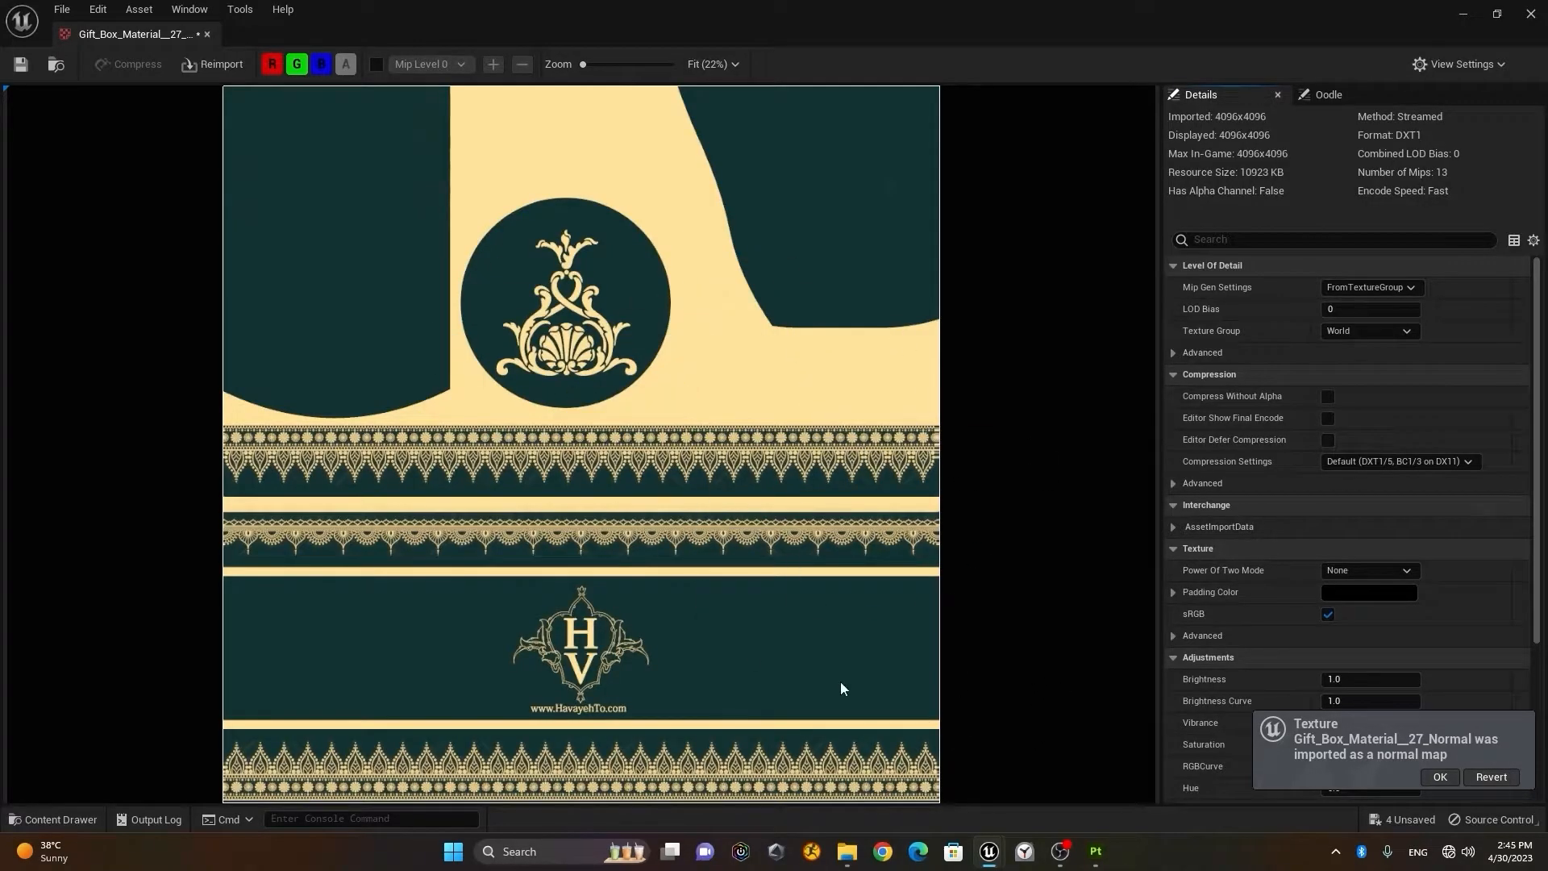
{"action": "left_click", "coordinate": [1531, 13]}
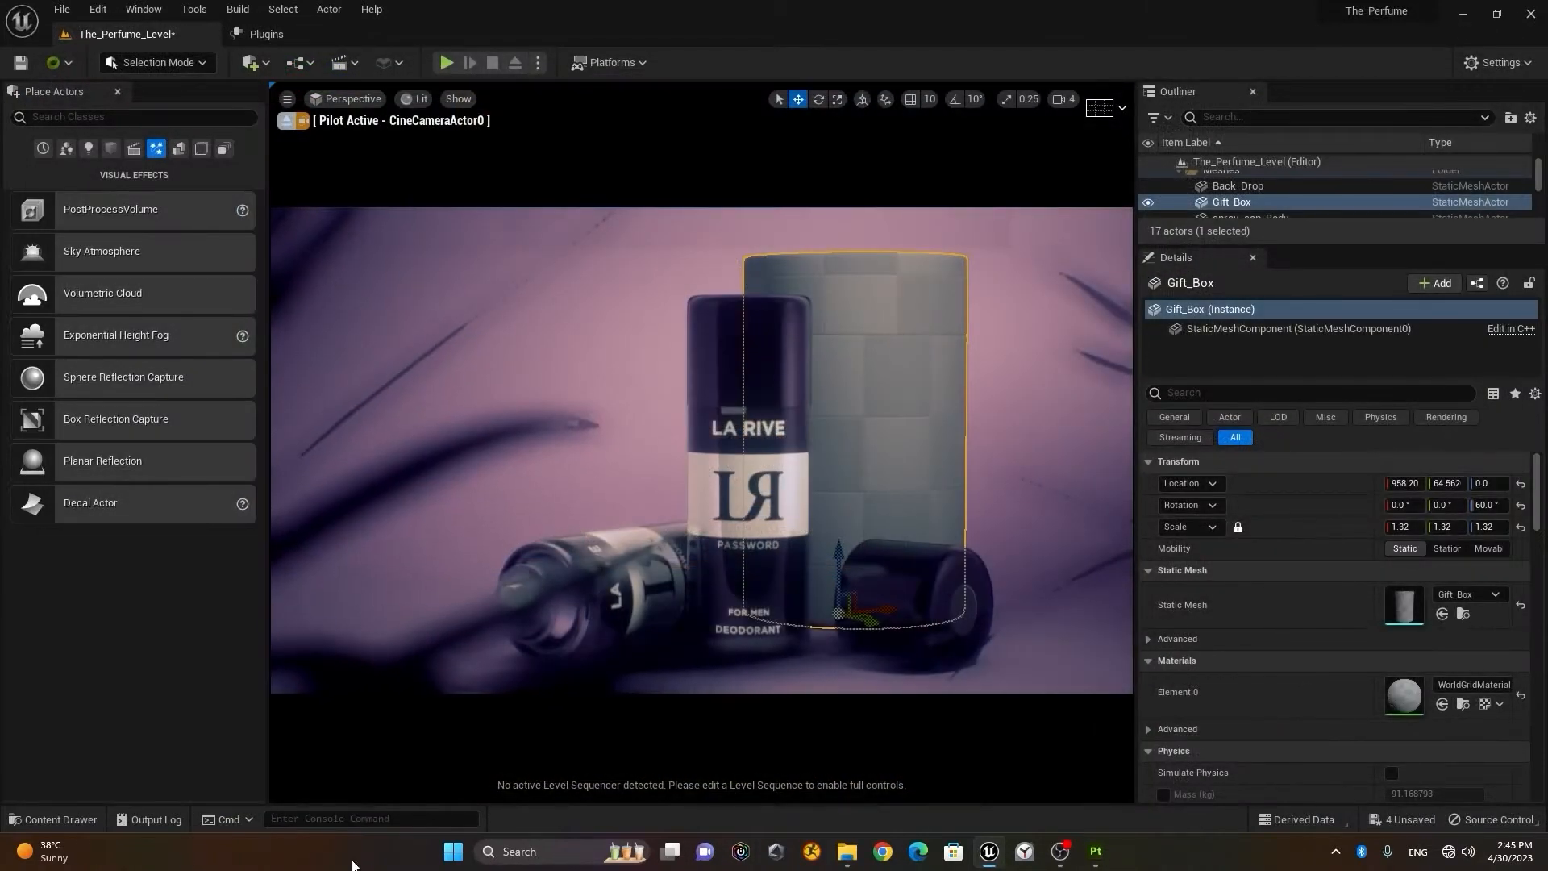
{"action": "left_click", "coordinate": [53, 820]}
{"action": "left_click", "coordinate": [595, 593]}
{"action": "double_click", "coordinate": [545, 626]}
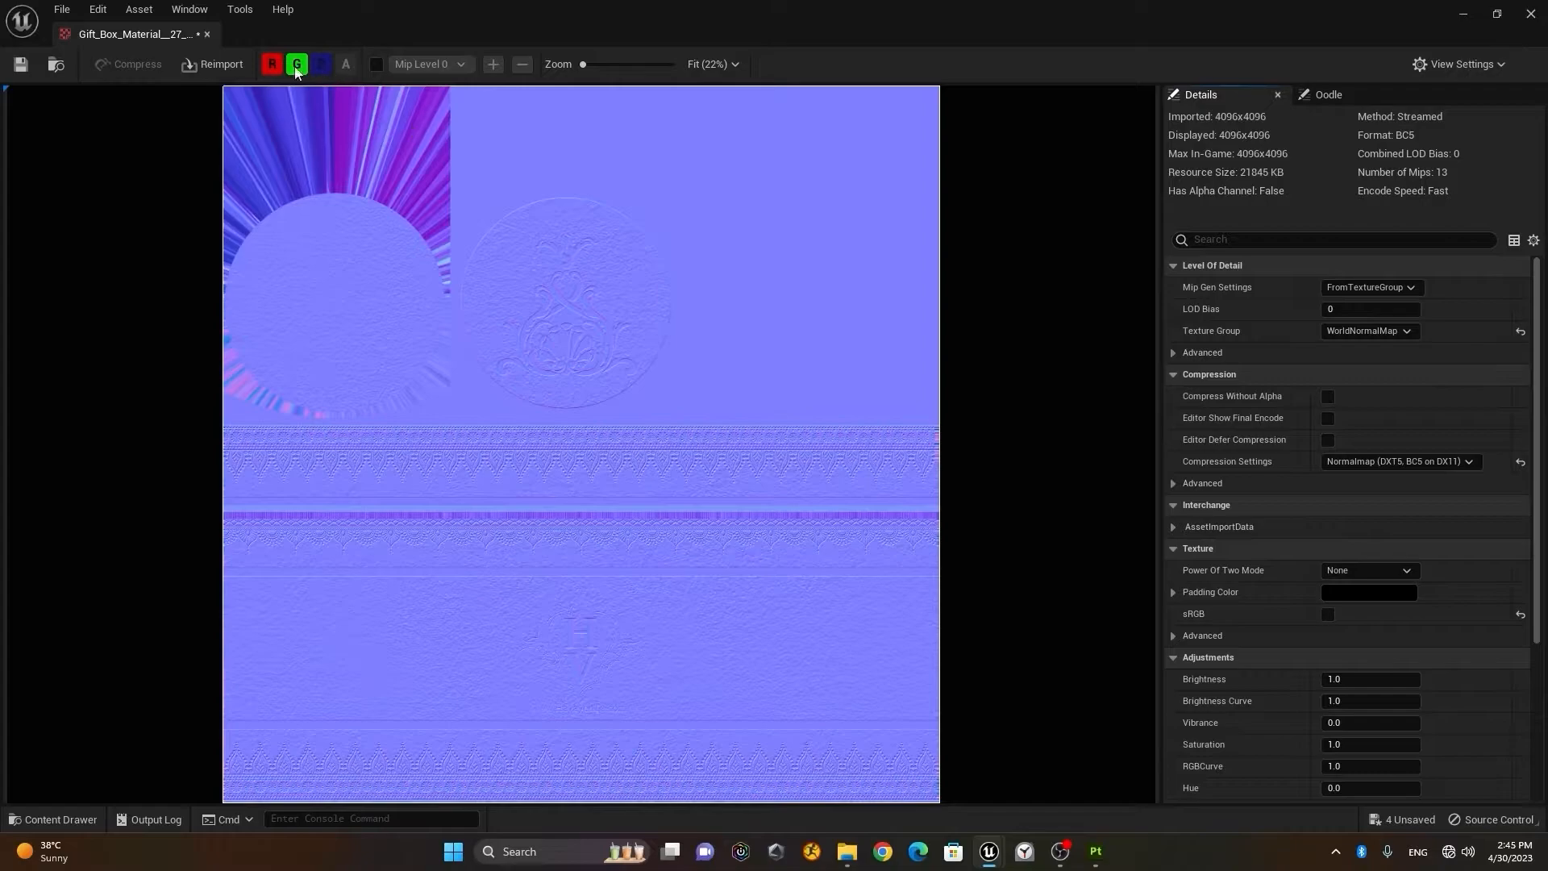
{"action": "left_click", "coordinate": [206, 34]}
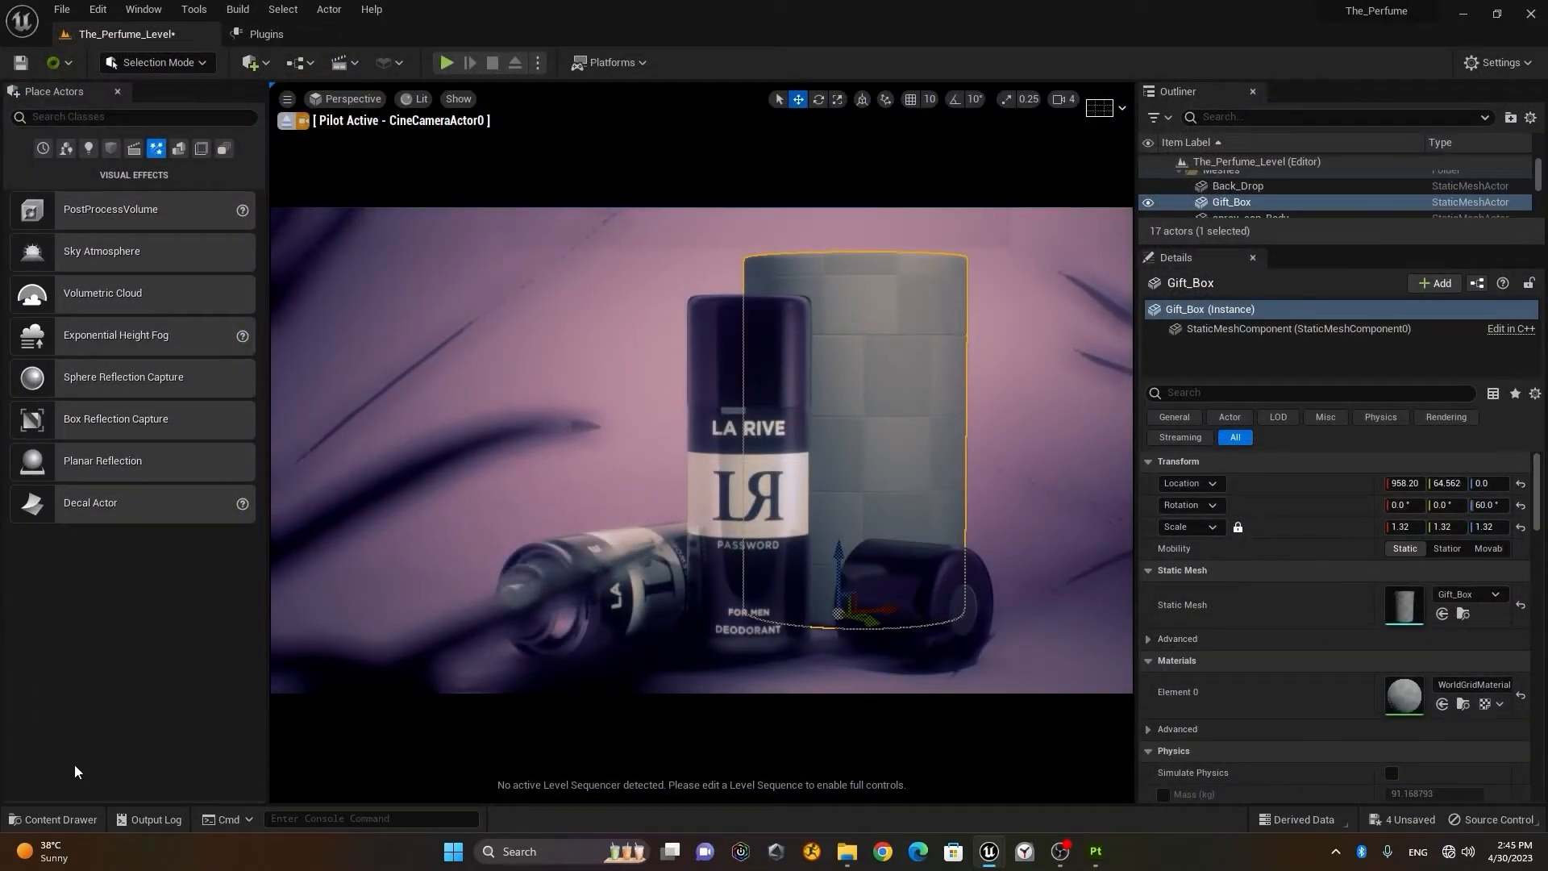
Step: Examine the red, green and blue channels of the gift box OcclusionRoughnessMetallic texture individually, and restore the full-color display
{"action": "left_click", "coordinate": [83, 817]}
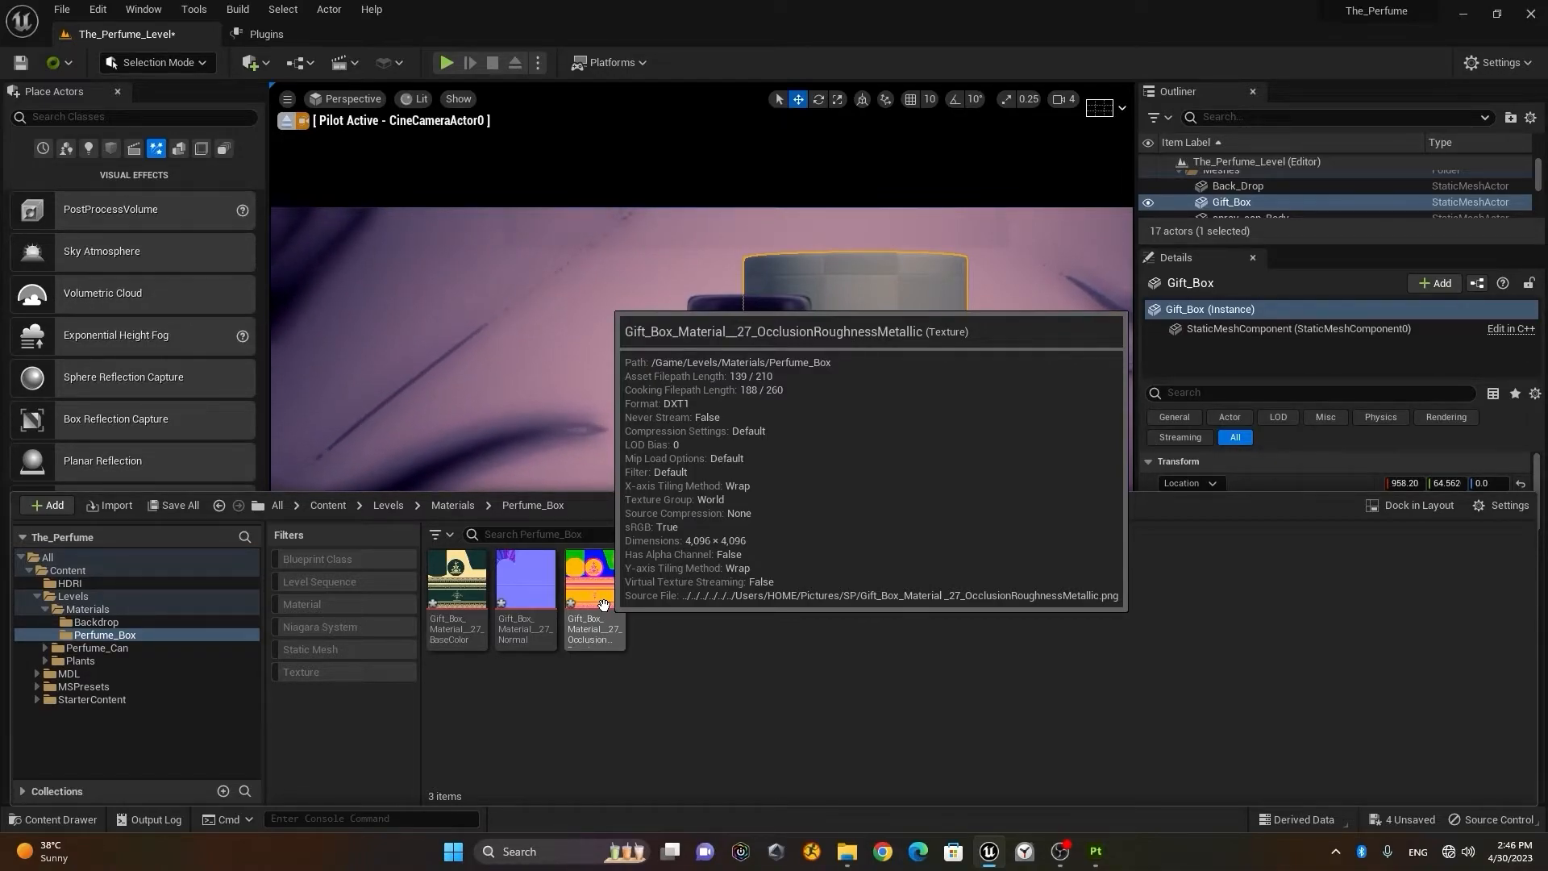
{"action": "double_click", "coordinate": [597, 585]}
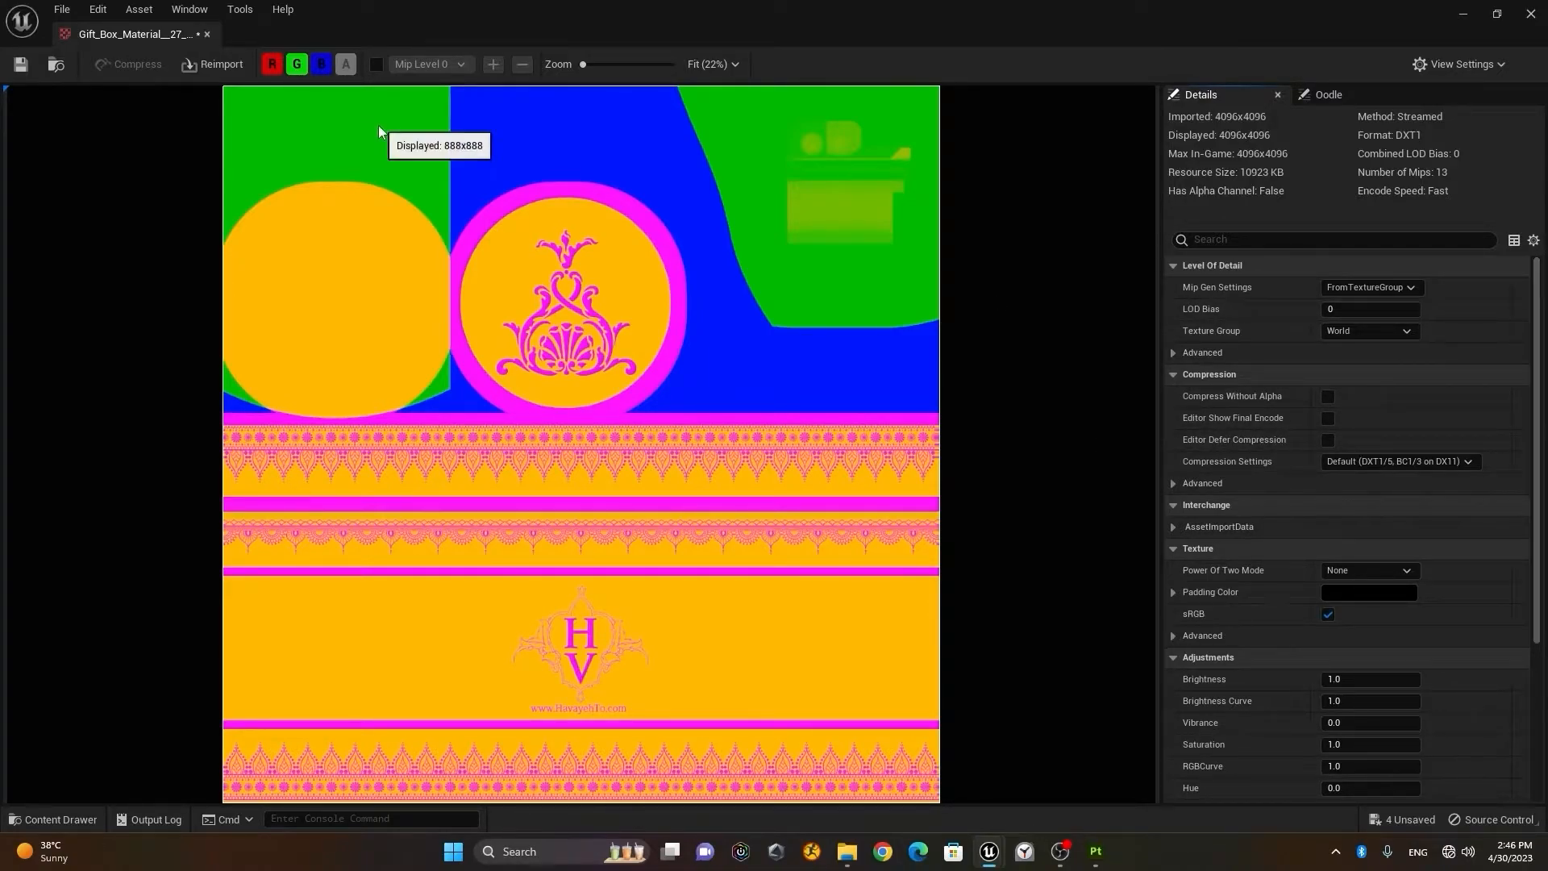
{"action": "left_click", "coordinate": [298, 69]}
{"action": "left_click", "coordinate": [323, 63]}
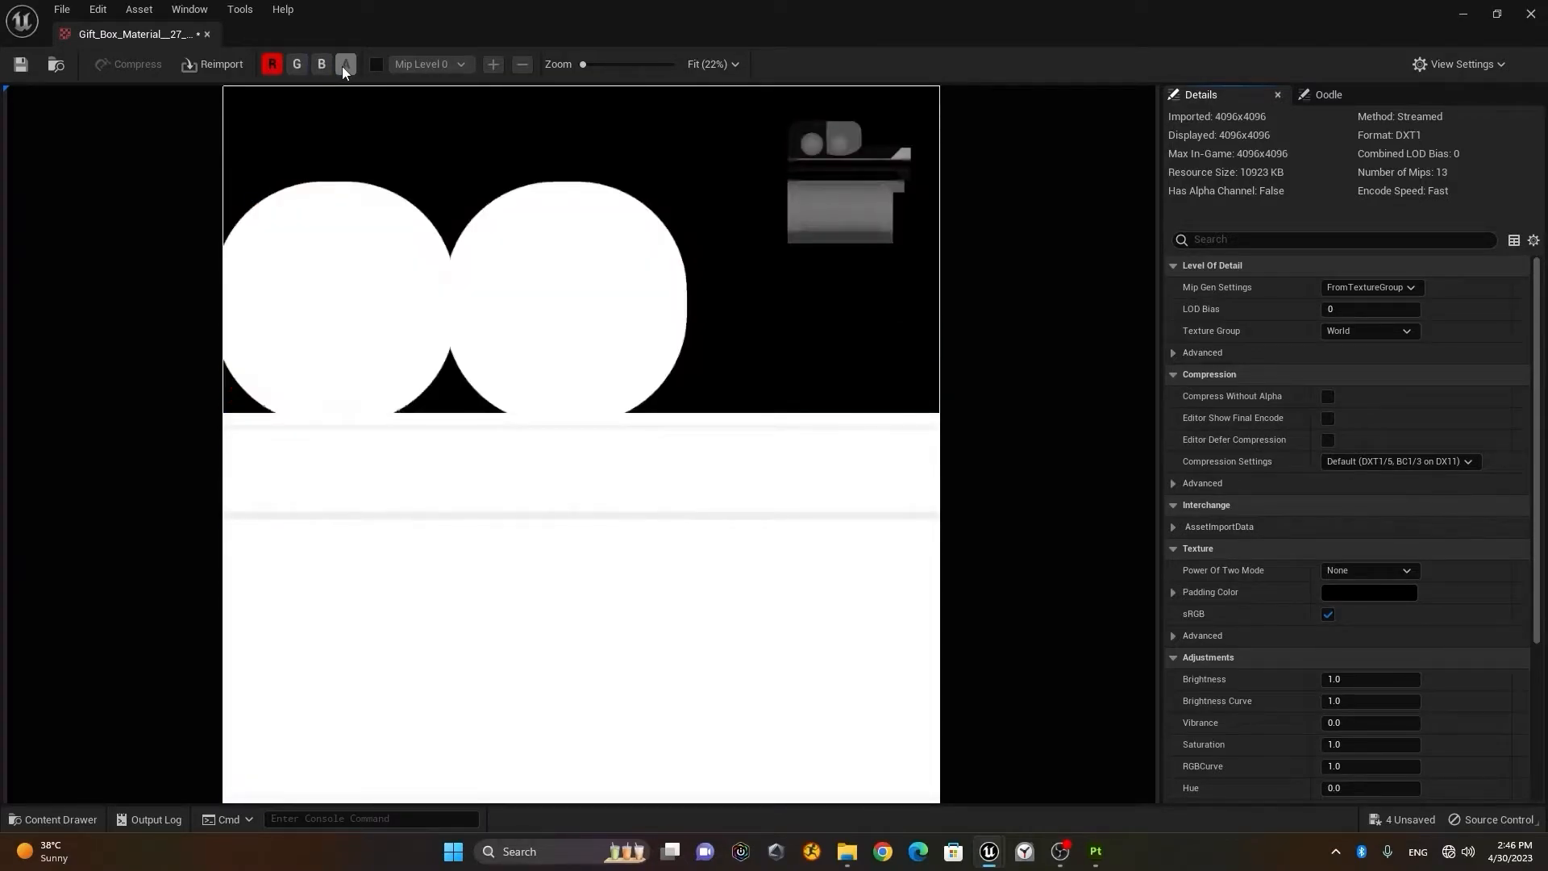
{"action": "left_click", "coordinate": [269, 64]}
{"action": "left_click", "coordinate": [295, 68]}
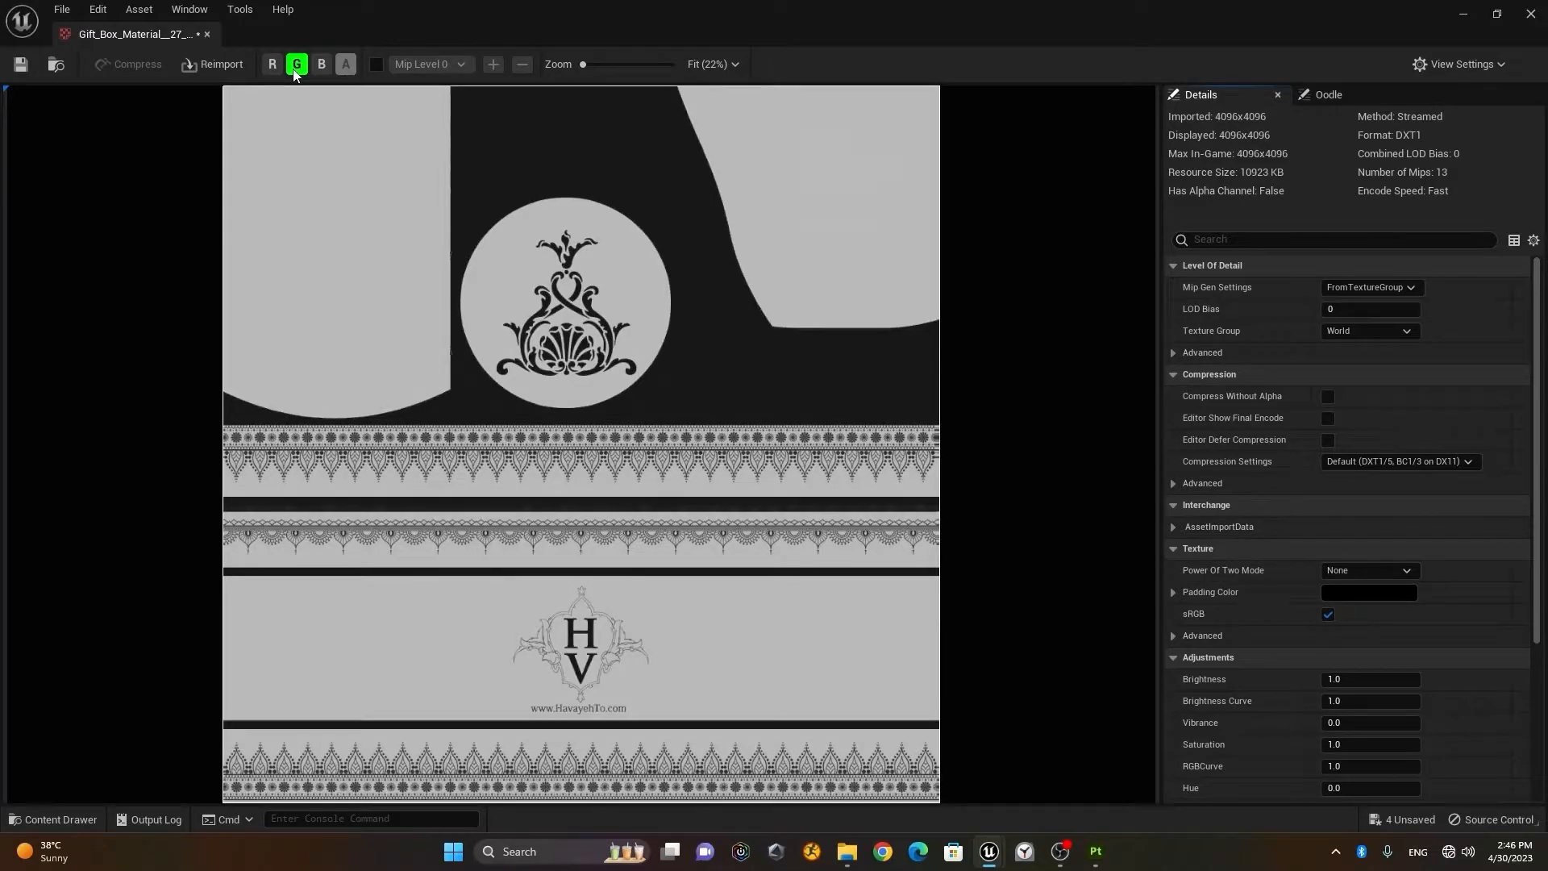
{"action": "left_click", "coordinate": [296, 68]}
{"action": "left_click", "coordinate": [321, 67]}
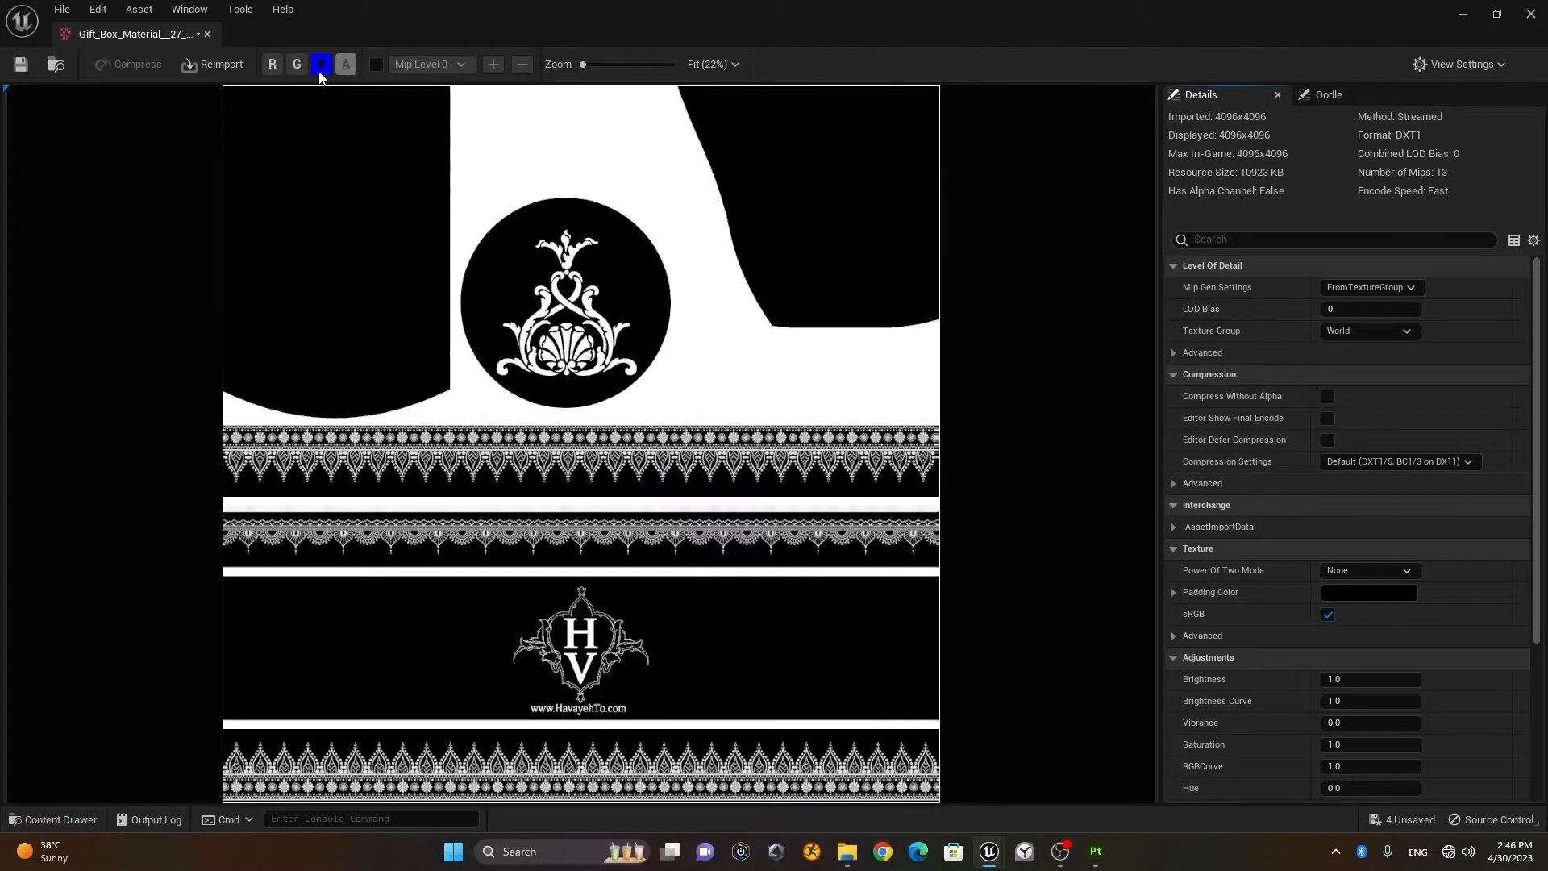
{"action": "left_click", "coordinate": [273, 65]}
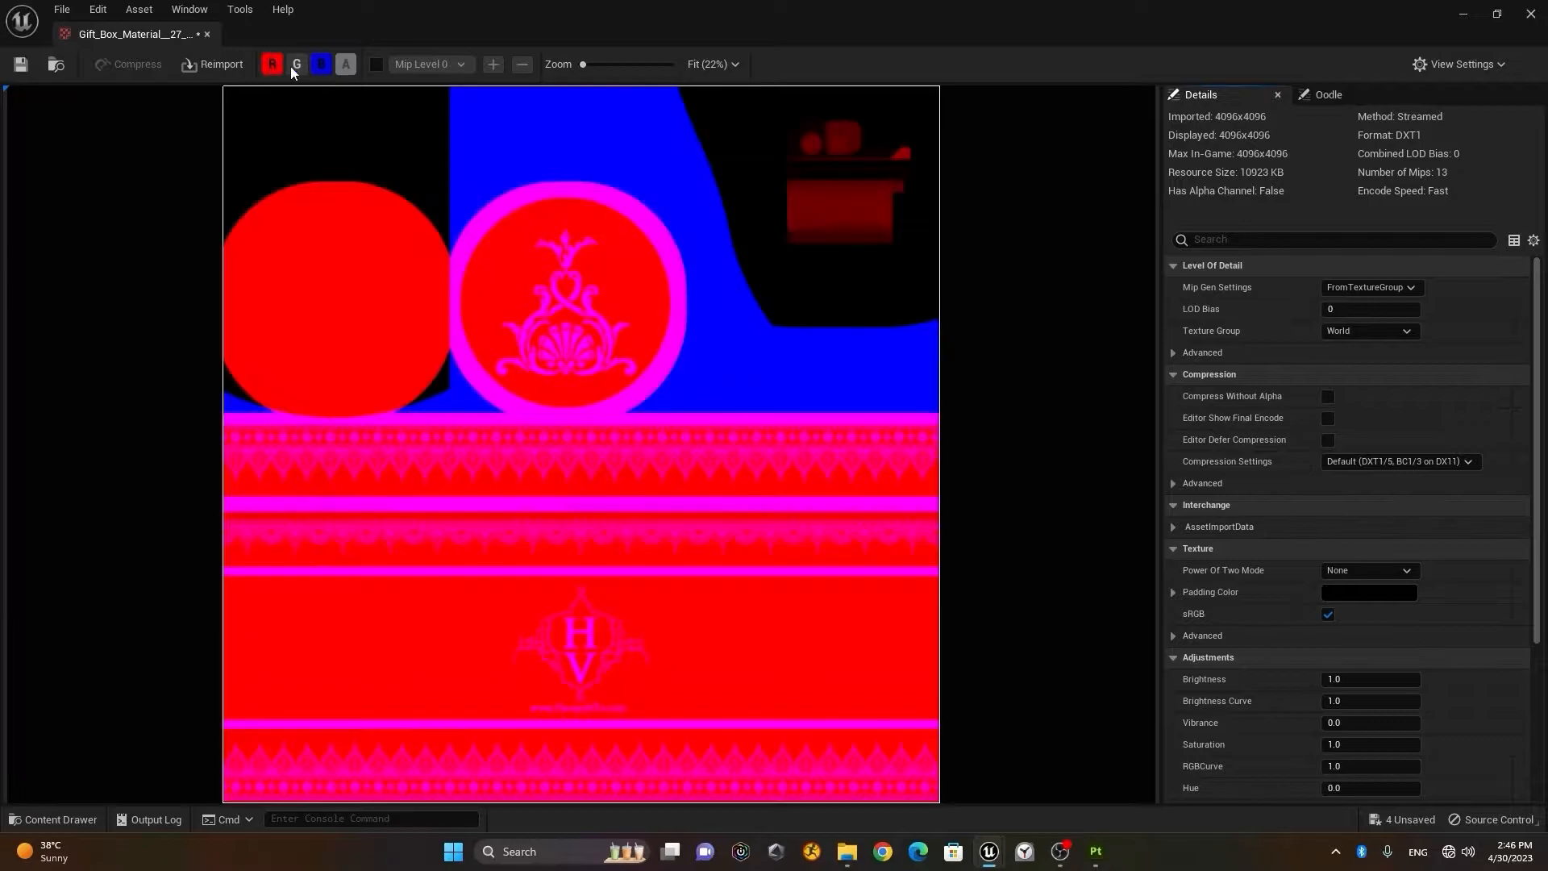
{"action": "left_click", "coordinate": [298, 66]}
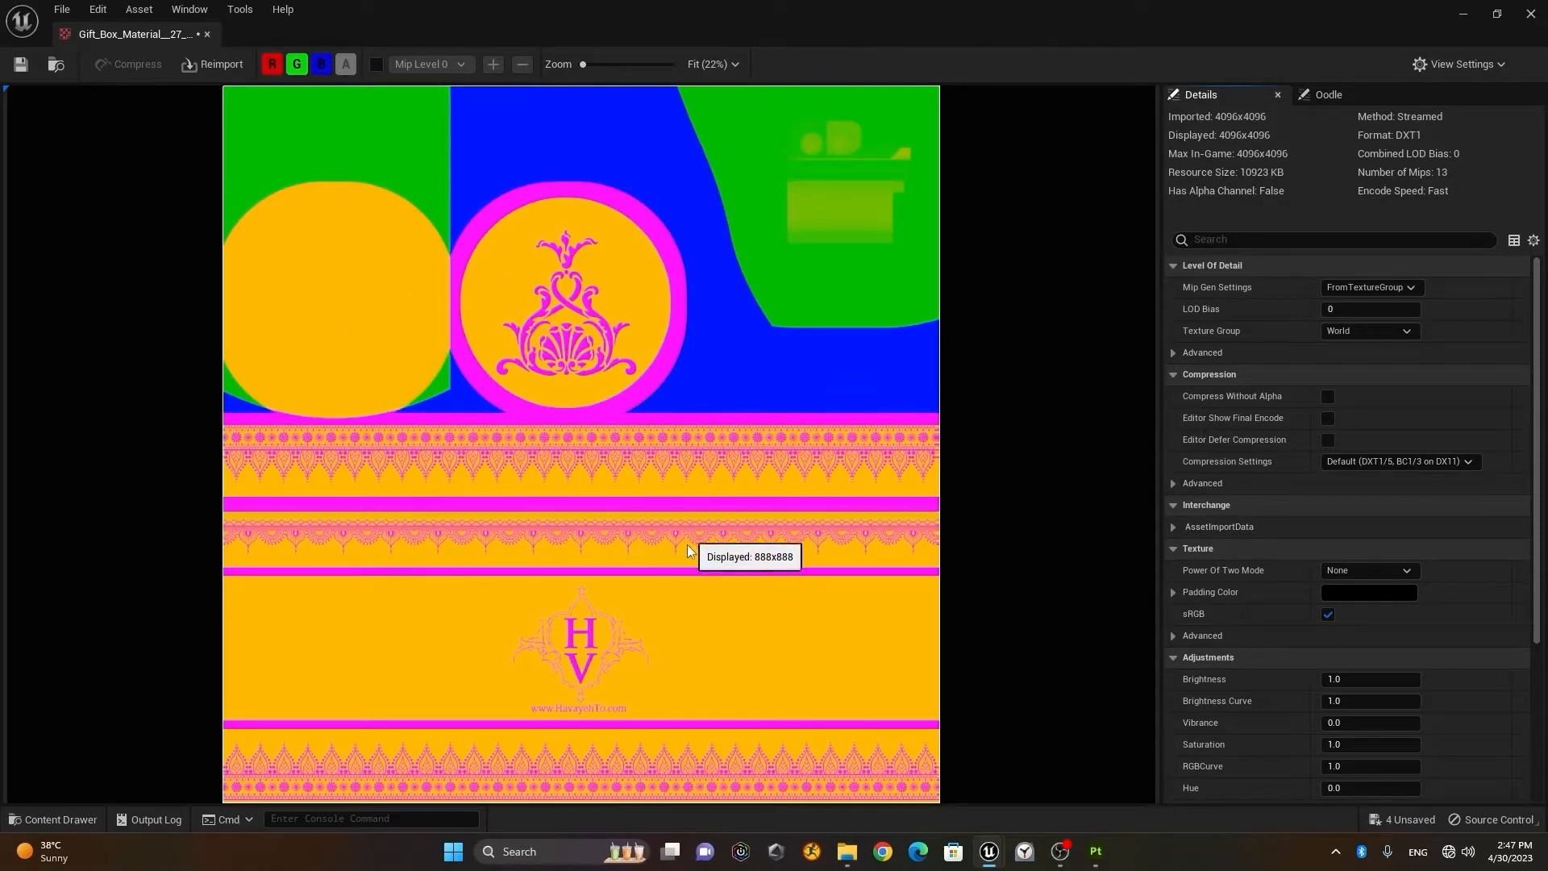
Step: Look through the OcclusionRoughnessMetallic texture's settings, including sRGB and the adjustments, and close the texture
{"action": "scroll", "coordinate": [1507, 545], "scroll_direction": "down", "scroll_amount": 5}
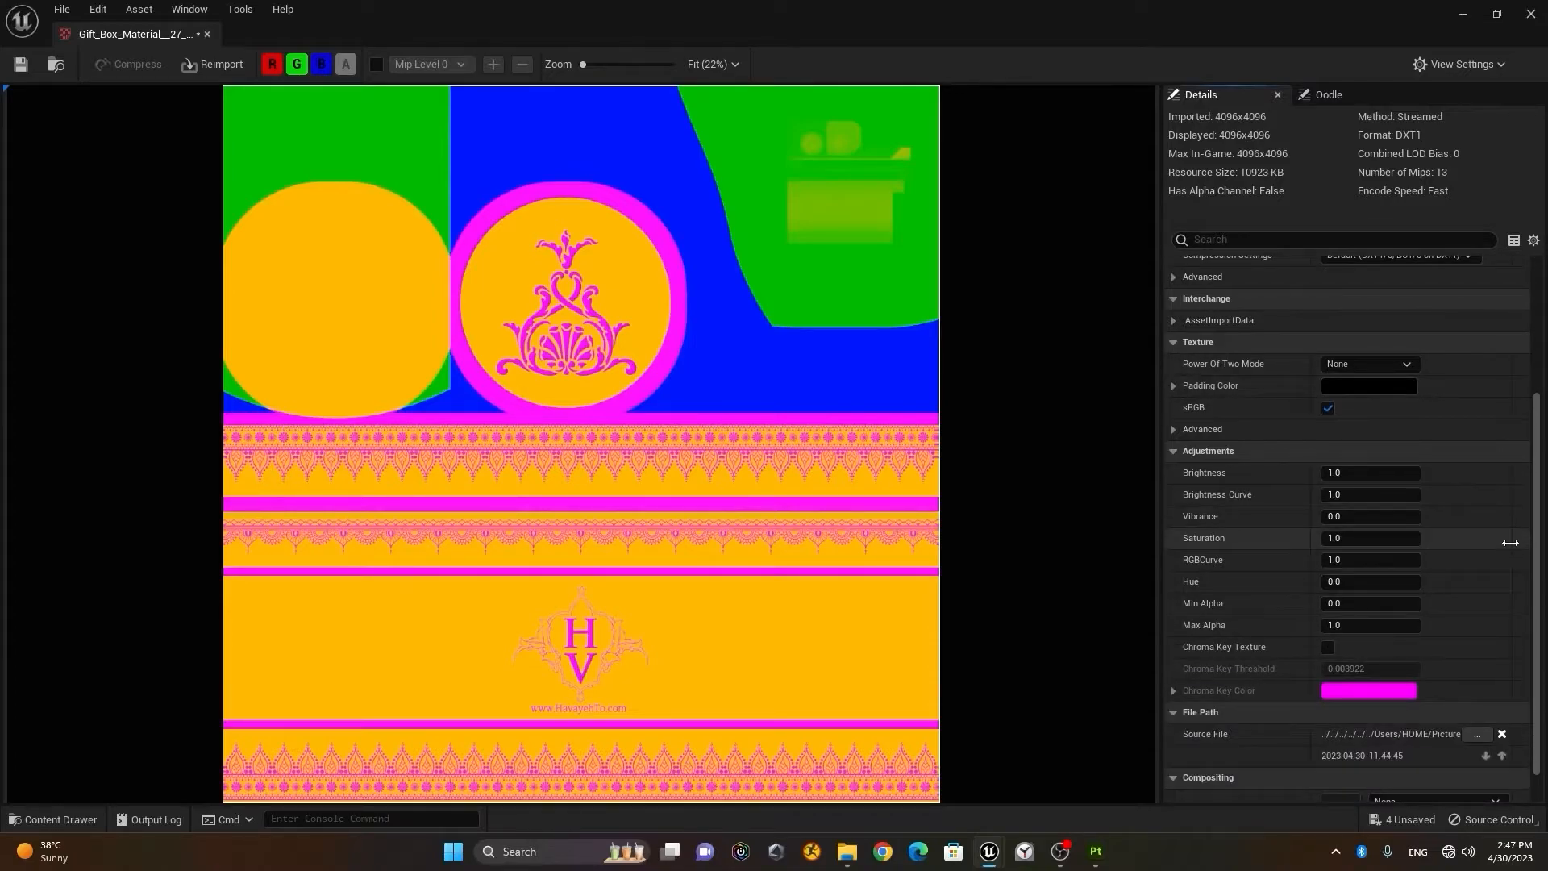
{"action": "scroll", "coordinate": [1511, 543], "scroll_direction": "down", "scroll_amount": 2}
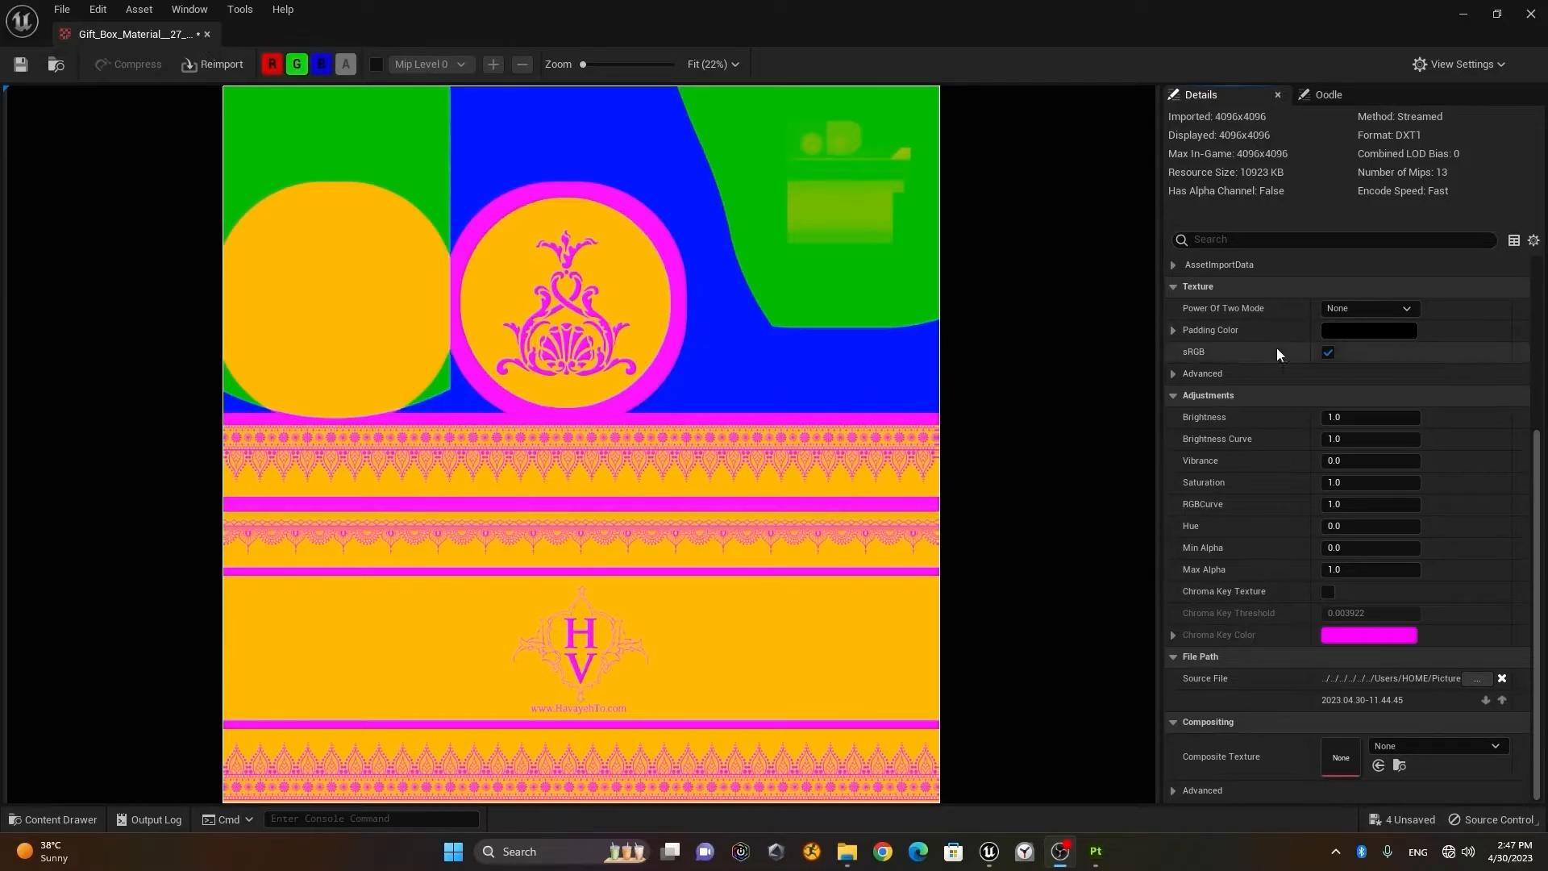
{"action": "left_click", "coordinate": [206, 35]}
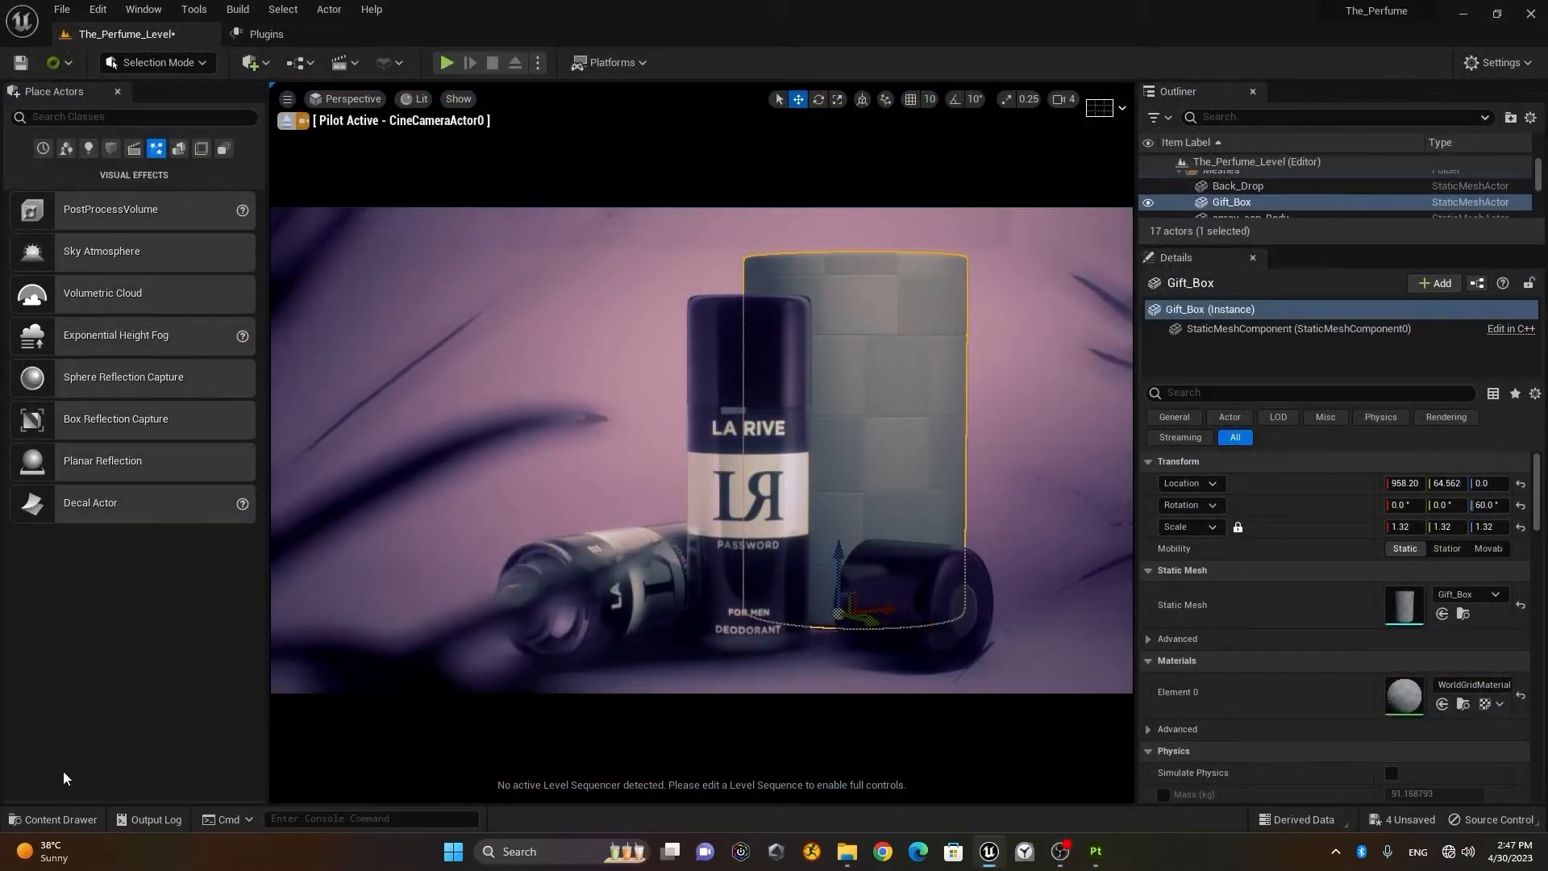
Step: Create a material named Perfume_Box in the Levels/Materials/Perfume_Box folder
{"action": "left_click", "coordinate": [55, 820]}
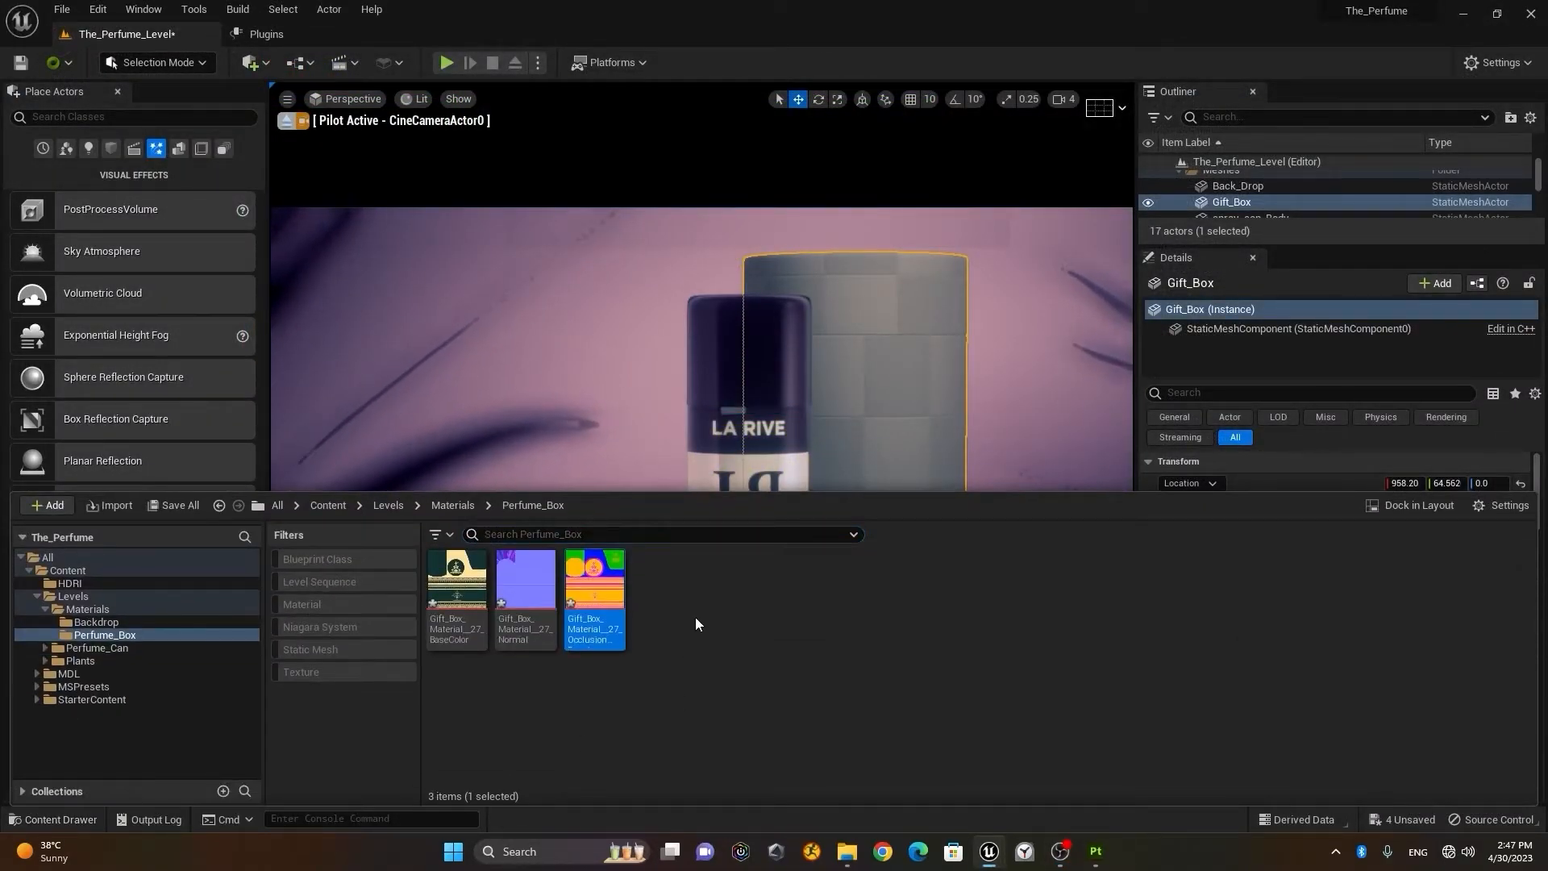
{"action": "right_click", "coordinate": [695, 617]}
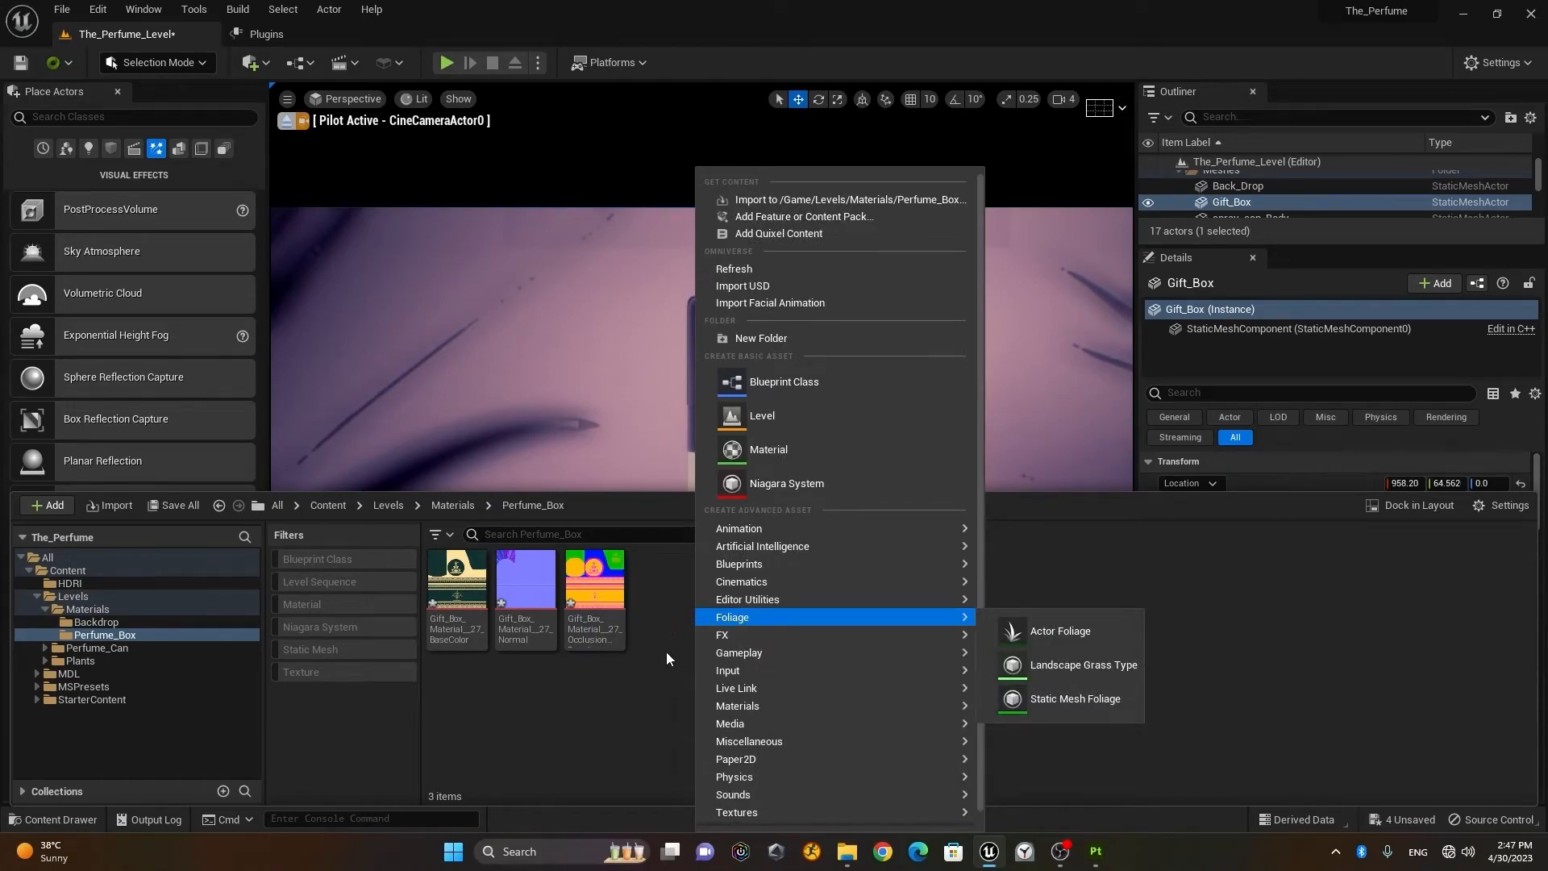
{"action": "left_click", "coordinate": [776, 448]}
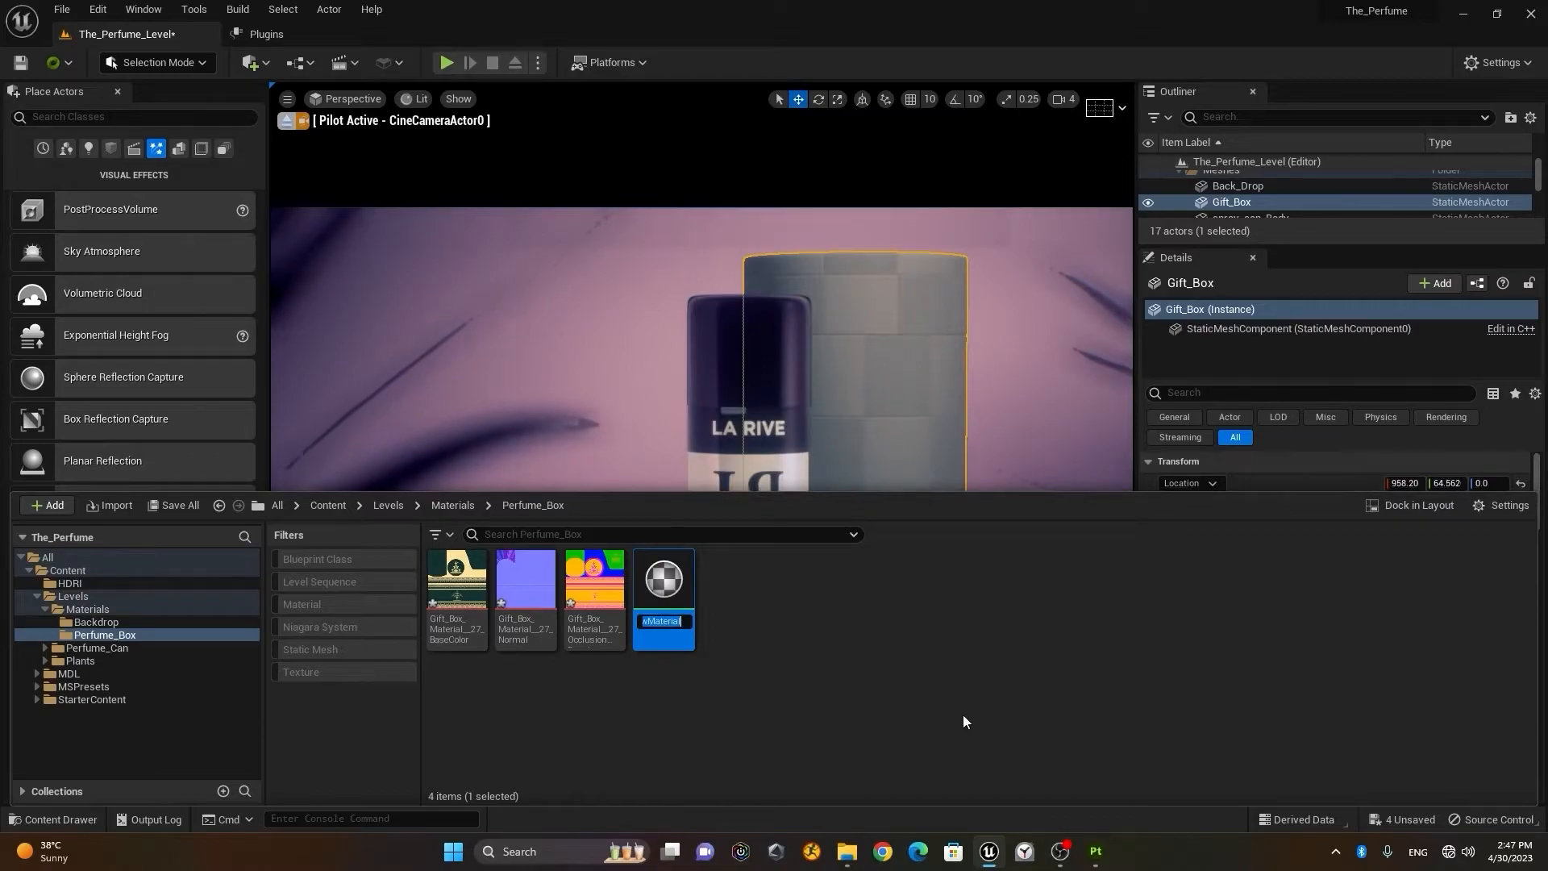
{"action": "type", "text": "Perf"}
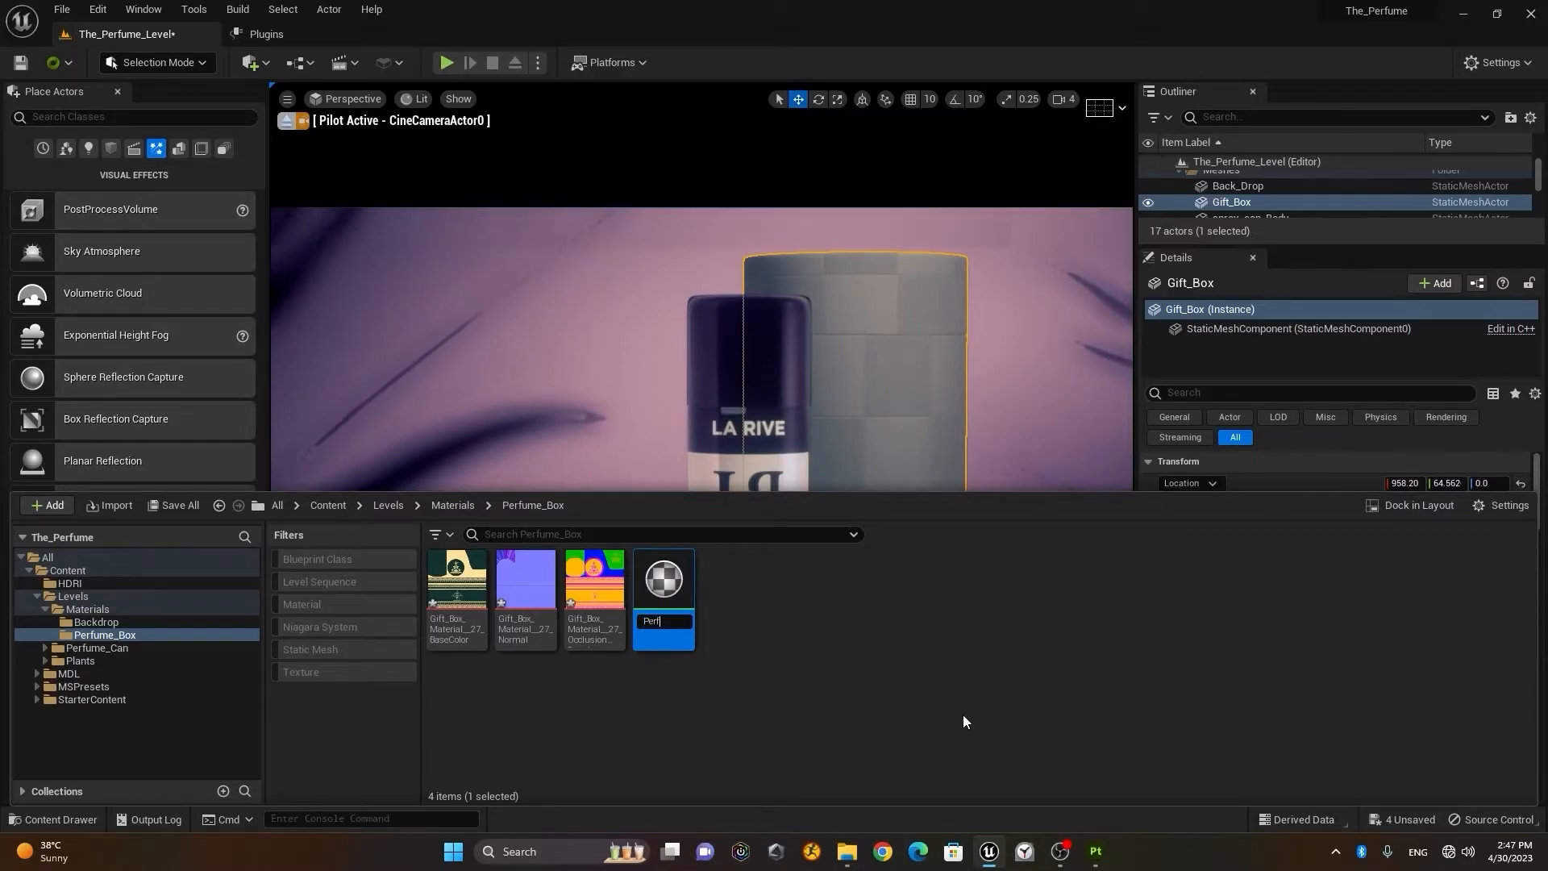
{"action": "type", "text": "ume_M"}
{"action": "key", "text": "BackSpace"}
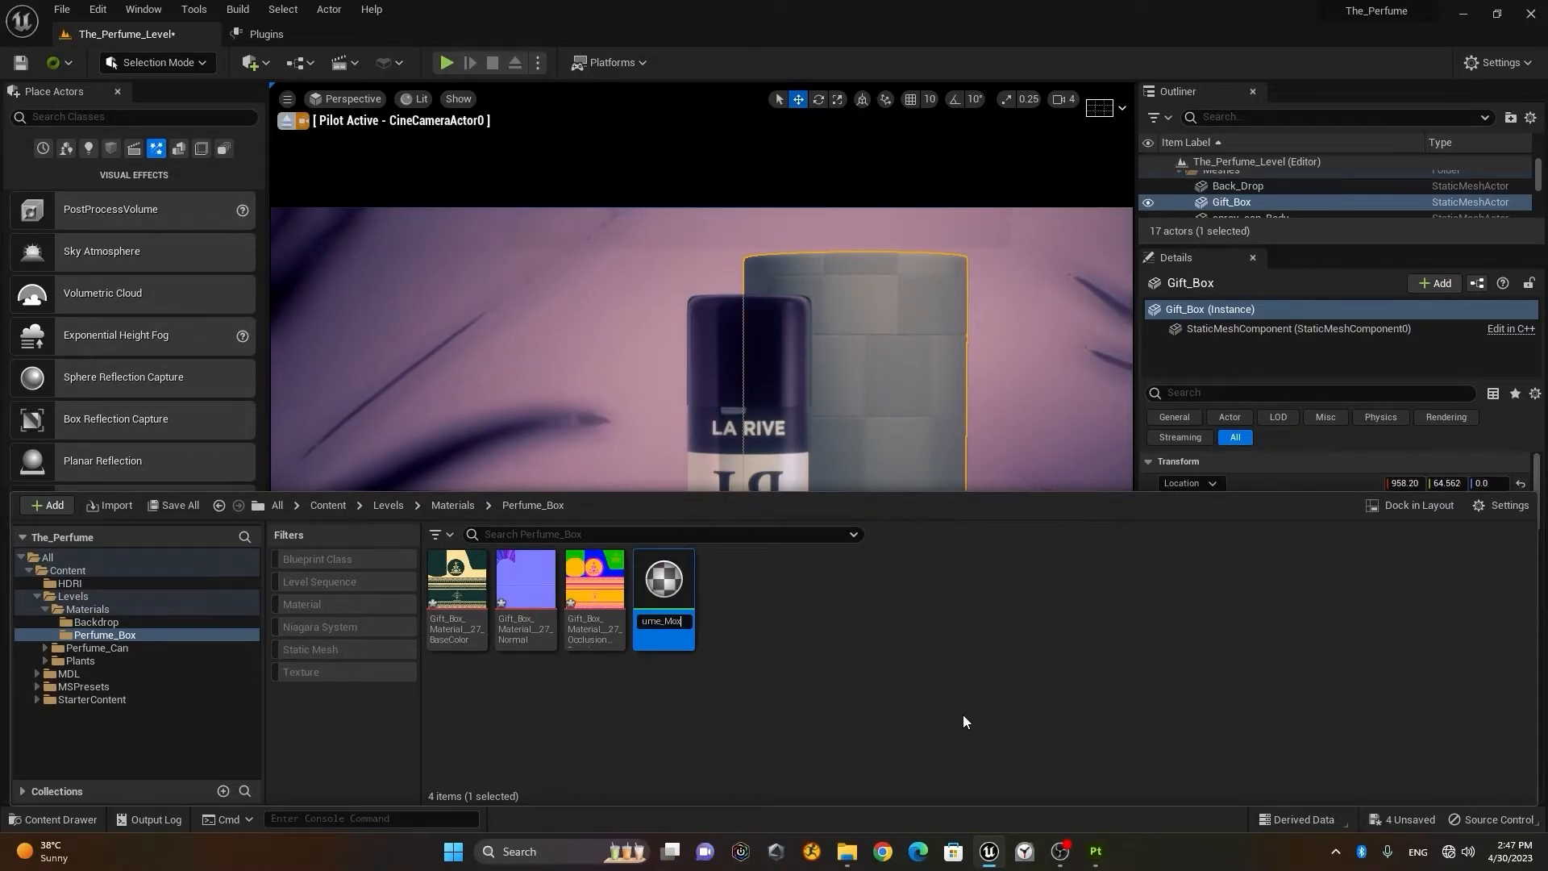
{"action": "type", "text": "Box"}
{"action": "key", "text": "Return"}
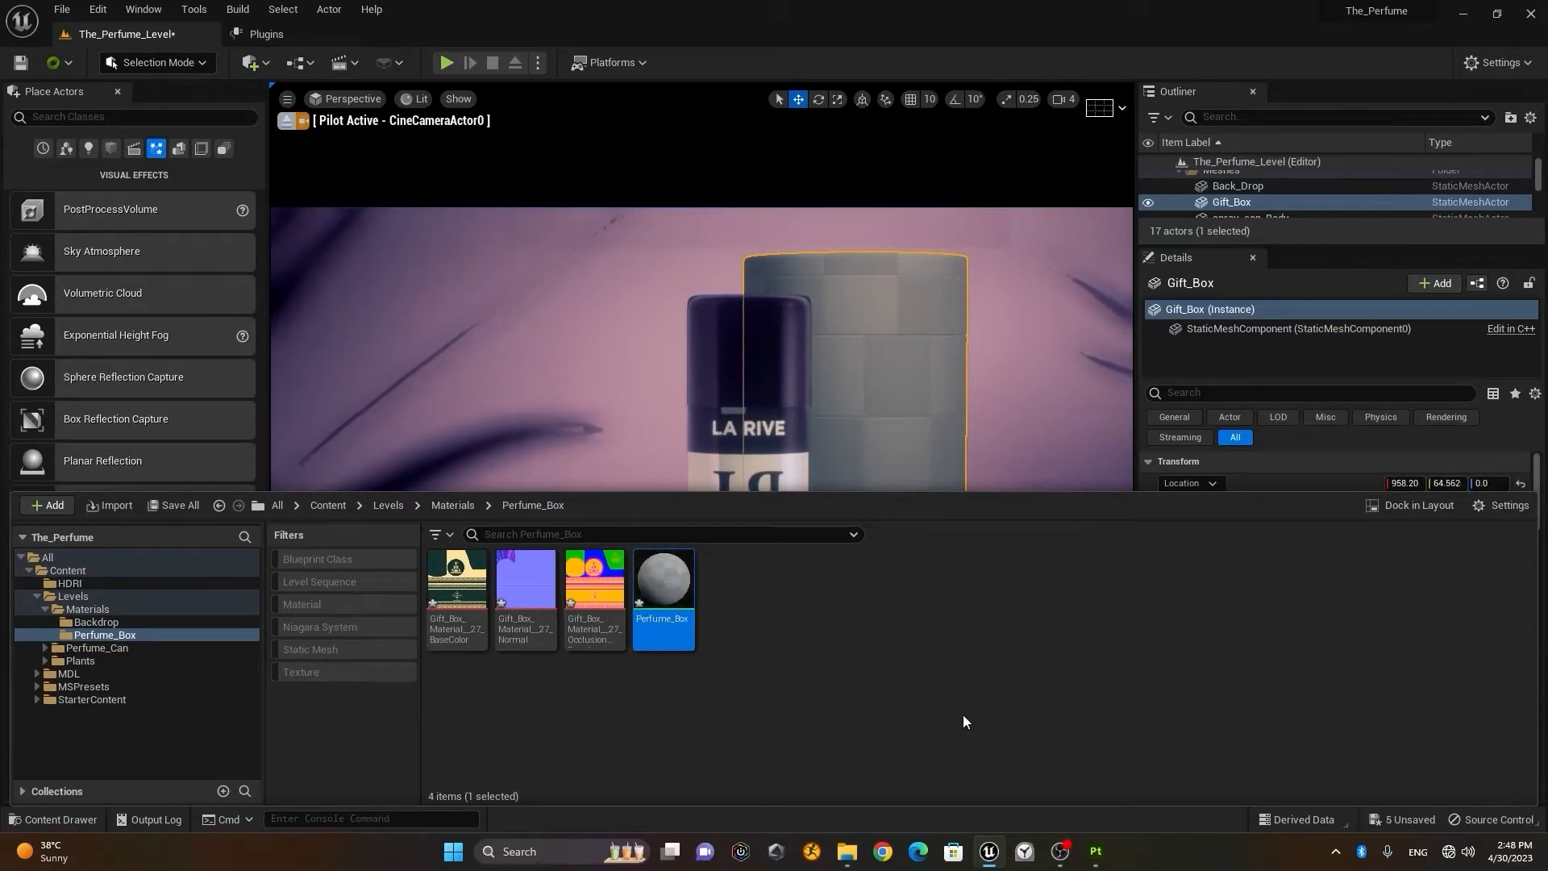
Step: Apply the Perfume_Box material to the Gift_Box mesh in the level
{"action": "mouse_move", "coordinate": [670, 584]}
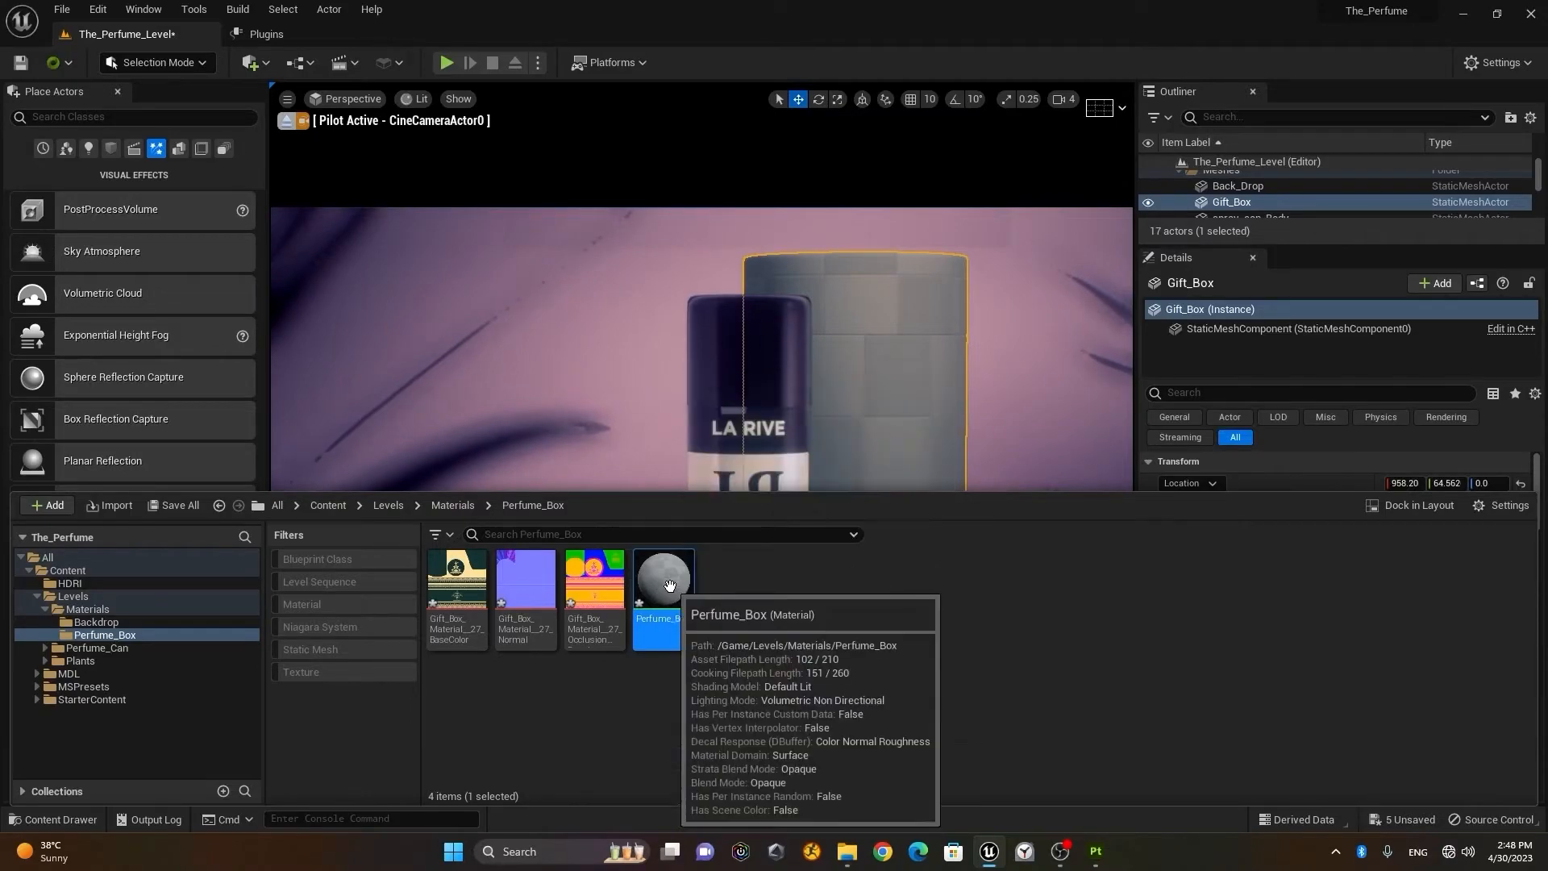
{"action": "left_click_drag", "start_coordinate": [670, 584], "coordinate": [888, 357]}
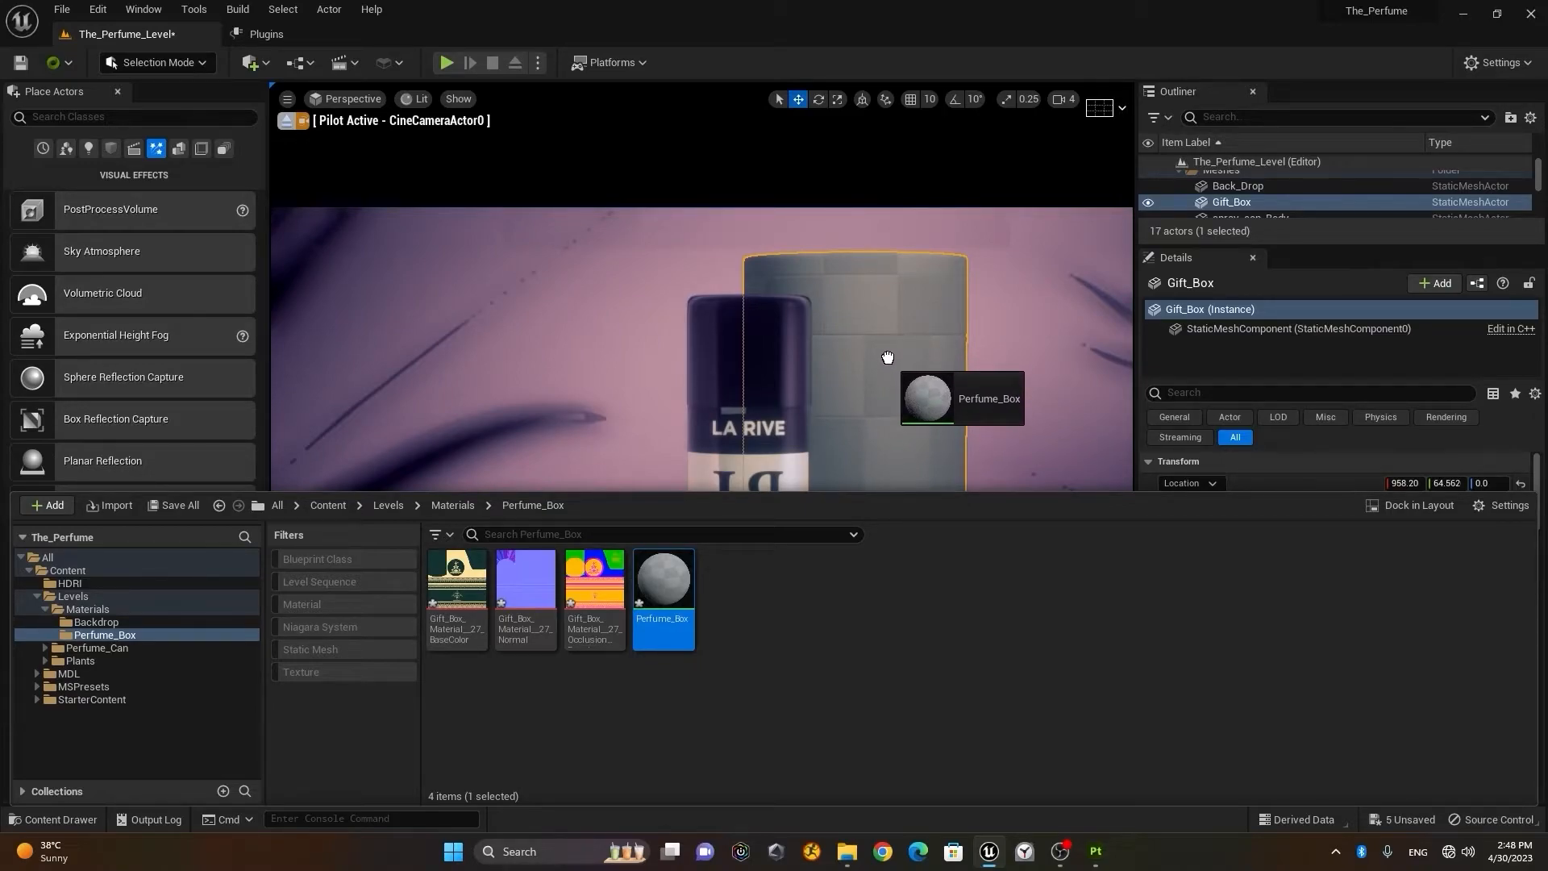
{"action": "left_click_drag", "start_coordinate": [887, 357], "coordinate": [886, 357]}
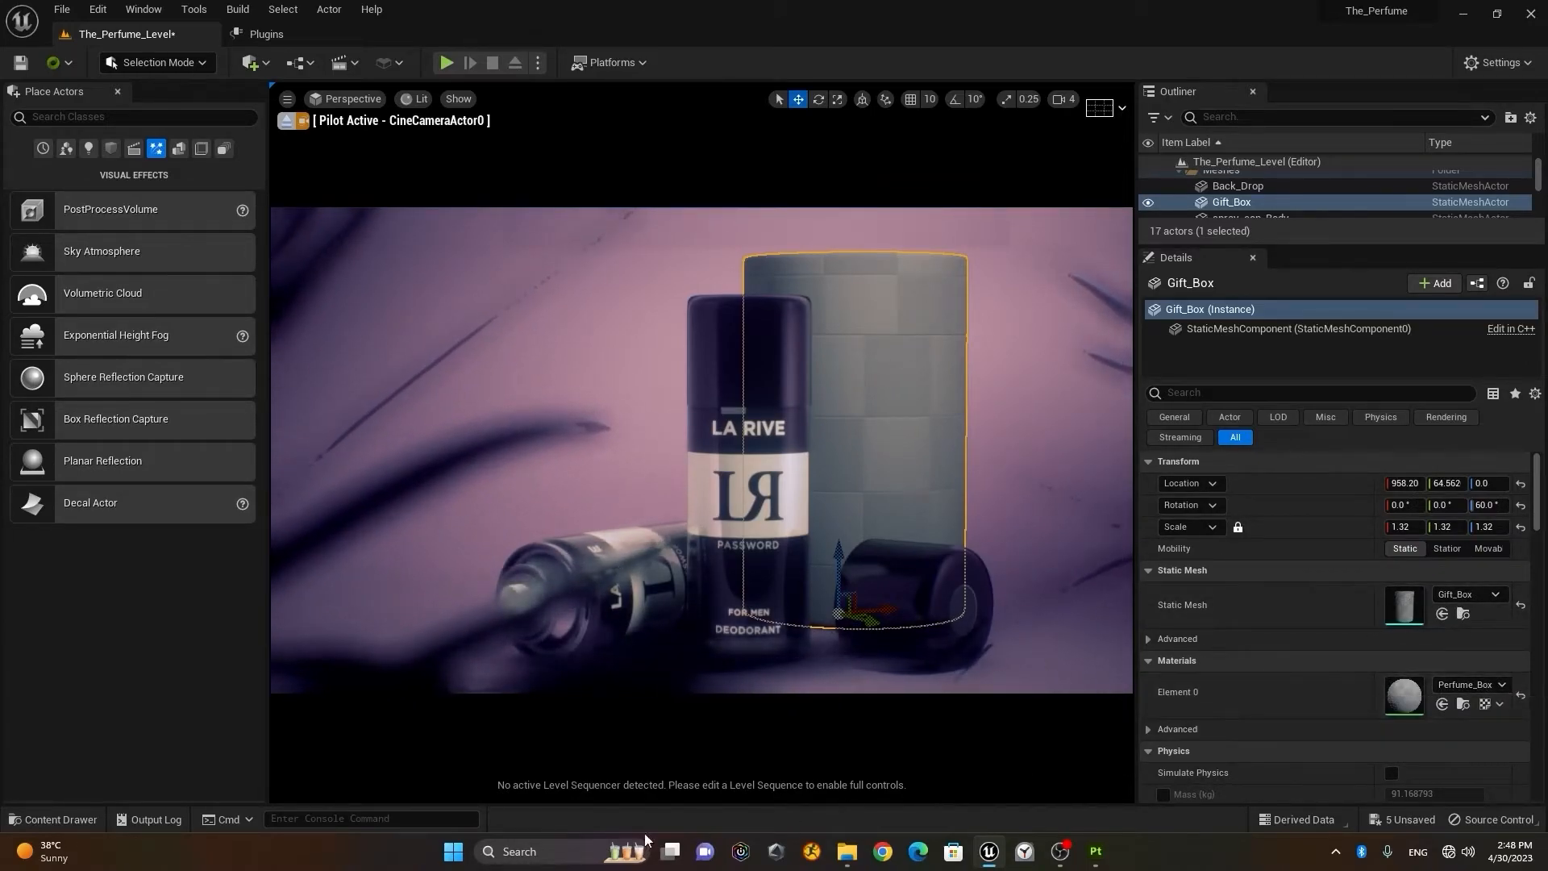
Step: Open the Perfume_Box material, add the gift box BaseColor texture to its graph and connect its RGB output to Base Color
{"action": "left_click", "coordinate": [95, 821]}
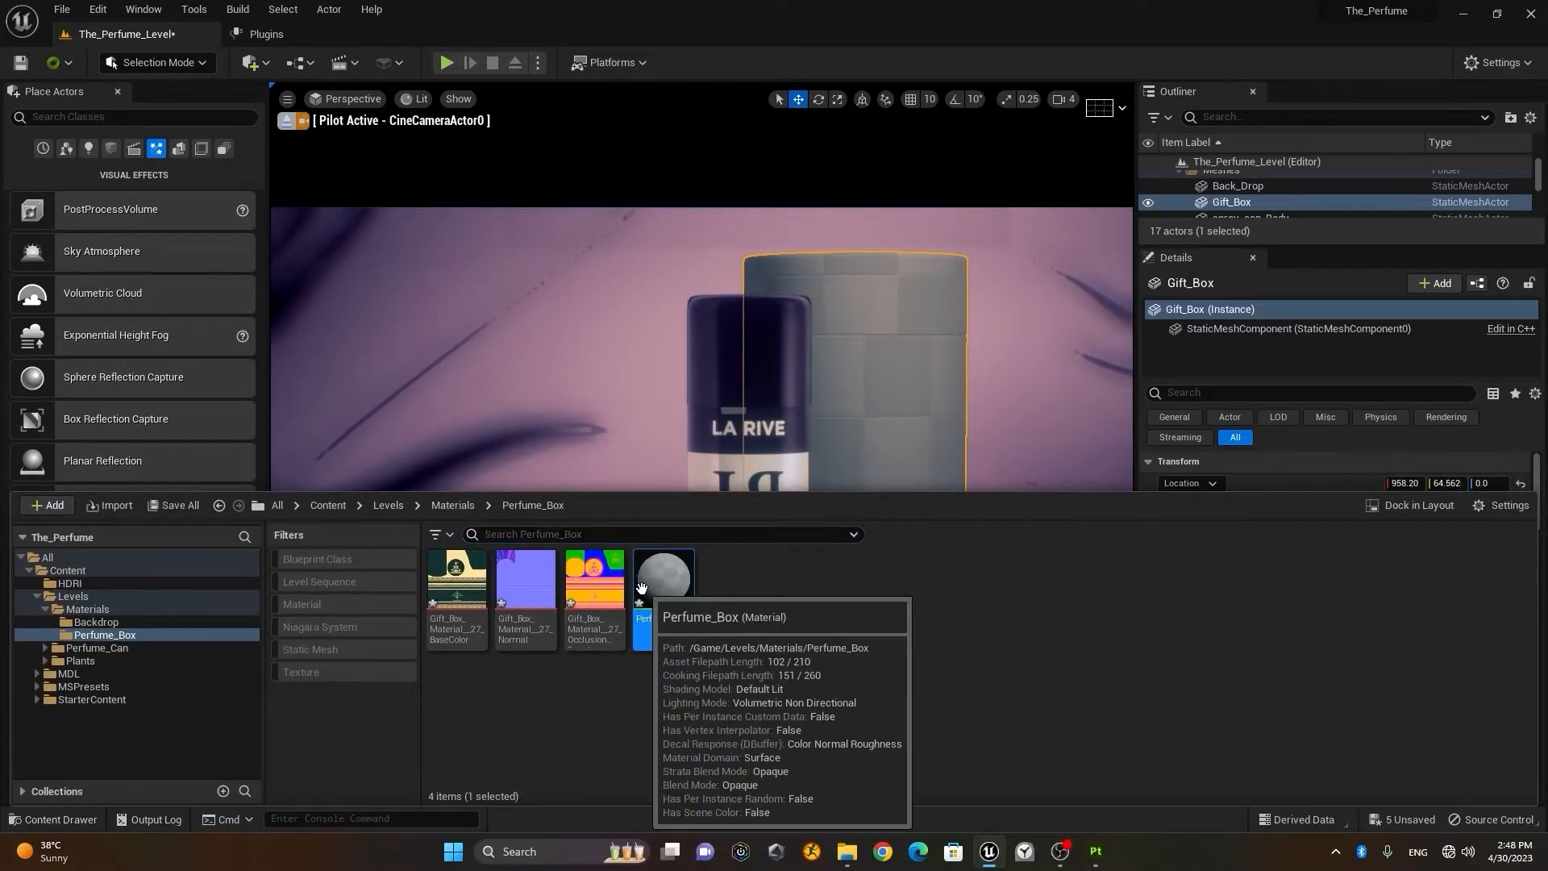
{"action": "double_click", "coordinate": [644, 593]}
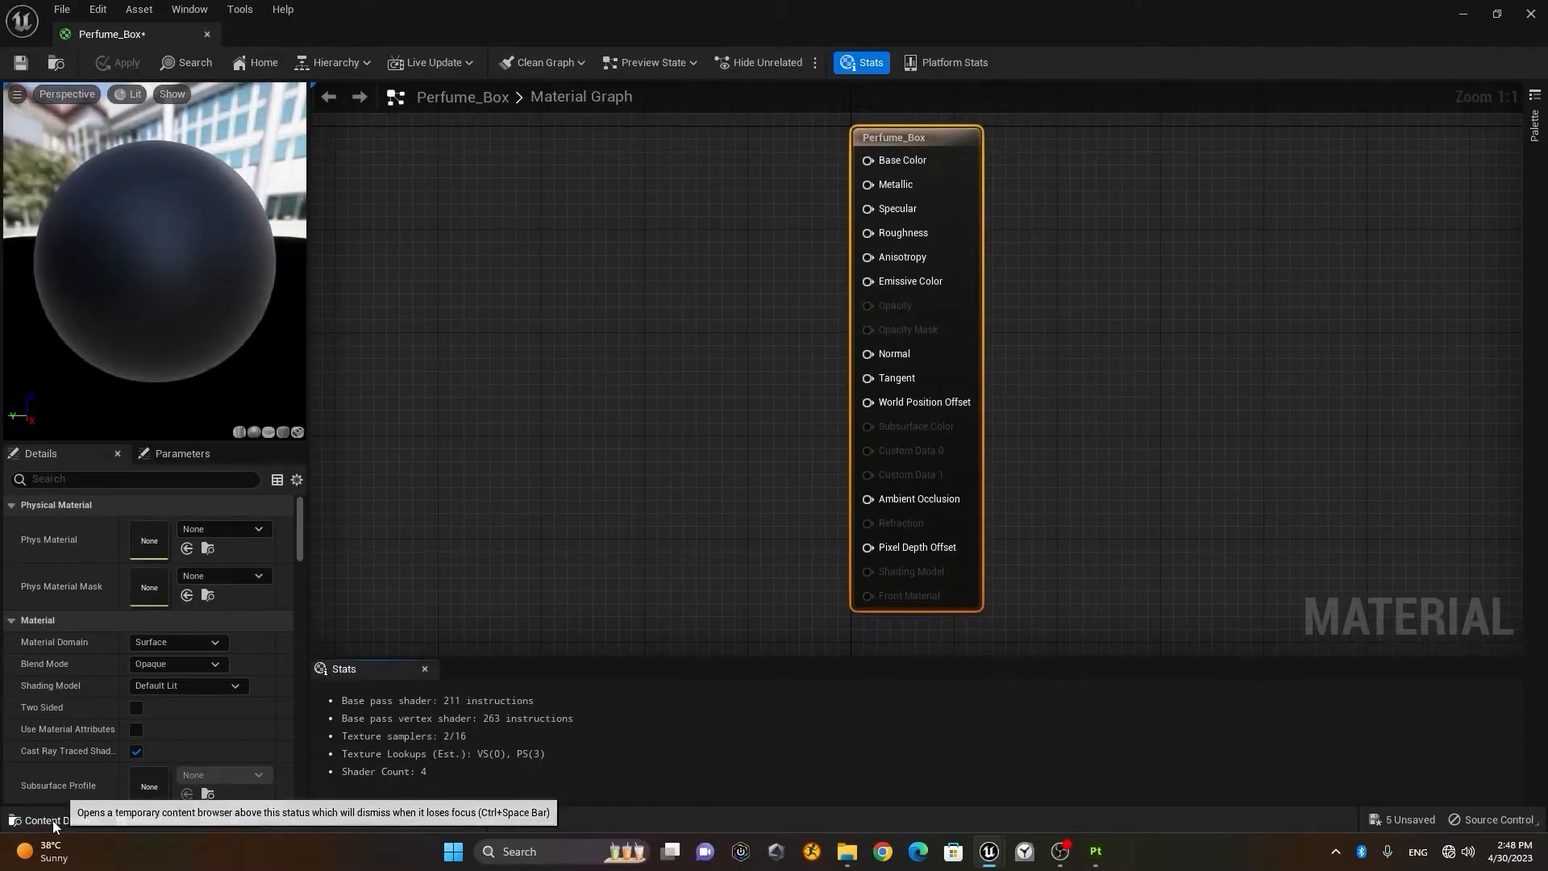
{"action": "left_click", "coordinate": [53, 819]}
{"action": "left_click_drag", "start_coordinate": [457, 504], "coordinate": [521, 169]}
{"action": "left_click_drag", "start_coordinate": [896, 141], "coordinate": [910, 206]}
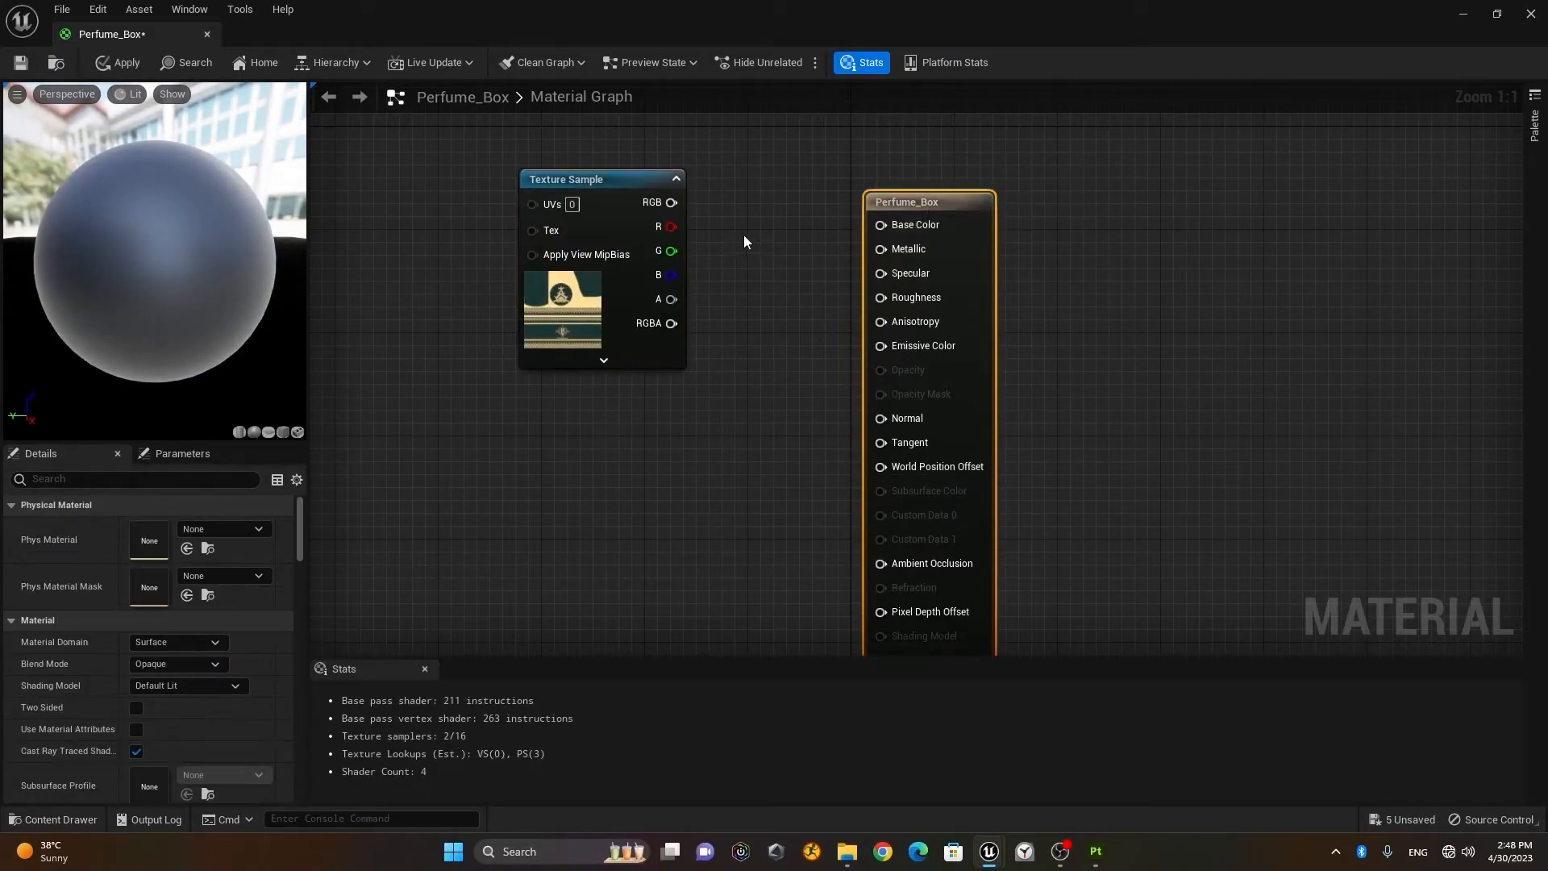
{"action": "left_click_drag", "start_coordinate": [668, 202], "coordinate": [881, 225]}
Step: Add the gift box Normal texture to the material graph and connect its RGB output to the Normal input
{"action": "left_click", "coordinate": [73, 821]}
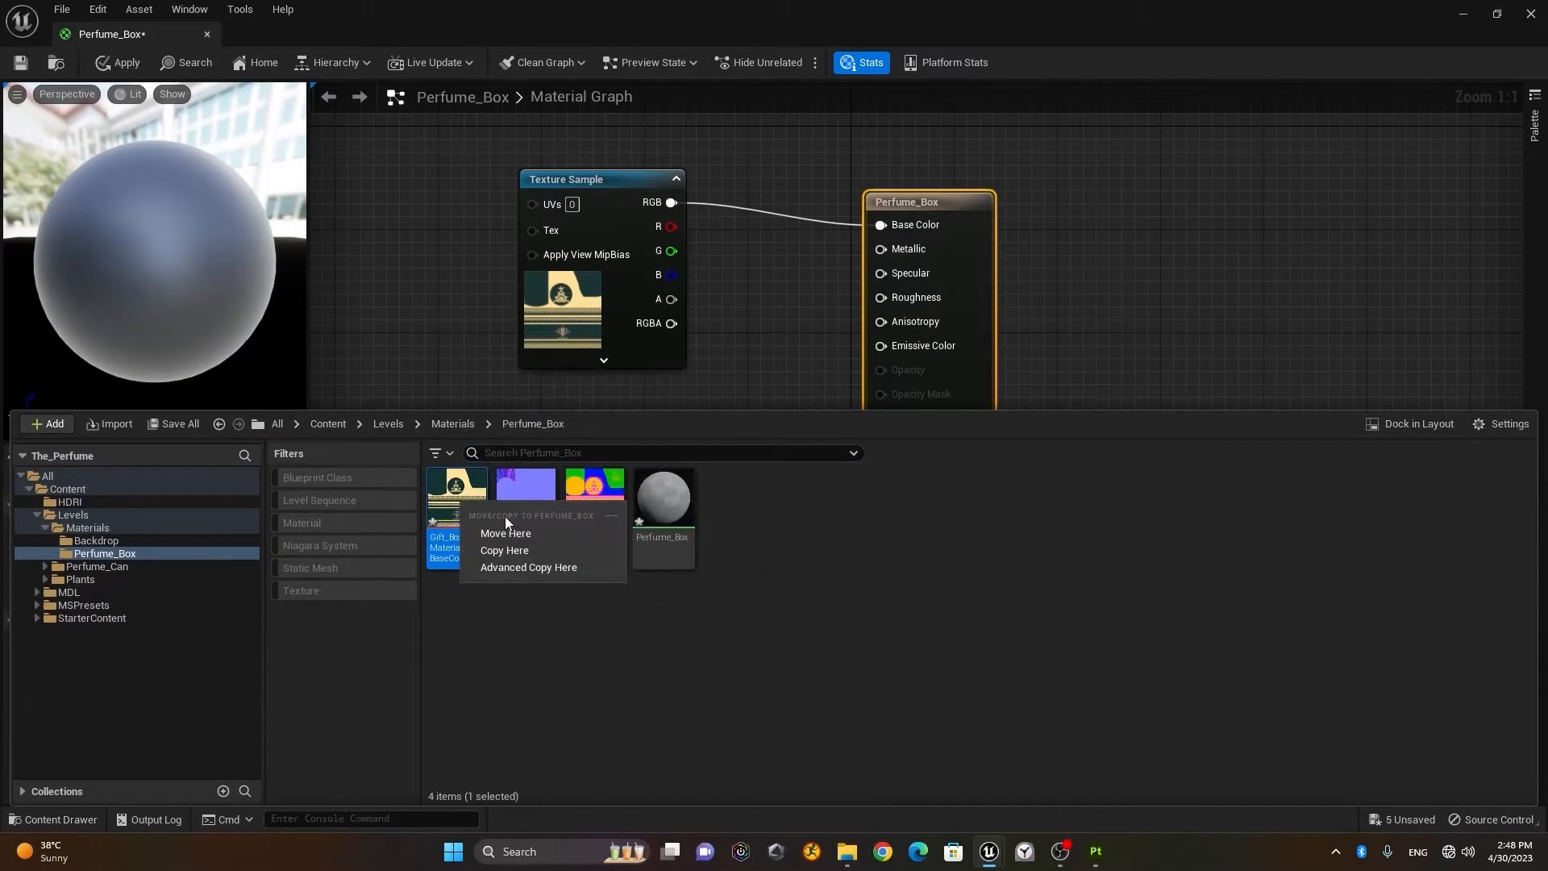
{"action": "left_click", "coordinate": [519, 481]}
{"action": "left_click_drag", "start_coordinate": [441, 298], "coordinate": [546, 473]}
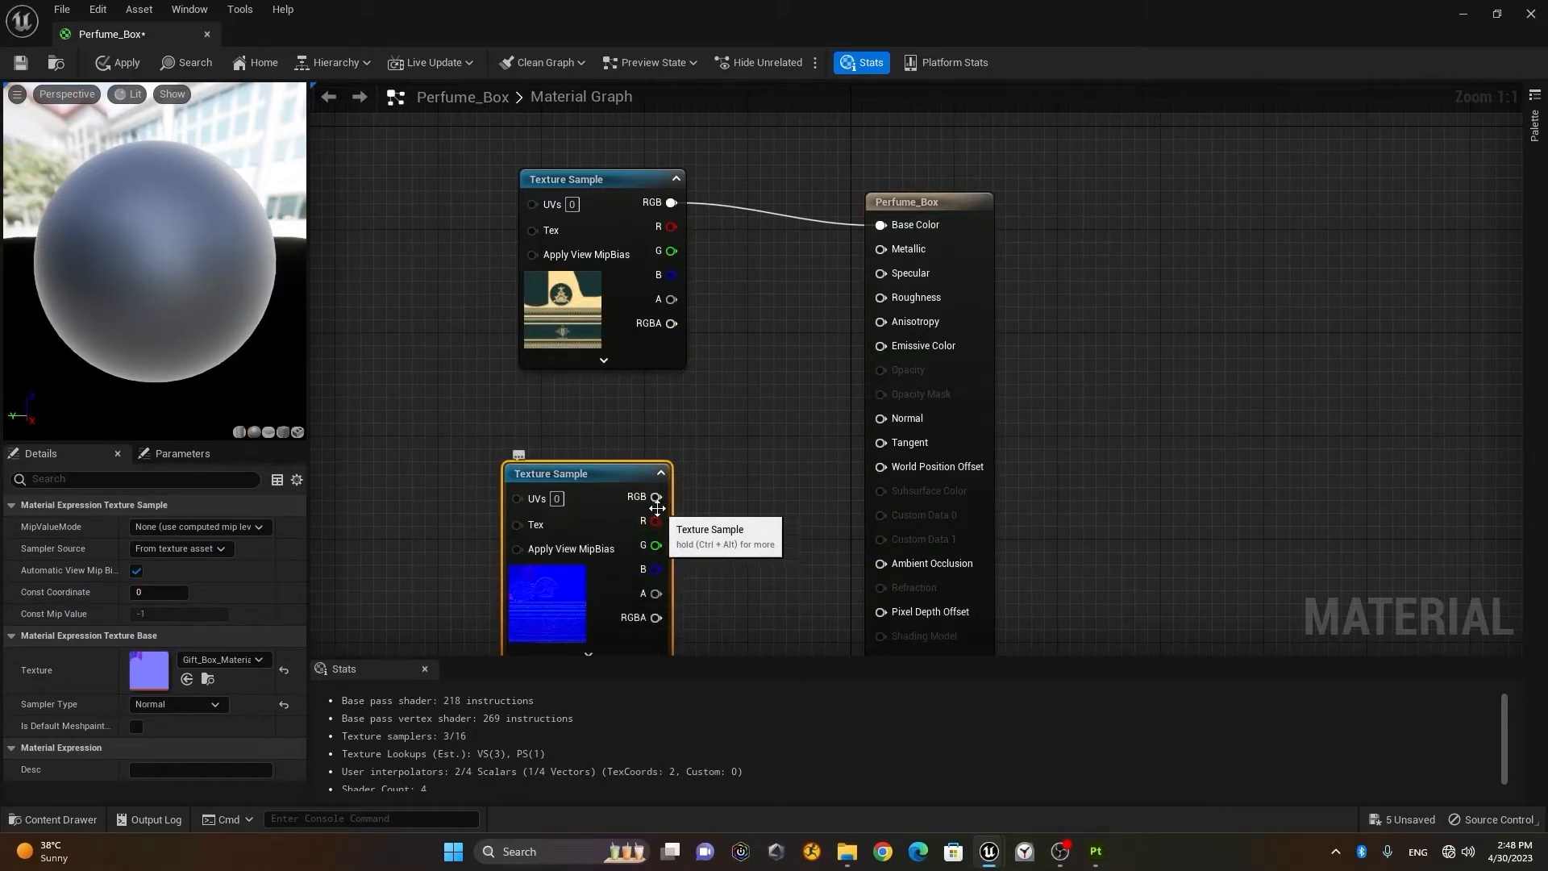
{"action": "left_click_drag", "start_coordinate": [656, 497], "coordinate": [907, 420]}
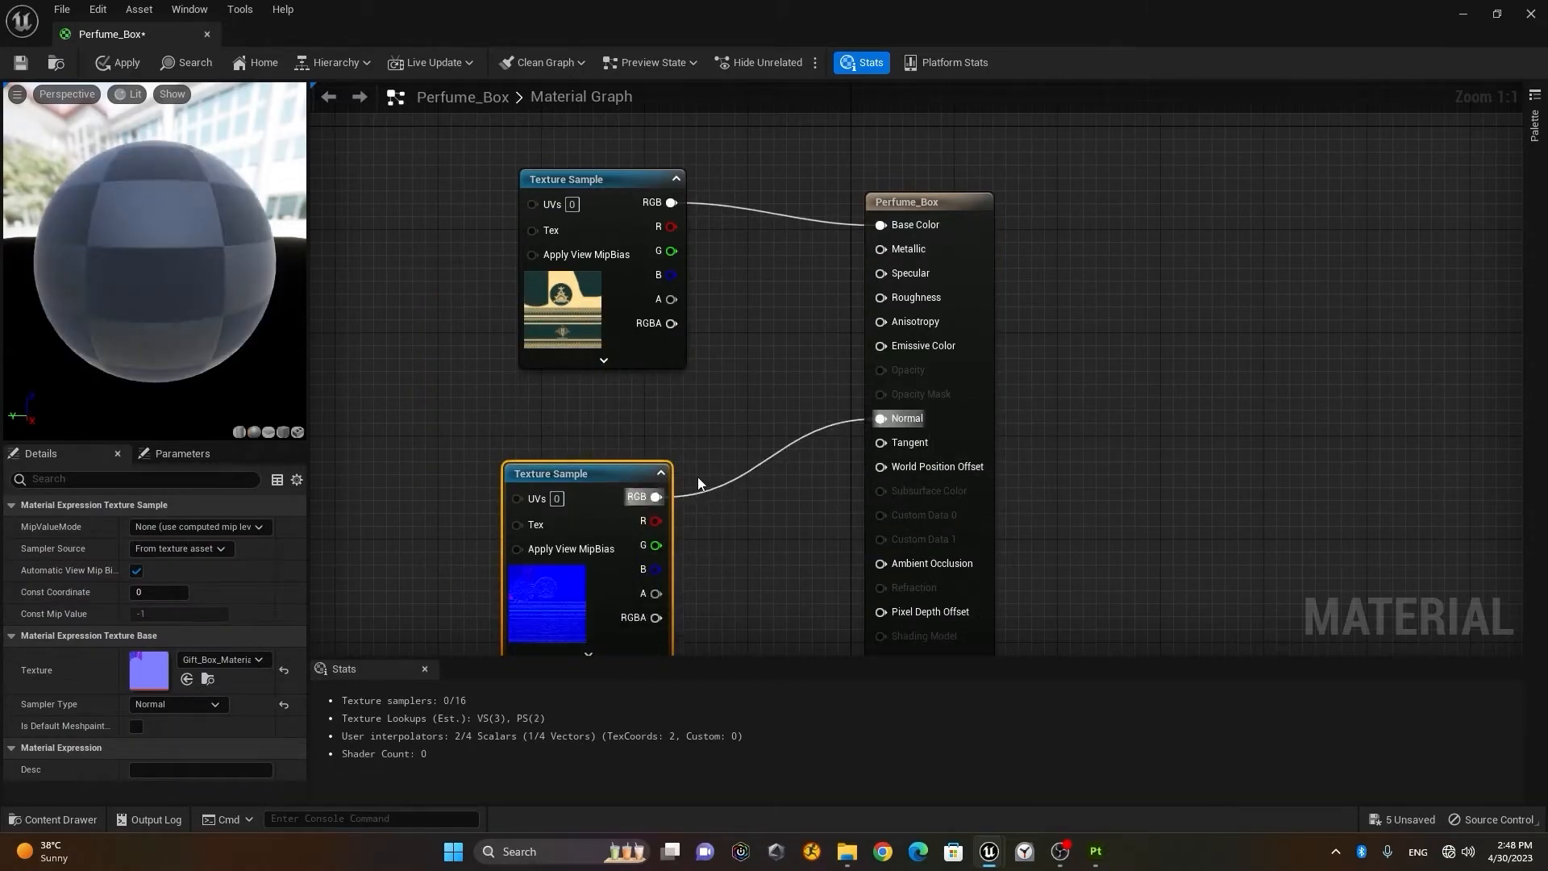
{"action": "scroll", "coordinate": [737, 550], "scroll_direction": "down", "scroll_amount": 7}
{"action": "scroll", "coordinate": [733, 517], "scroll_direction": "up", "scroll_amount": 4}
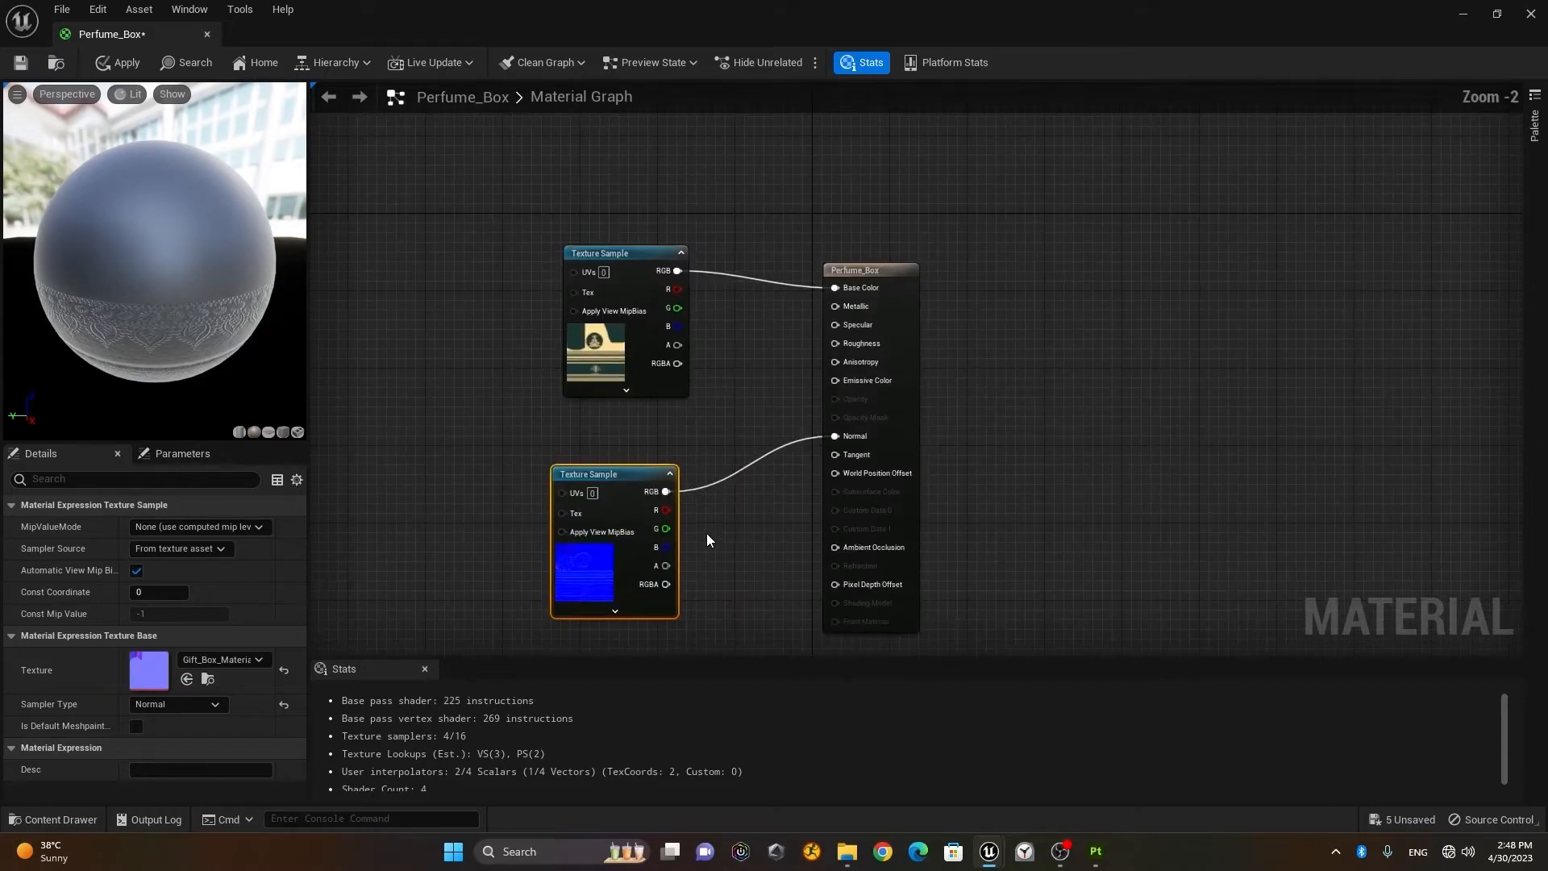
{"action": "left_click_drag", "start_coordinate": [191, 344], "coordinate": [125, 360]}
Step: Move the Normal texture sample lower and place the OcclusionRoughnessMetallic texture between the two existing samples
{"action": "left_click_drag", "start_coordinate": [640, 481], "coordinate": [650, 597]}
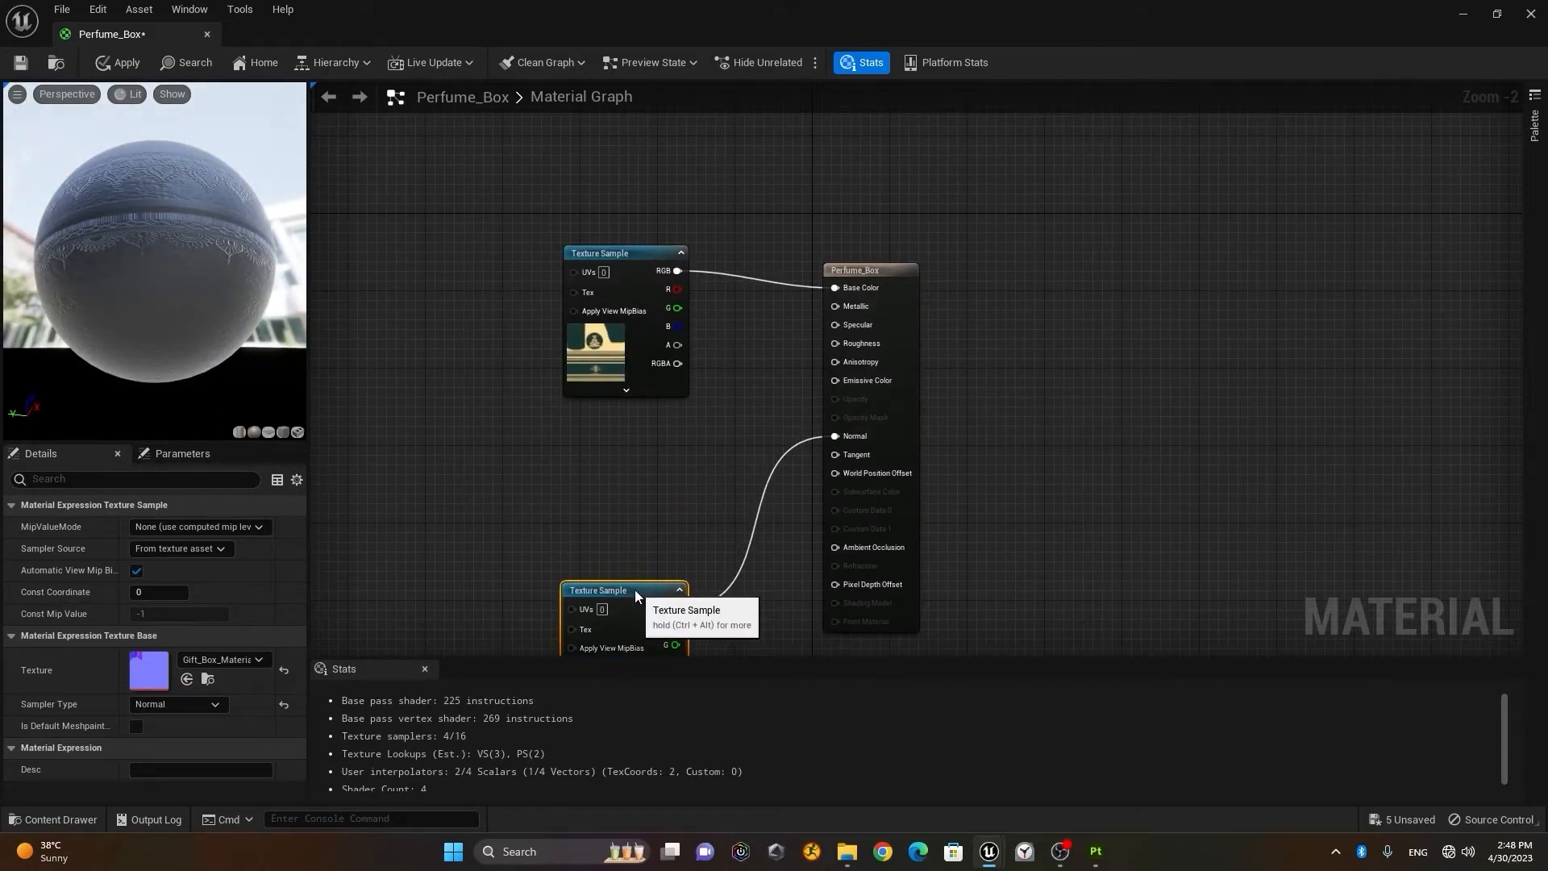
{"action": "left_click", "coordinate": [55, 819]}
{"action": "left_click", "coordinate": [603, 515]}
{"action": "left_click_drag", "start_coordinate": [603, 514], "coordinate": [613, 437]}
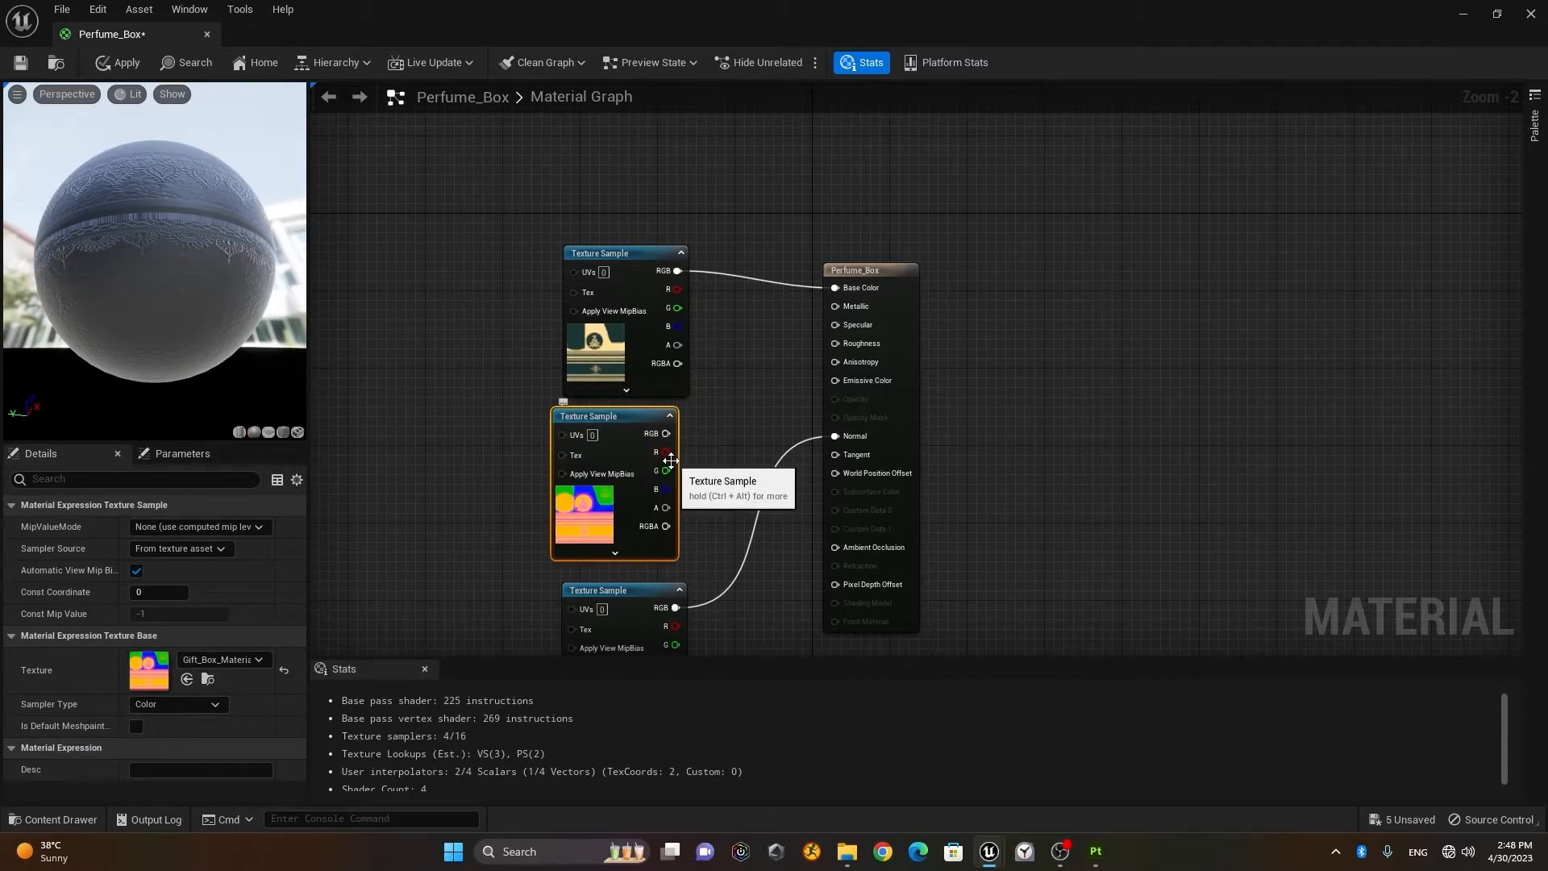
Step: Connect the OcclusionRoughnessMetallic sample's R to Ambient Occlusion, G to Roughness and B to Metallic, and save the material
{"action": "mouse_move", "coordinate": [664, 452]}
{"action": "left_mouse_down"}
{"action": "mouse_move", "coordinate": [705, 467]}
{"action": "mouse_move", "coordinate": [779, 557]}
{"action": "mouse_move", "coordinate": [823, 558]}
{"action": "mouse_move", "coordinate": [666, 453]}
{"action": "left_mouse_up"}
{"action": "left_click_drag", "start_coordinate": [802, 552], "coordinate": [836, 550]}
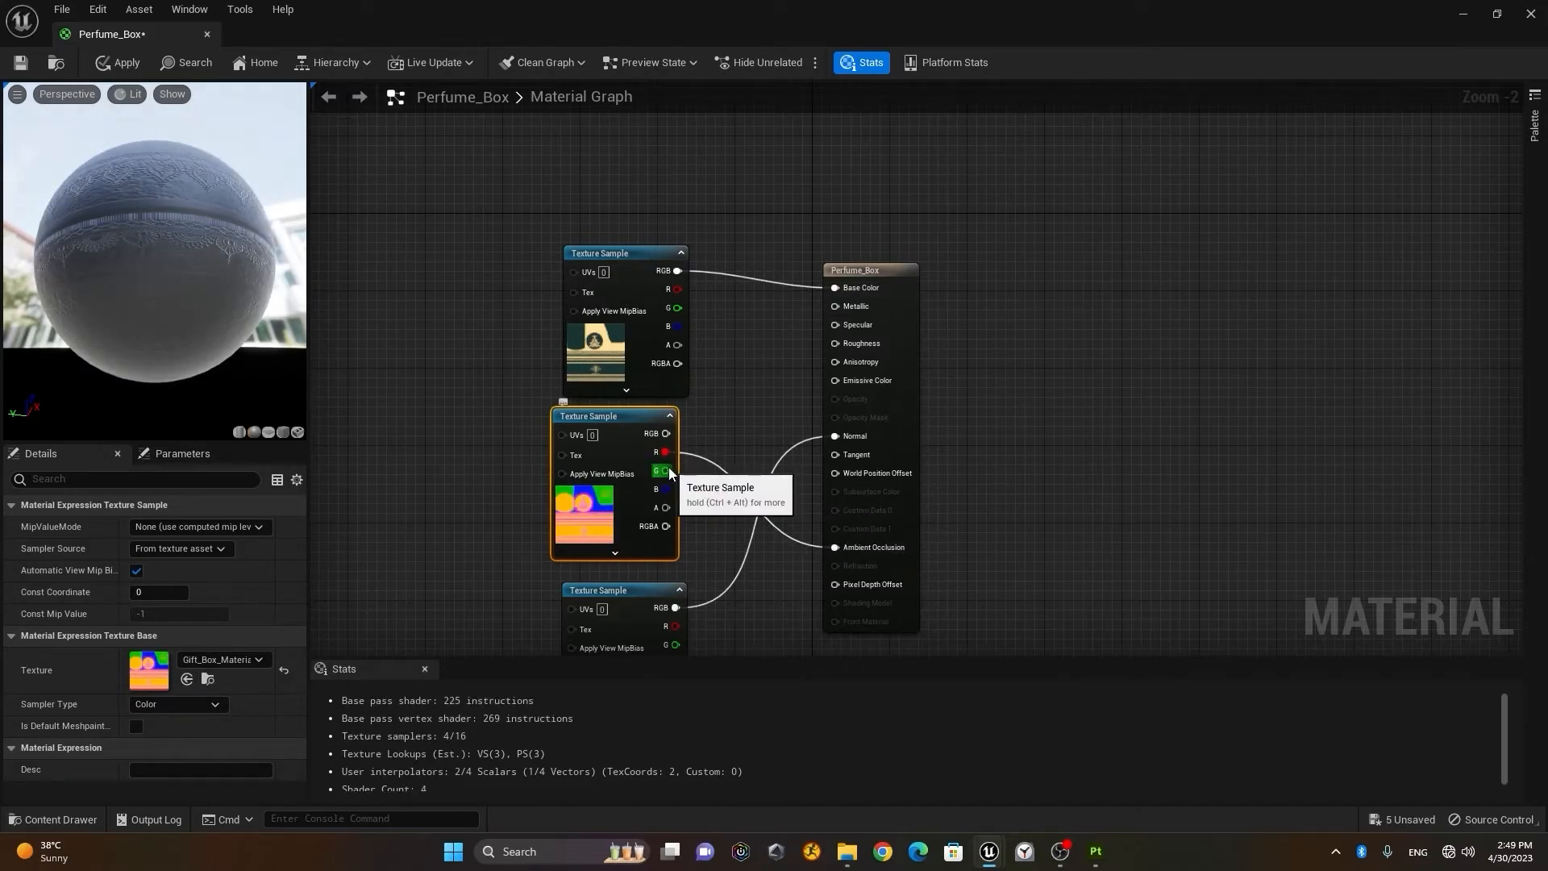
{"action": "left_click_drag", "start_coordinate": [669, 468], "coordinate": [837, 352]}
{"action": "left_click_drag", "start_coordinate": [666, 489], "coordinate": [841, 308]}
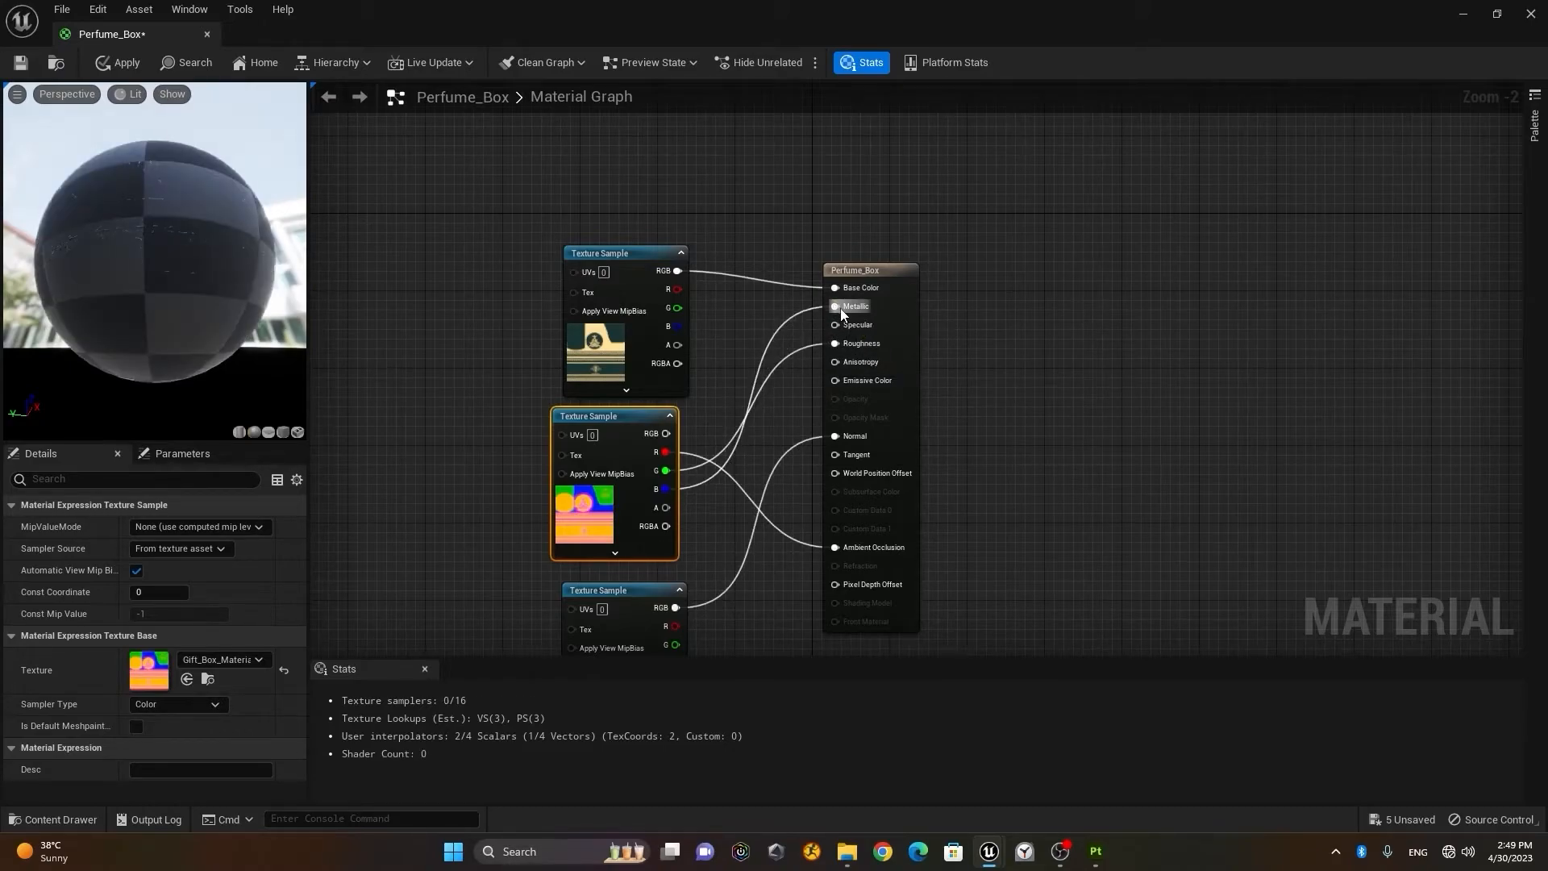
{"action": "left_click", "coordinate": [20, 63]}
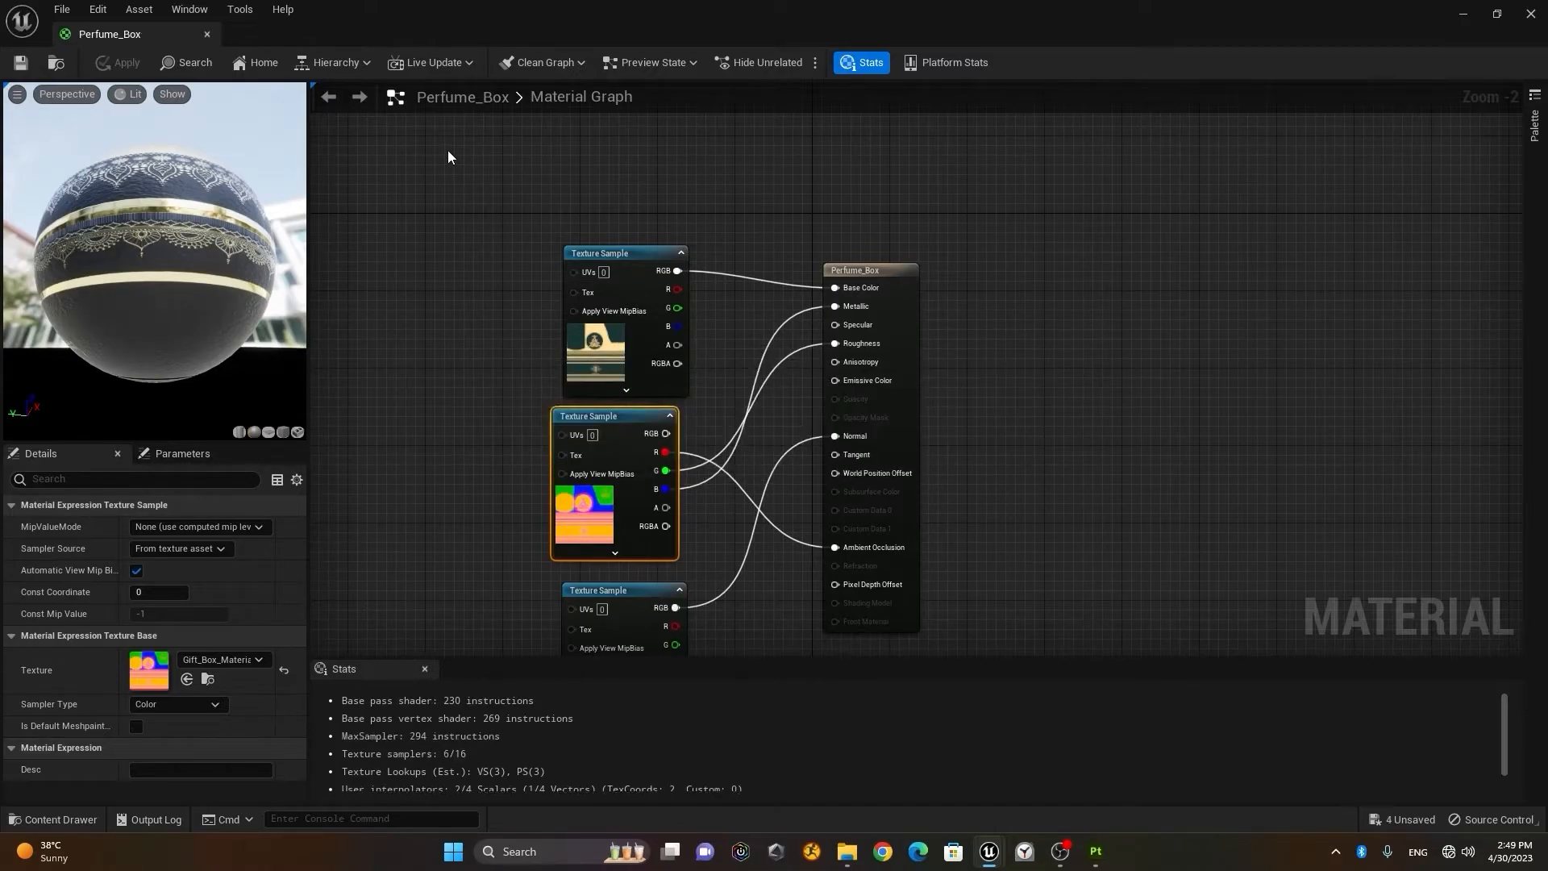
Step: Dock the Perfume_Box material editor beside The_Perfume_Level, return to the level and close the Plugins page
{"action": "left_click_drag", "start_coordinate": [142, 31], "coordinate": [236, 38]}
{"action": "left_click", "coordinate": [141, 36]}
{"action": "left_click", "coordinate": [281, 35]}
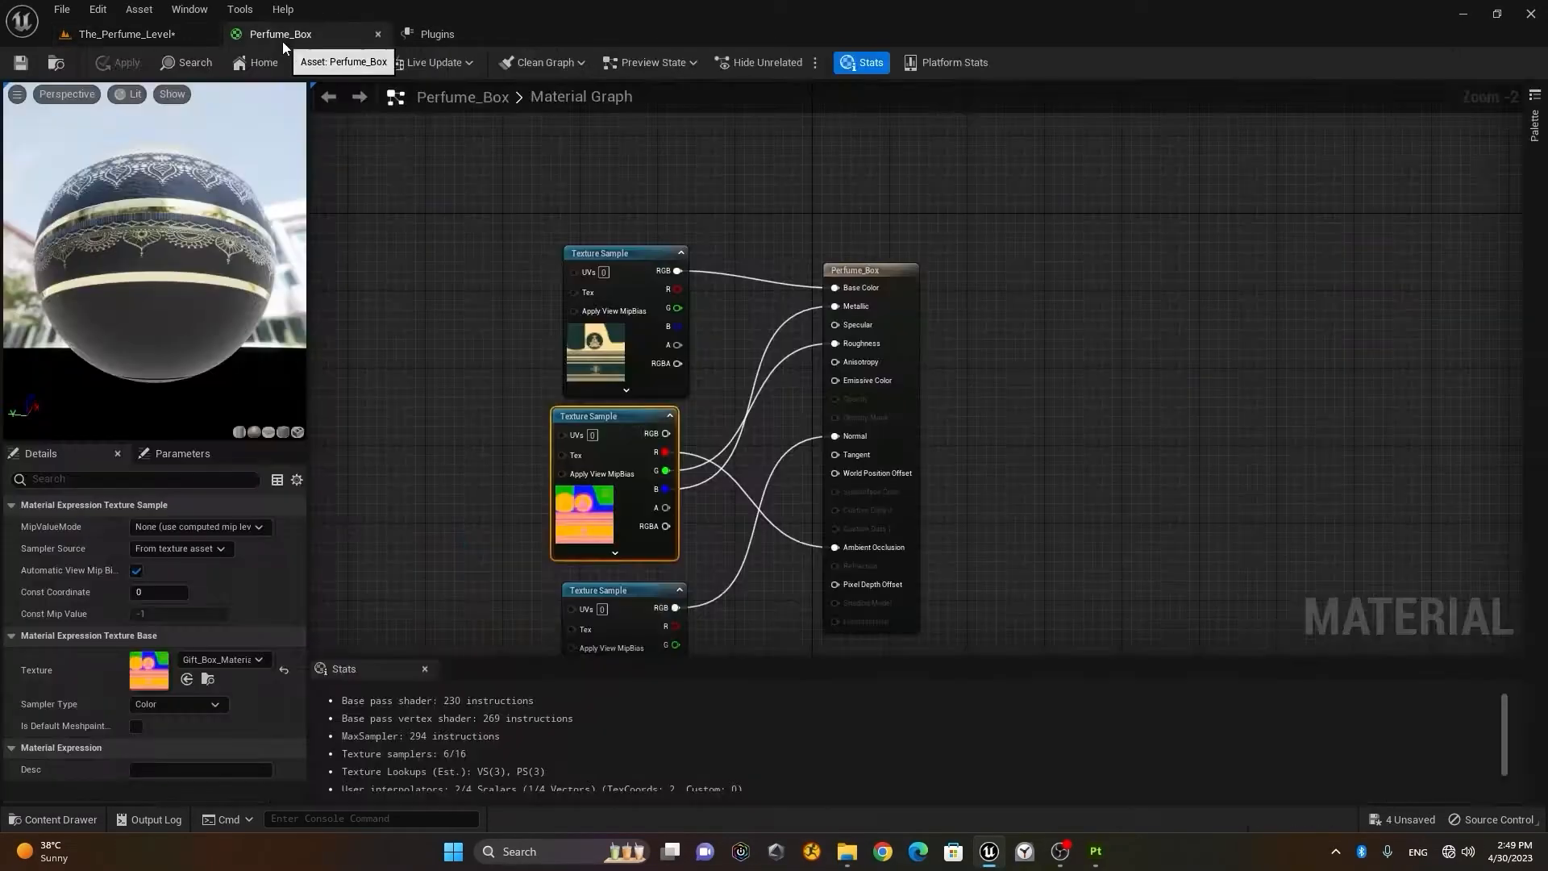
{"action": "left_click", "coordinate": [127, 34]}
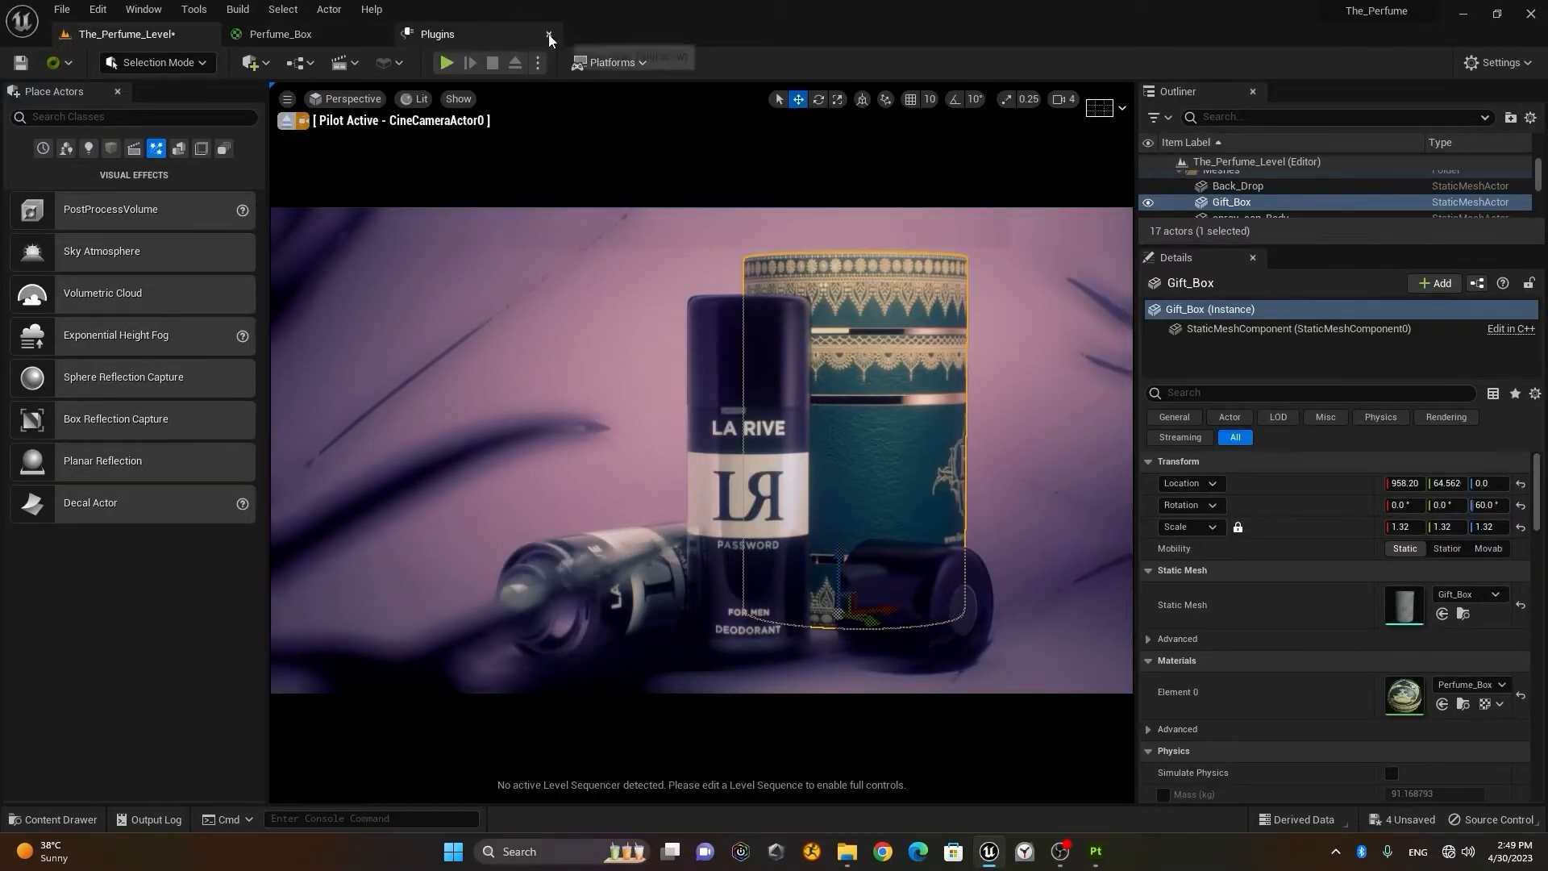
{"action": "left_click", "coordinate": [548, 35]}
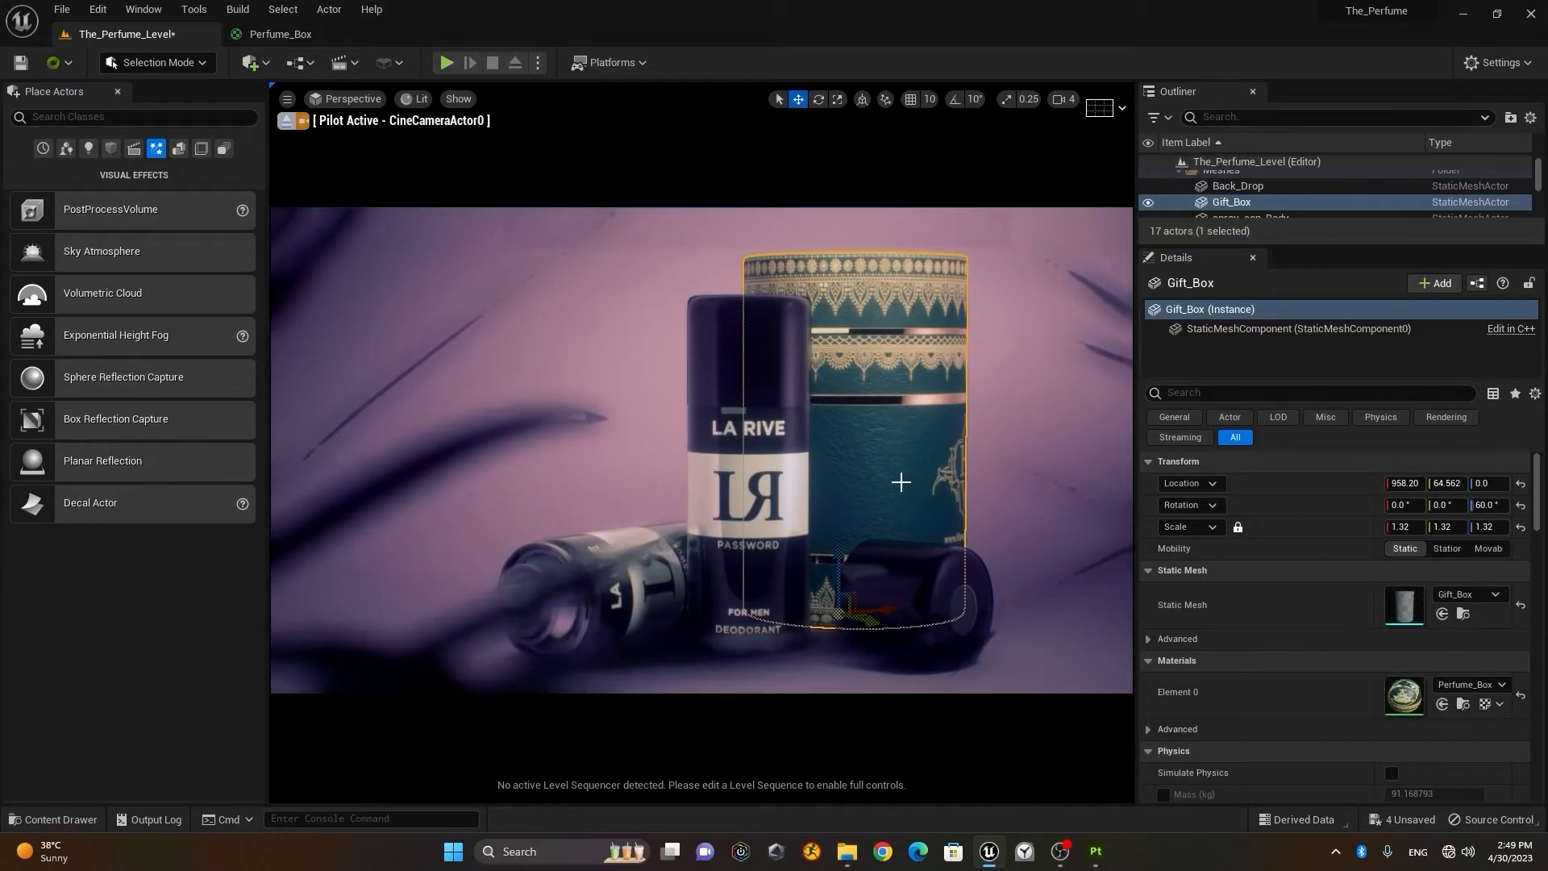
Step: Rotate Gift_Box about its vertical axis to about 110.93° so the HV logo faces the camera
{"action": "key", "text": "e"}
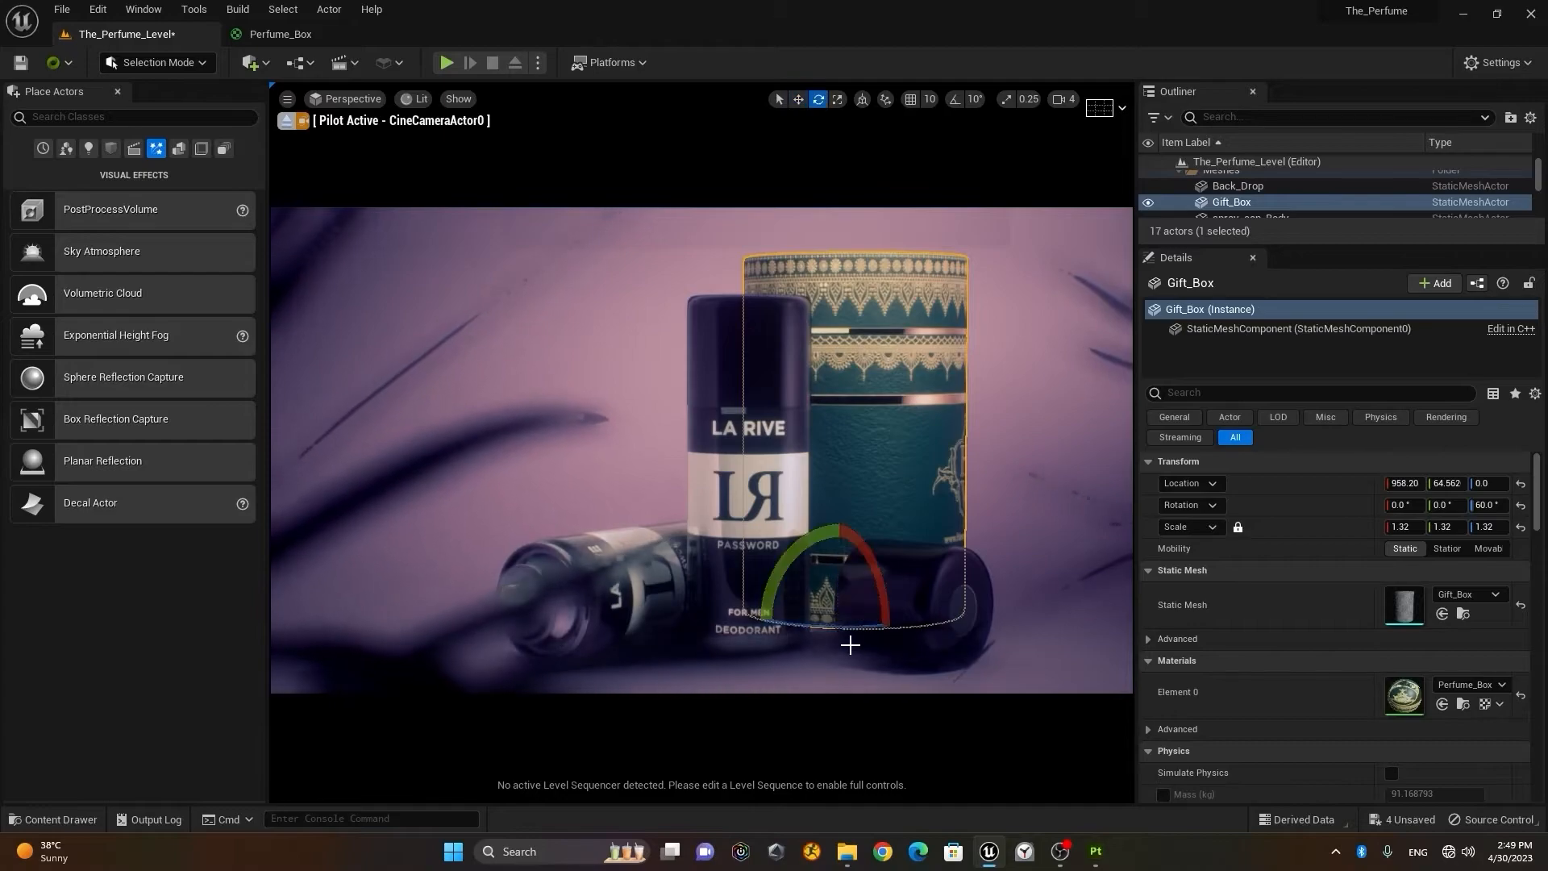
{"action": "left_click_drag", "start_coordinate": [847, 626], "coordinate": [951, 626]}
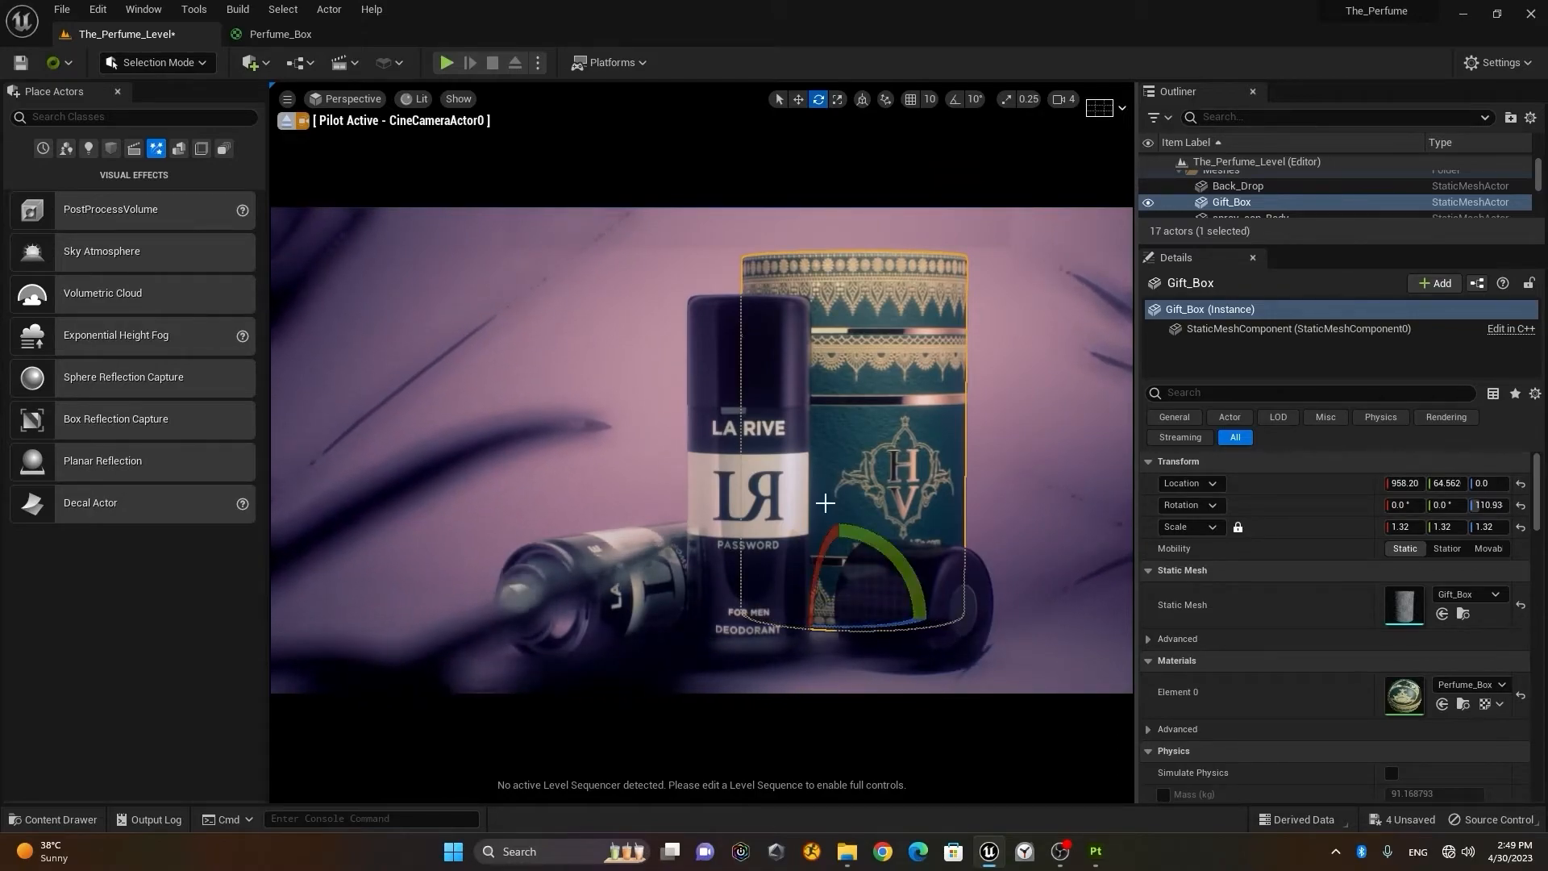
Step: Switch to Substance 3D Painter, close the texture export dialog, examine the gift box from a lower angle, and return to Unreal Engine
{"action": "left_click", "coordinate": [1096, 852]}
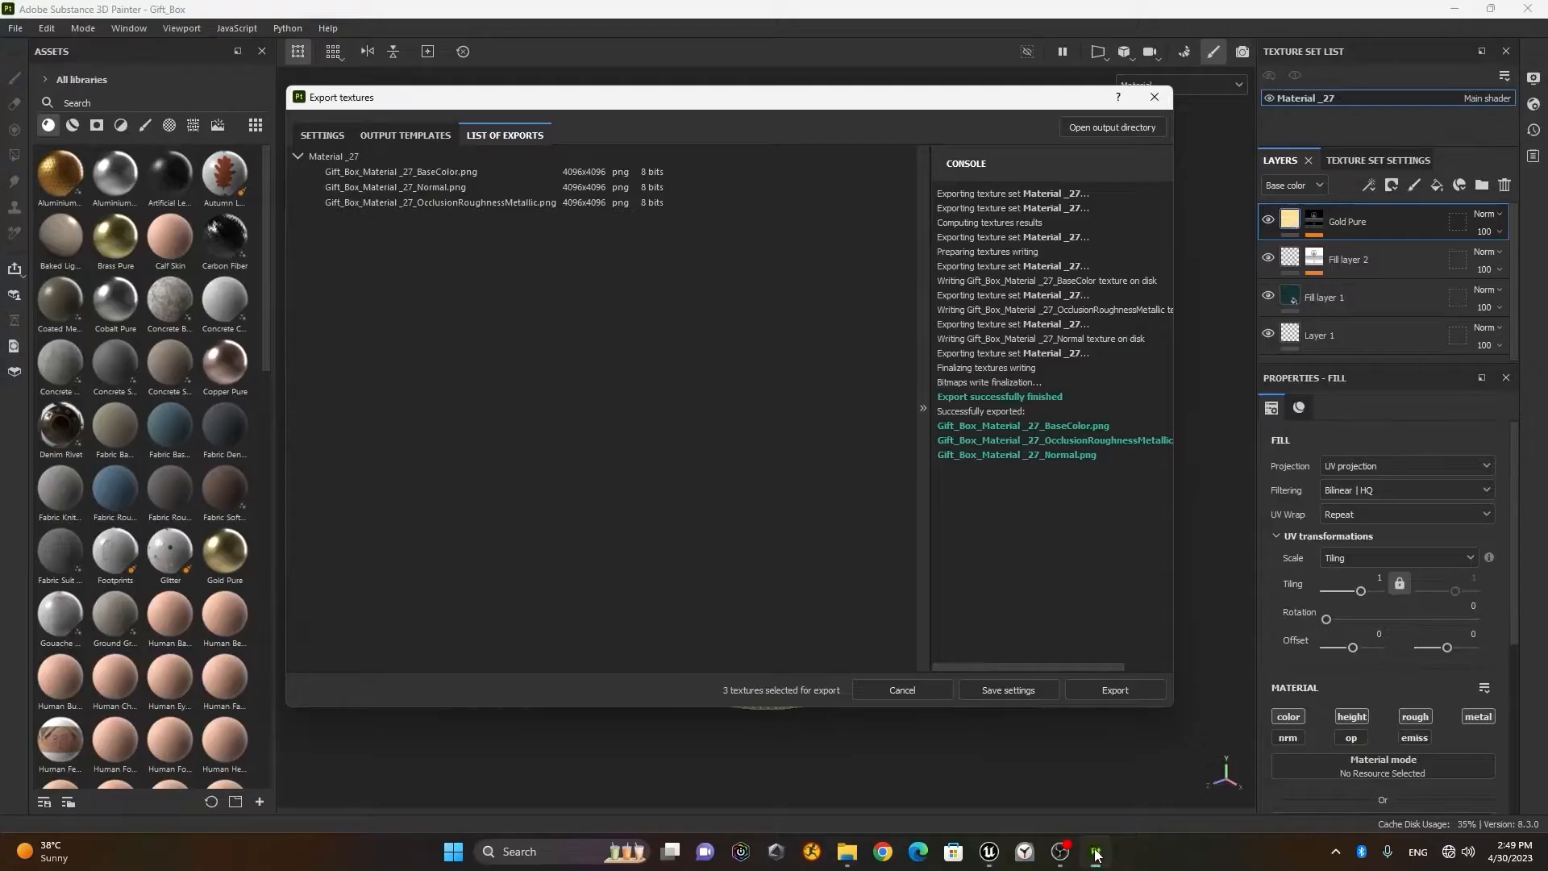
{"action": "left_click", "coordinate": [1154, 98]}
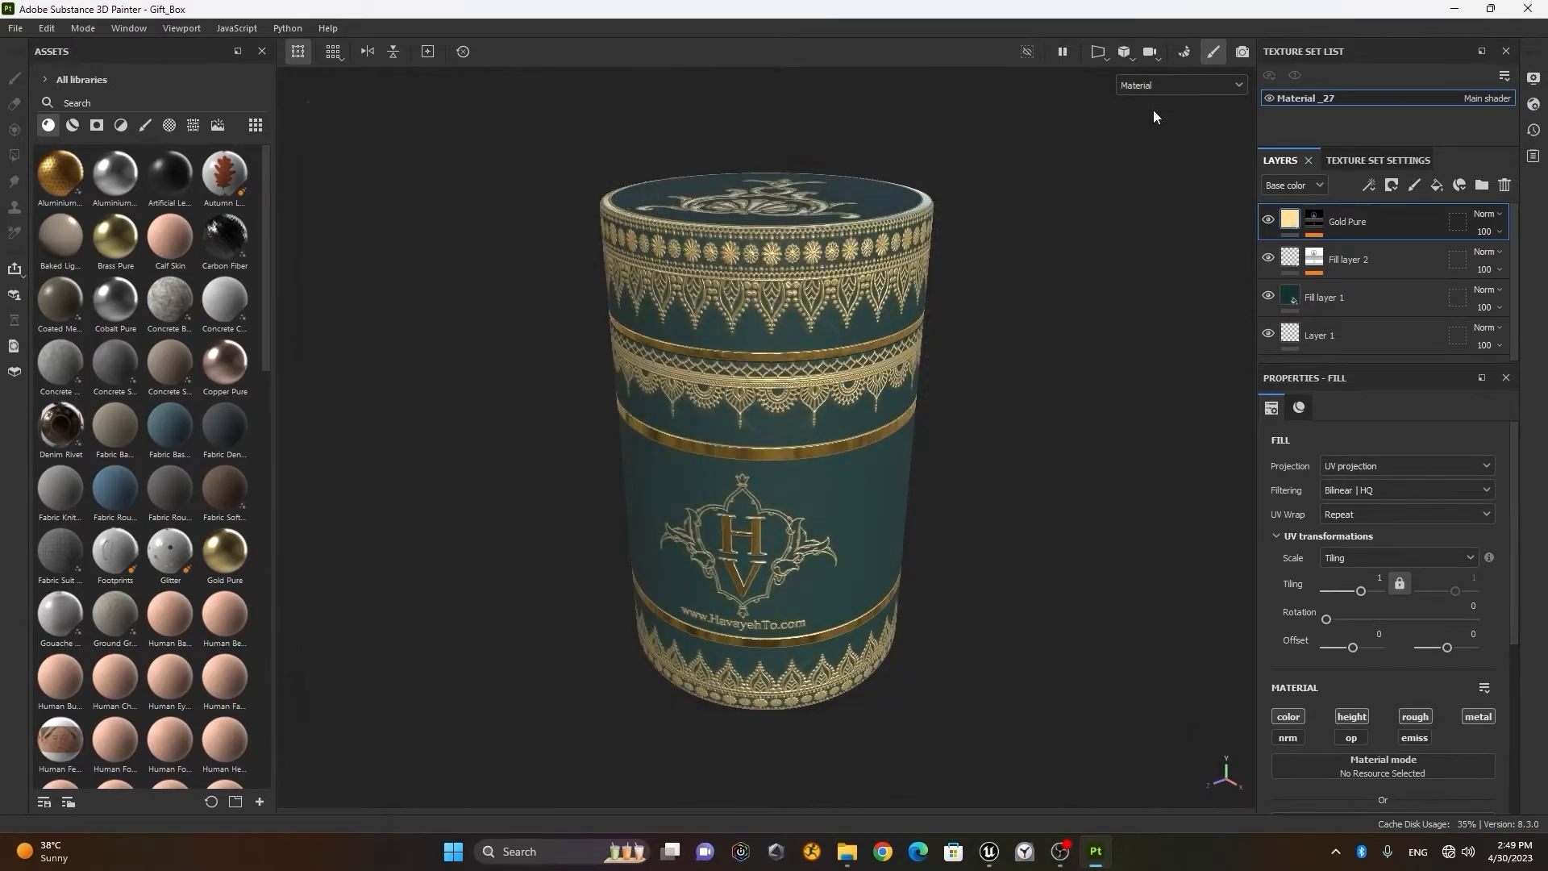
{"action": "left_click_drag", "start_coordinate": [1002, 438], "coordinate": [1034, 465], "text": "alt"}
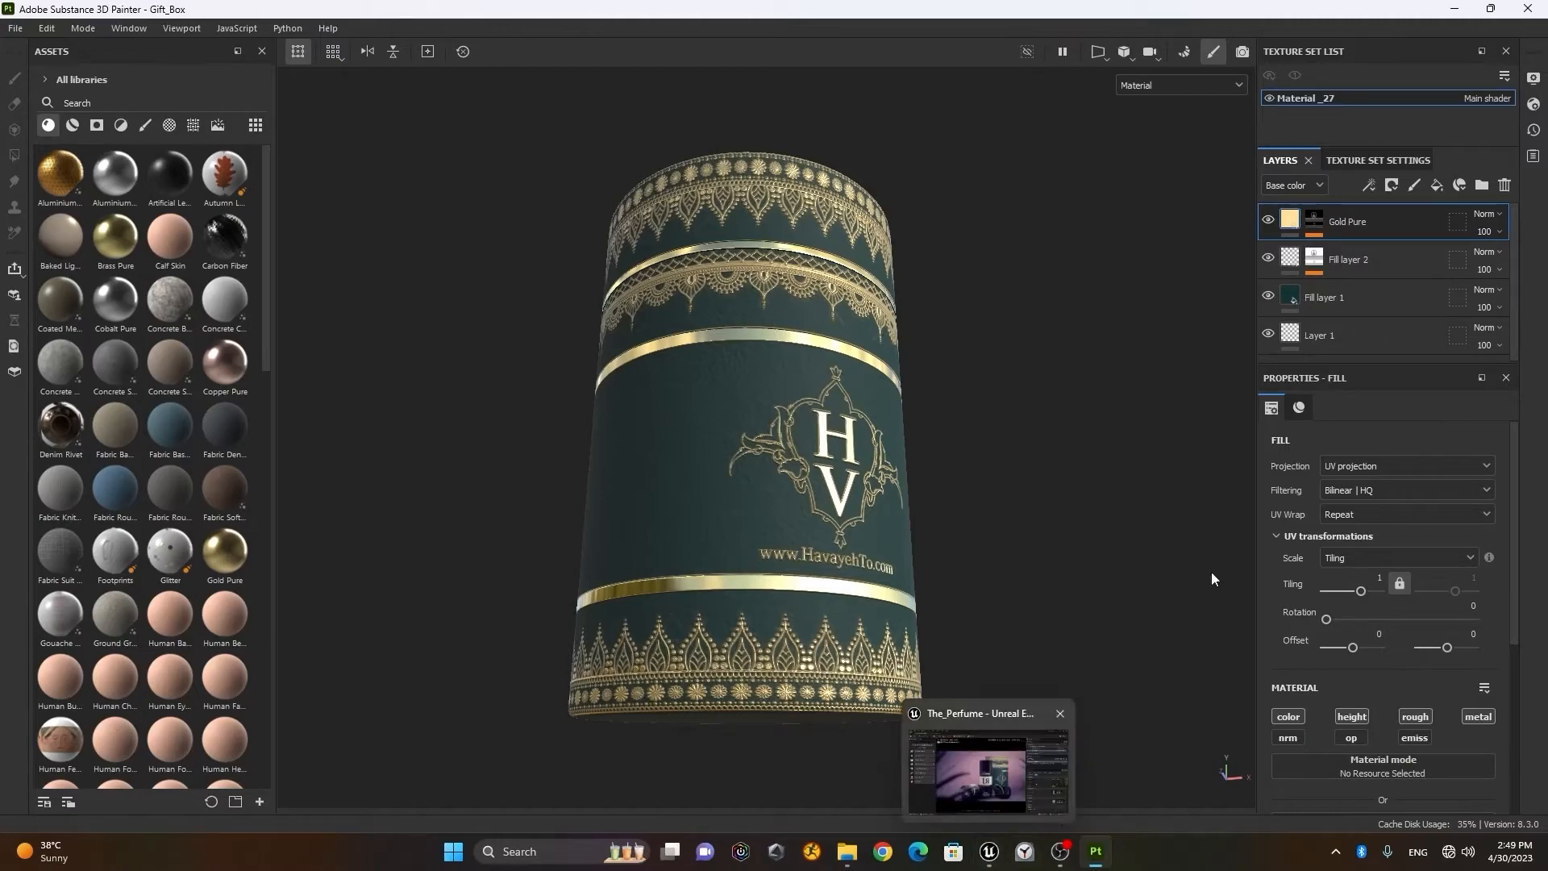
{"action": "left_click", "coordinate": [1455, 10]}
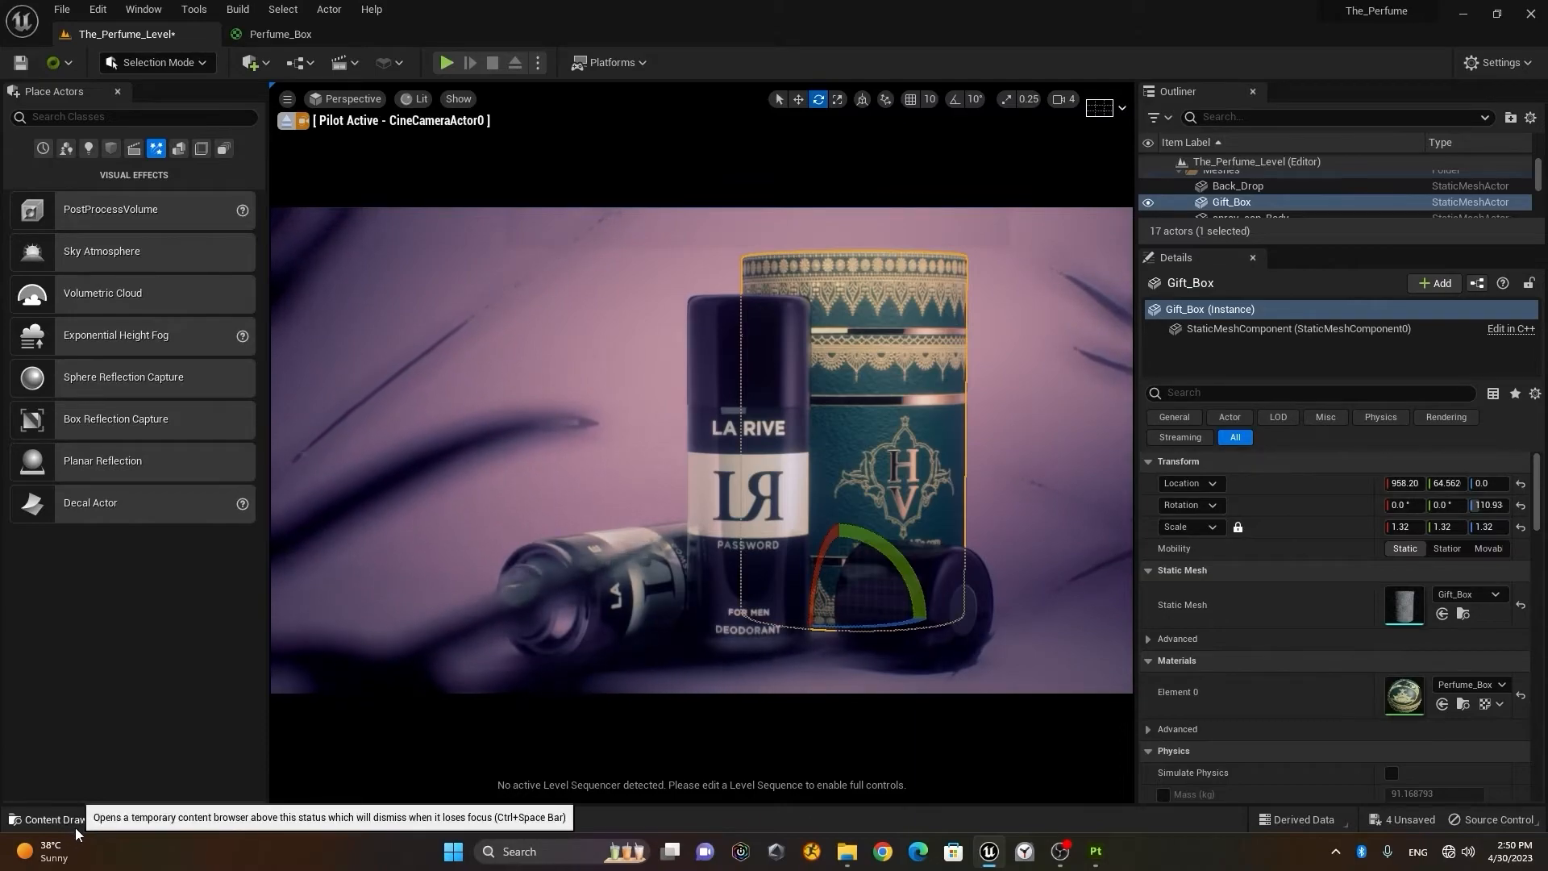
Step: Return to the Perfume_Box material graph and select the OcclusionRoughnessMetallic texture sample
{"action": "left_click", "coordinate": [280, 34]}
{"action": "left_click", "coordinate": [1077, 409]}
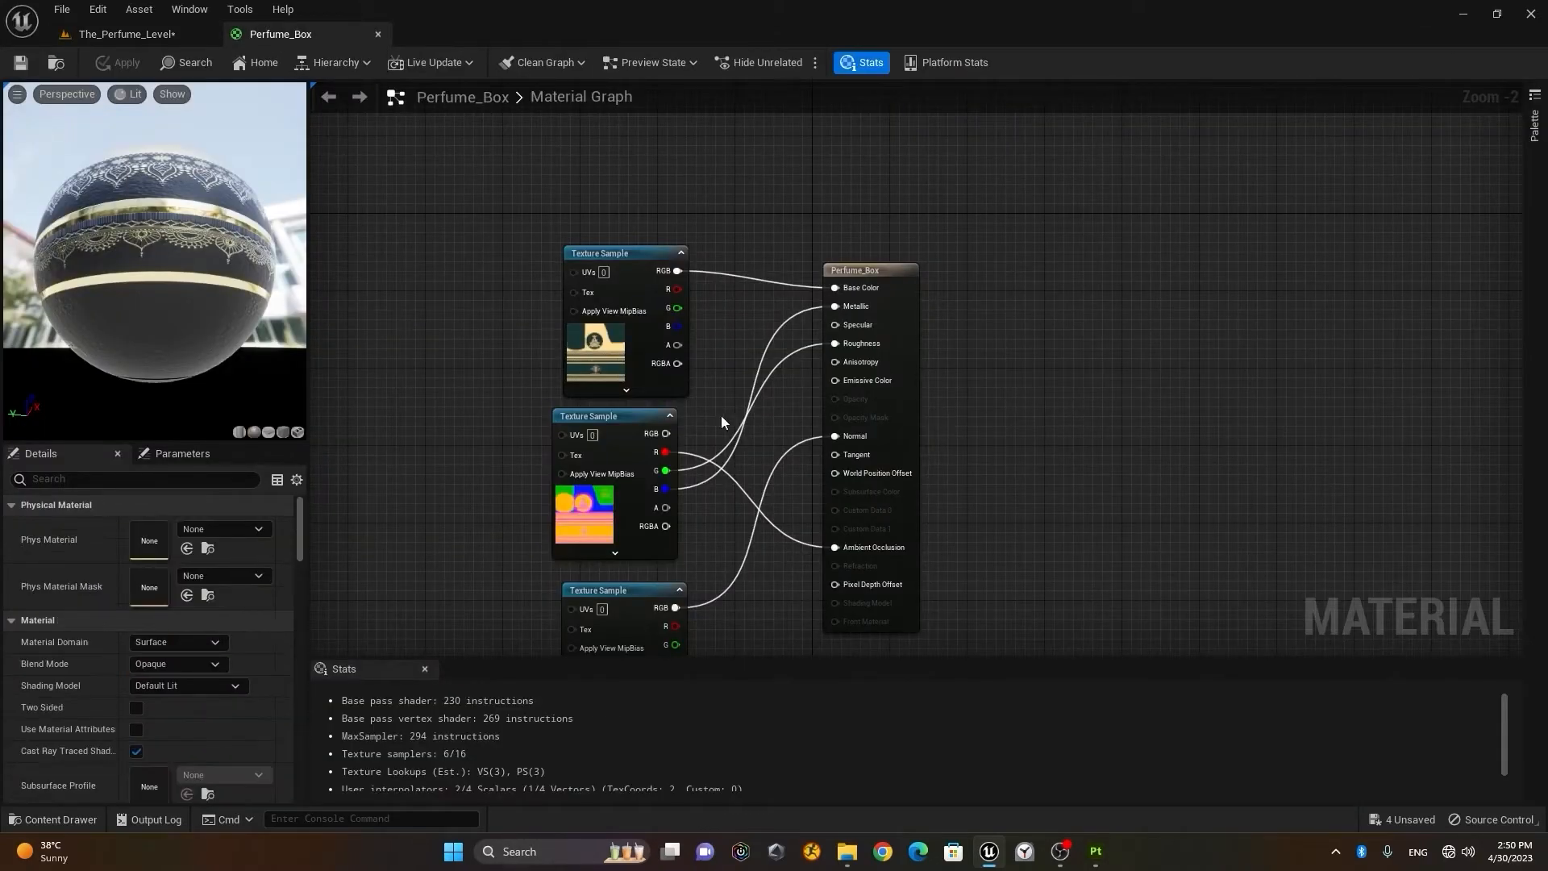
{"action": "scroll", "coordinate": [625, 450], "scroll_direction": "up", "scroll_amount": 2}
{"action": "left_click", "coordinate": [606, 410]}
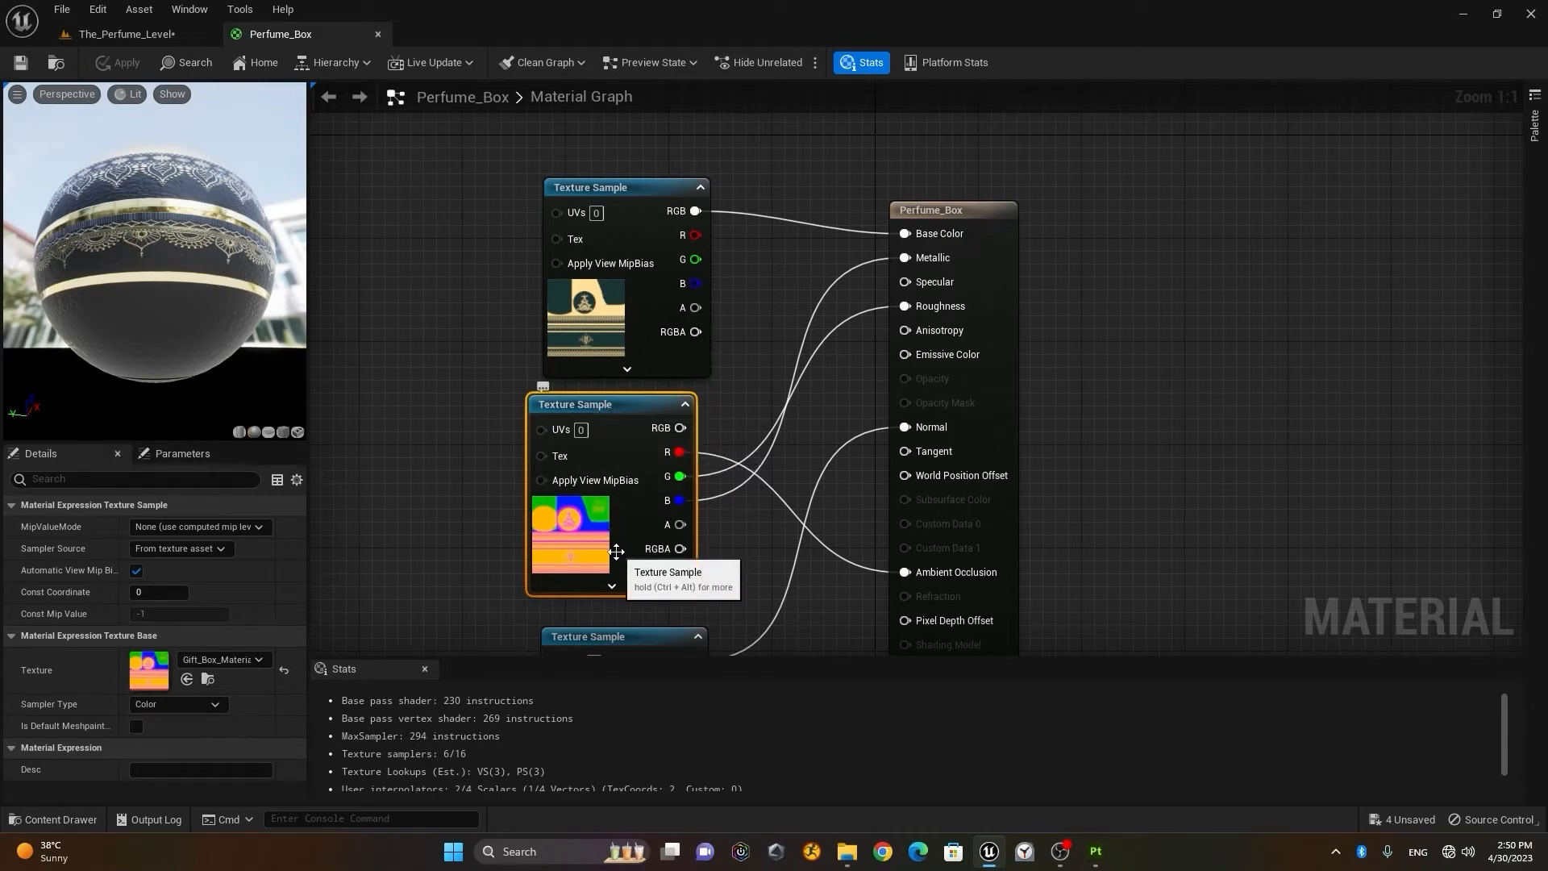
Step: Open the gift box OcclusionRoughnessMetallic texture from the Perfume_Box folder, disable its sRGB option and save it
{"action": "left_click", "coordinate": [81, 816]}
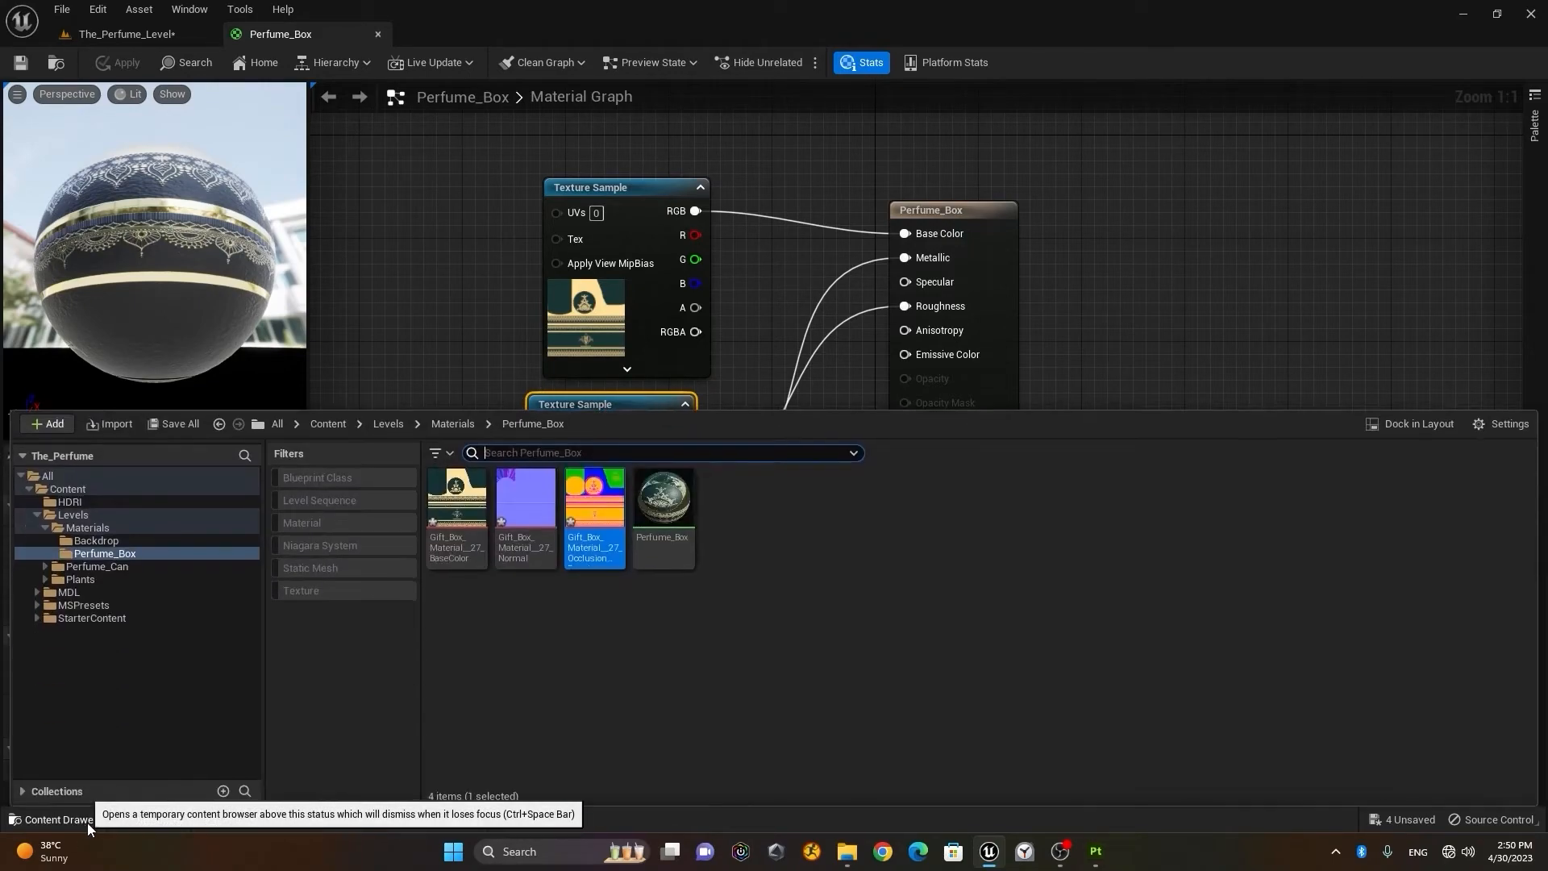
{"action": "double_click", "coordinate": [589, 513]}
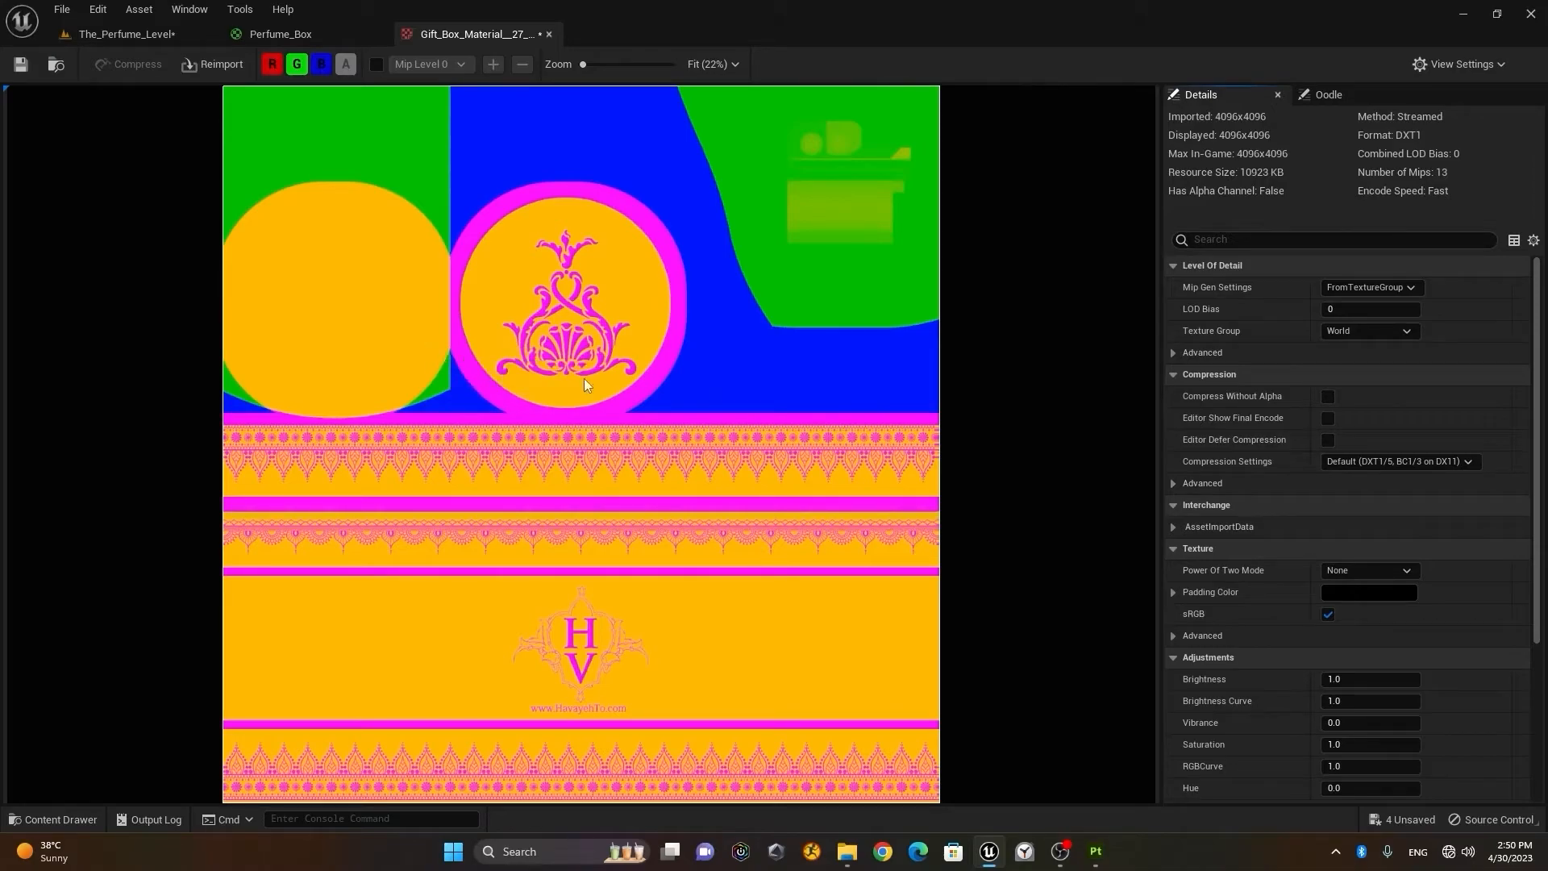
{"action": "left_click", "coordinate": [1329, 615]}
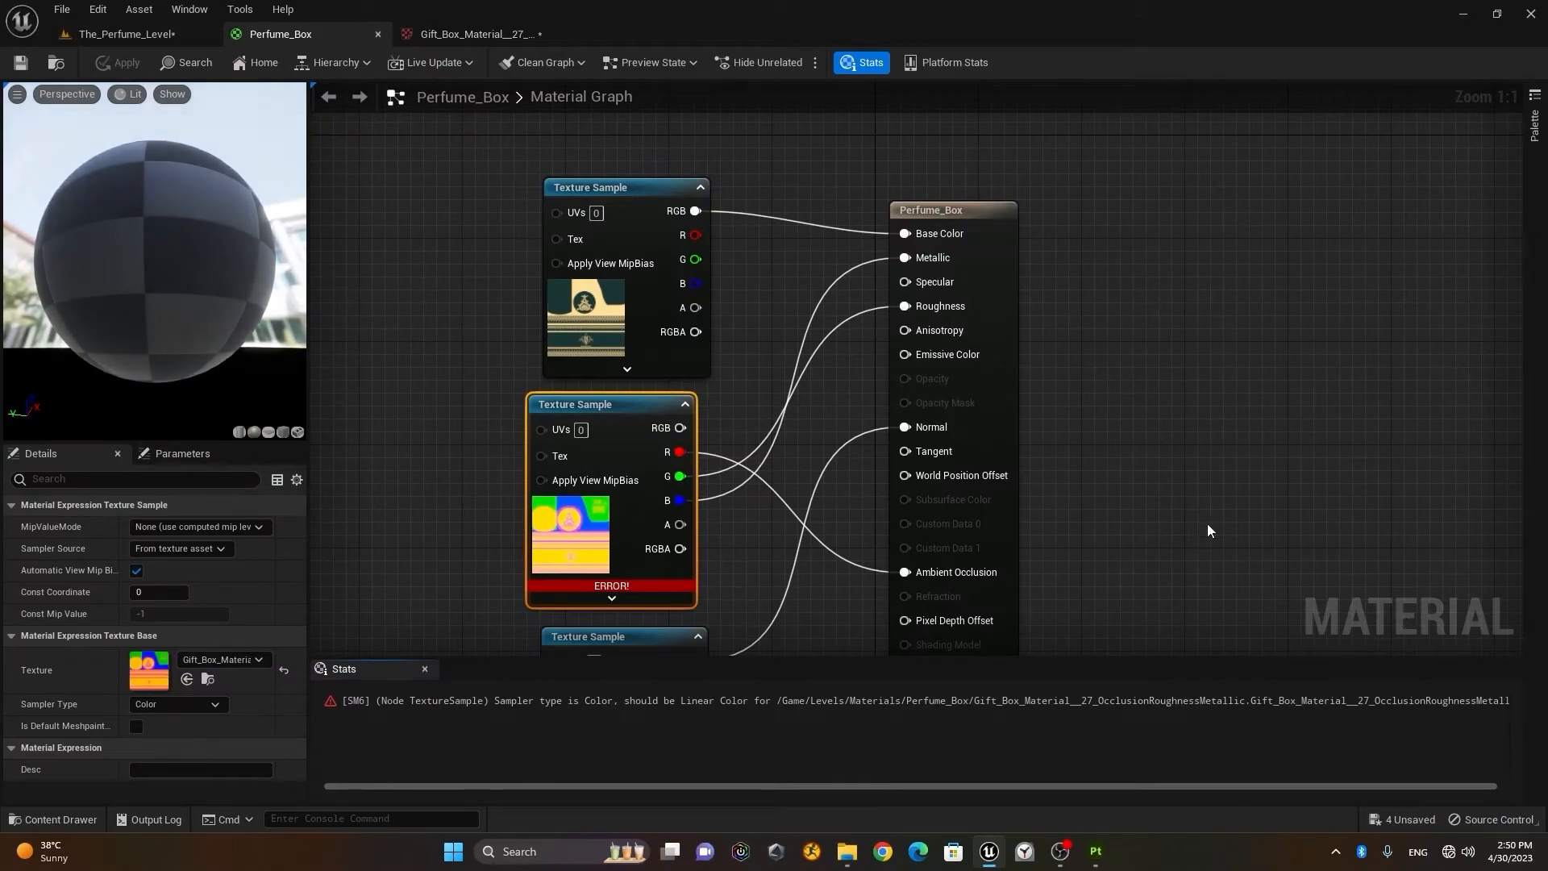
{"action": "left_click", "coordinate": [476, 34]}
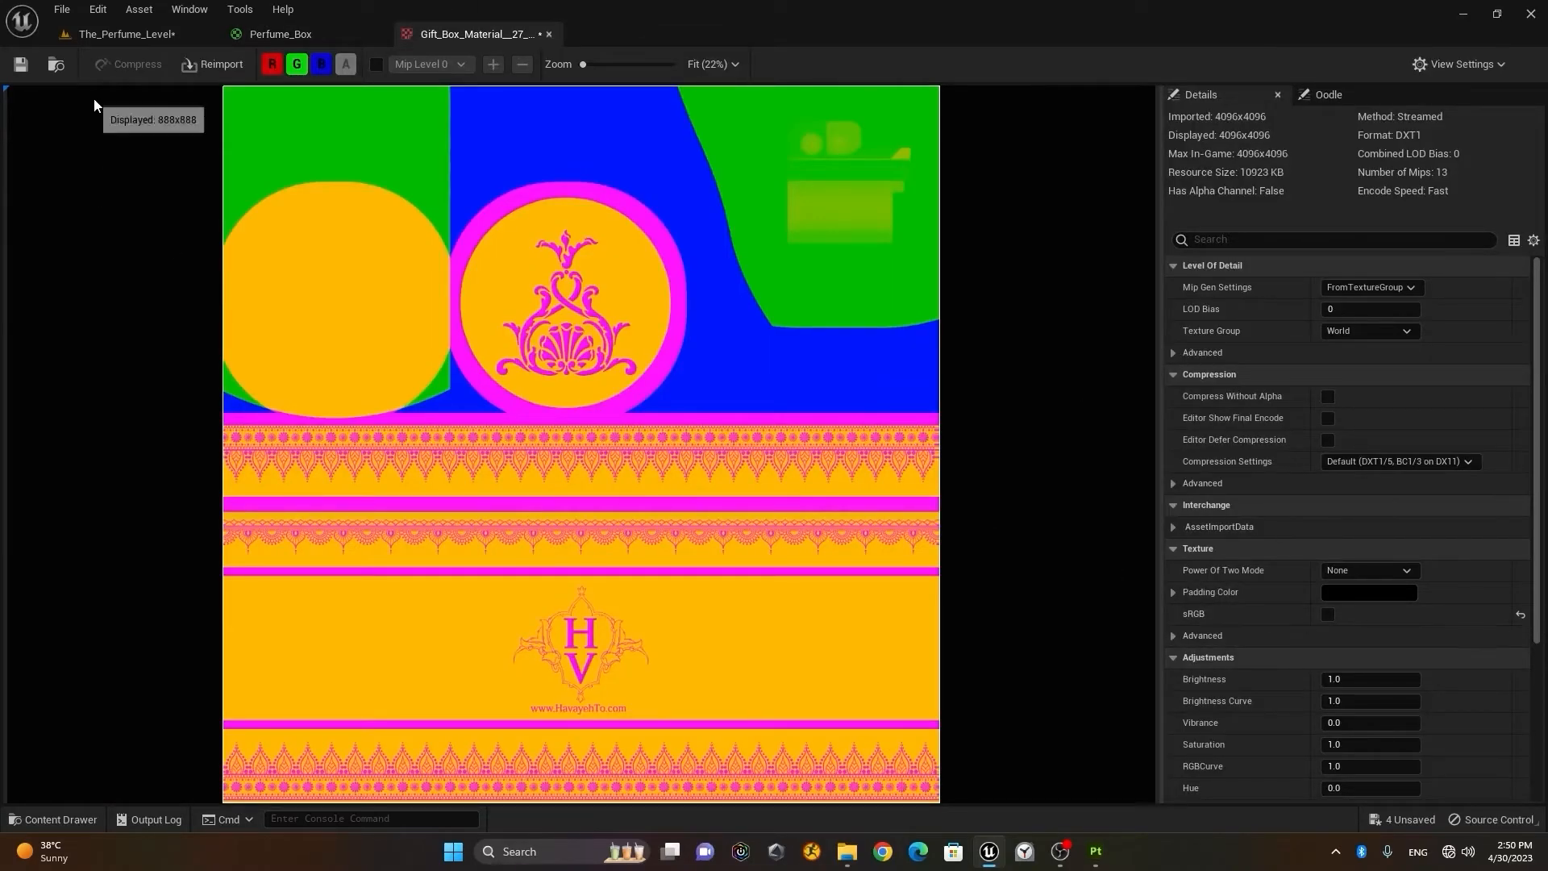
{"action": "left_click", "coordinate": [21, 64]}
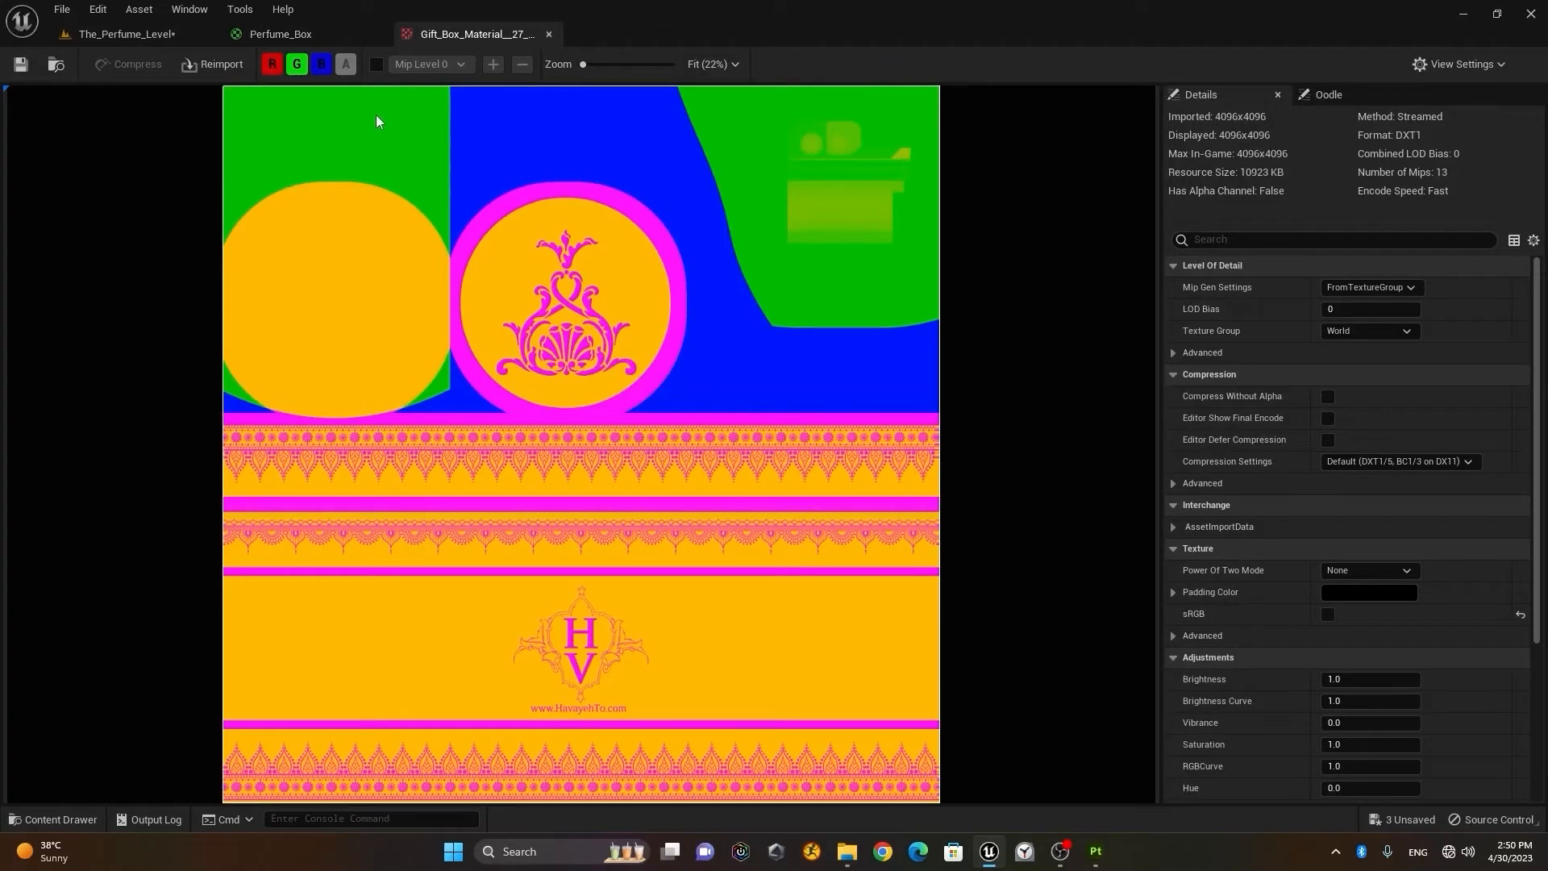
Step: Set the OcclusionRoughnessMetallic sample's Sampler Type to Linear Color, apply the Perfume_Box material and return to The_Perfume_Level
{"action": "left_click", "coordinate": [288, 36]}
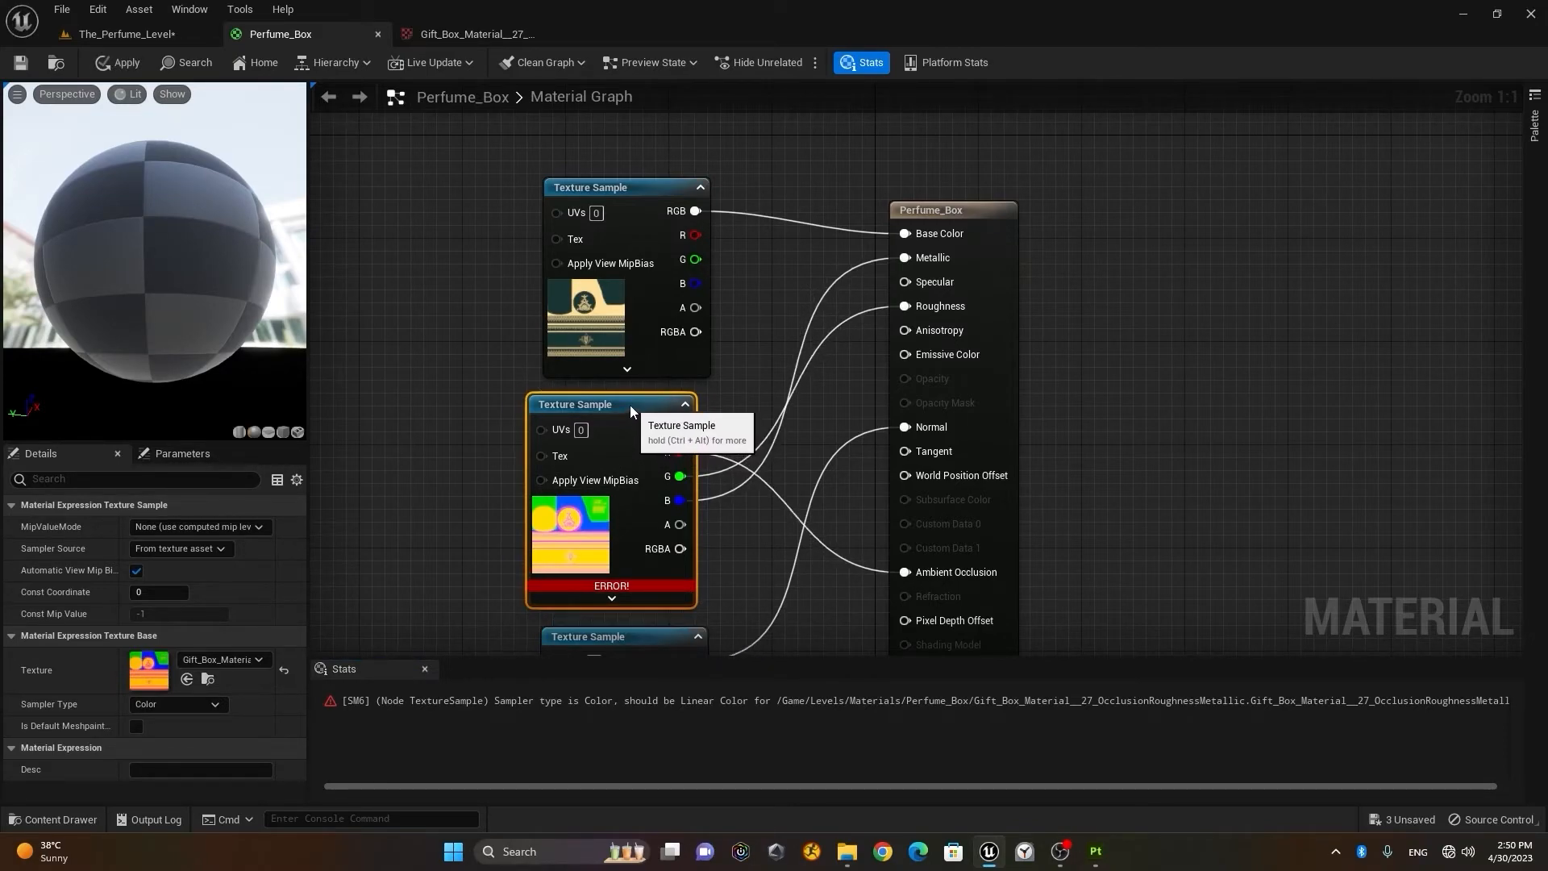
{"action": "left_click", "coordinate": [159, 708]}
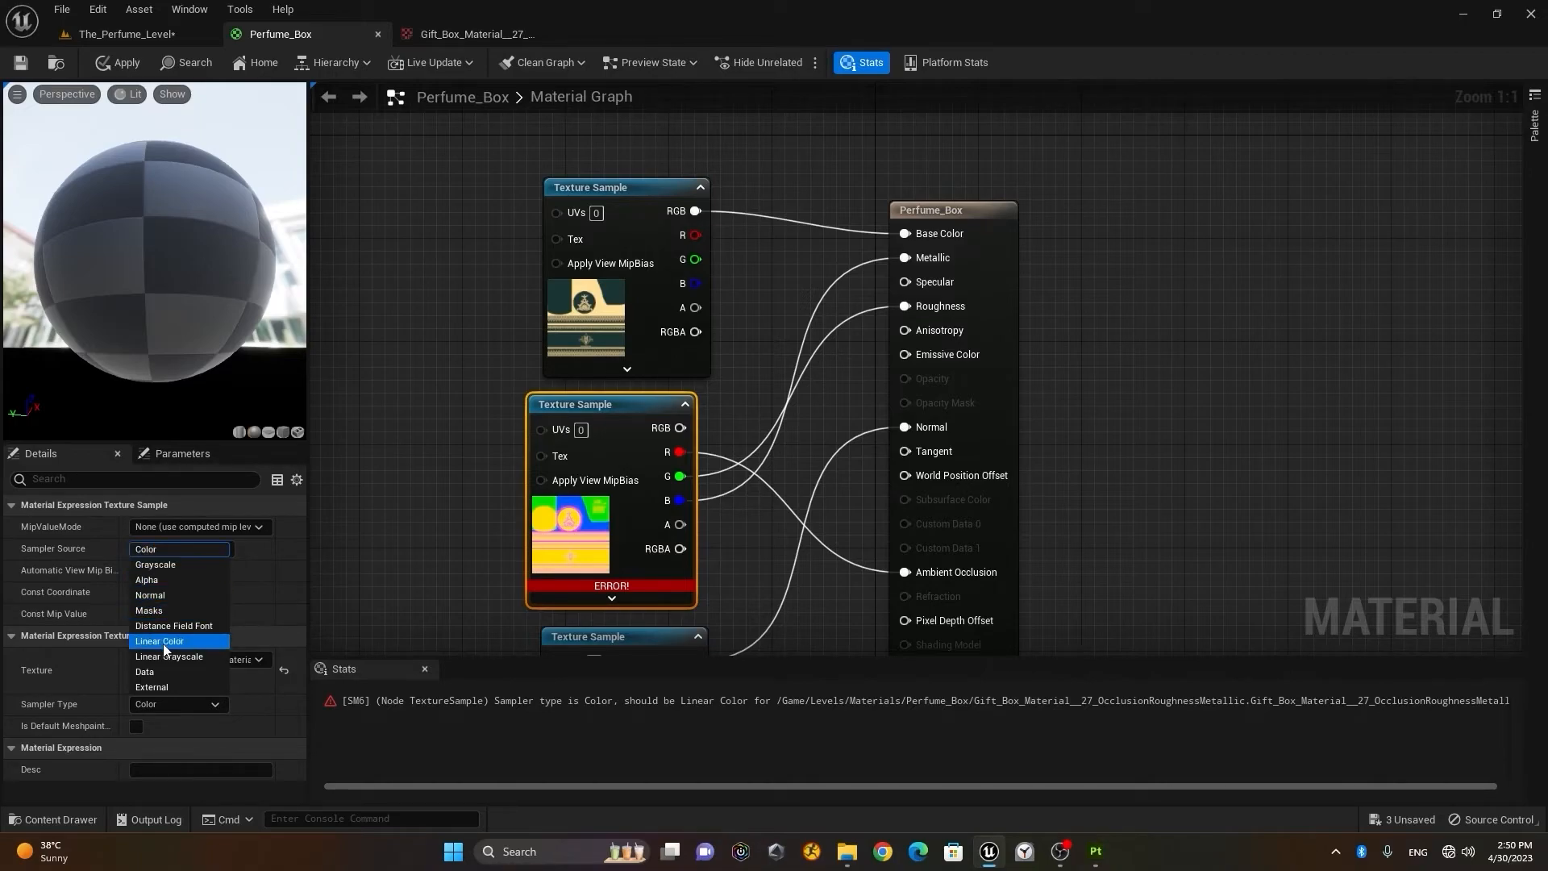
{"action": "left_click", "coordinate": [164, 643]}
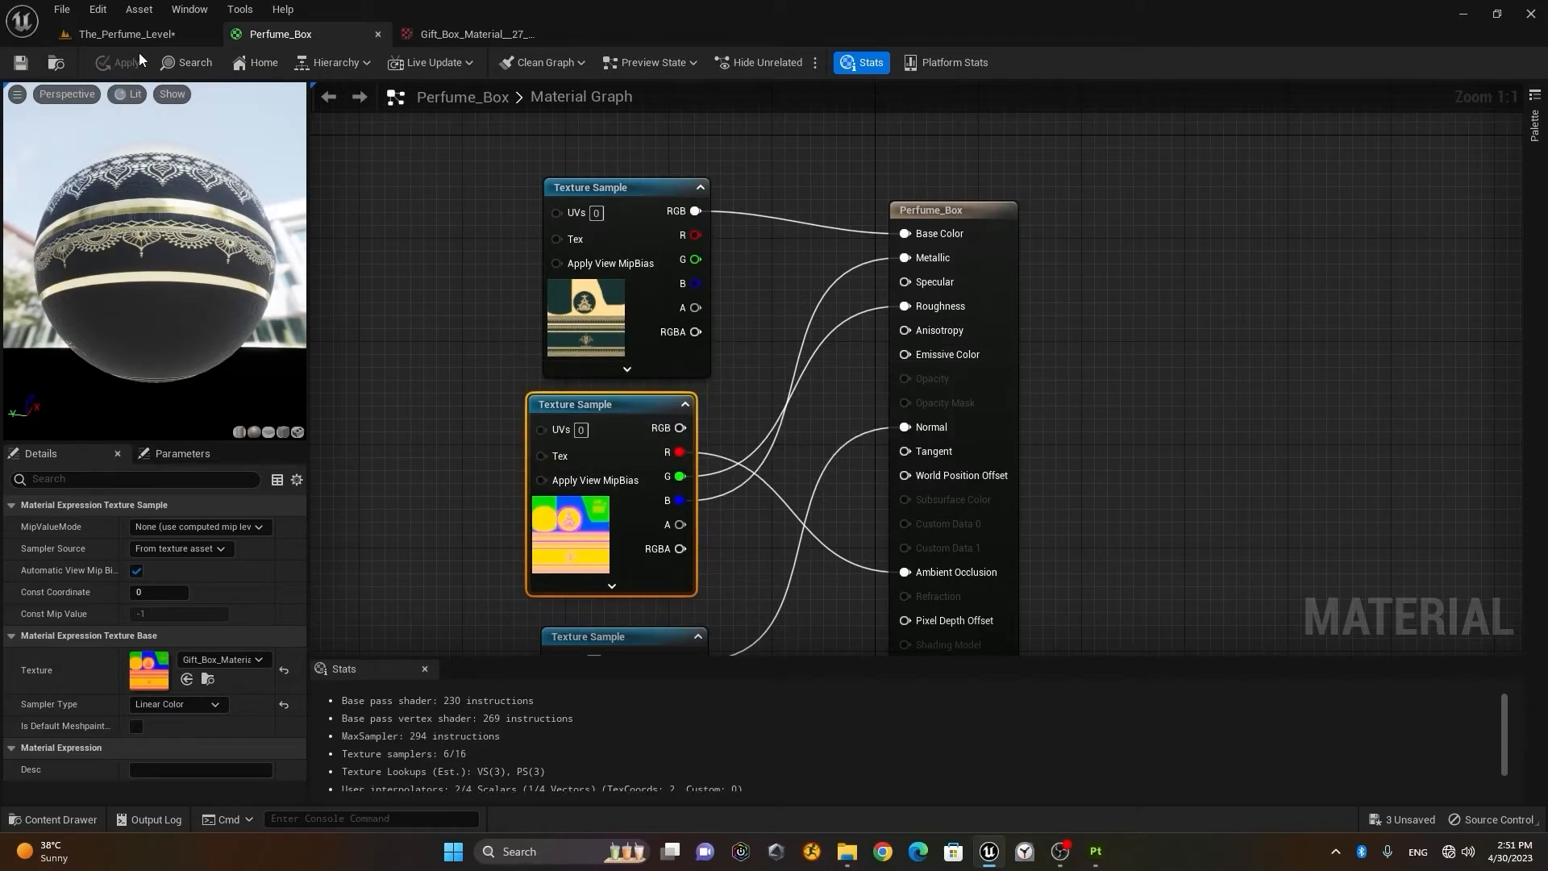
{"action": "left_click", "coordinate": [151, 34]}
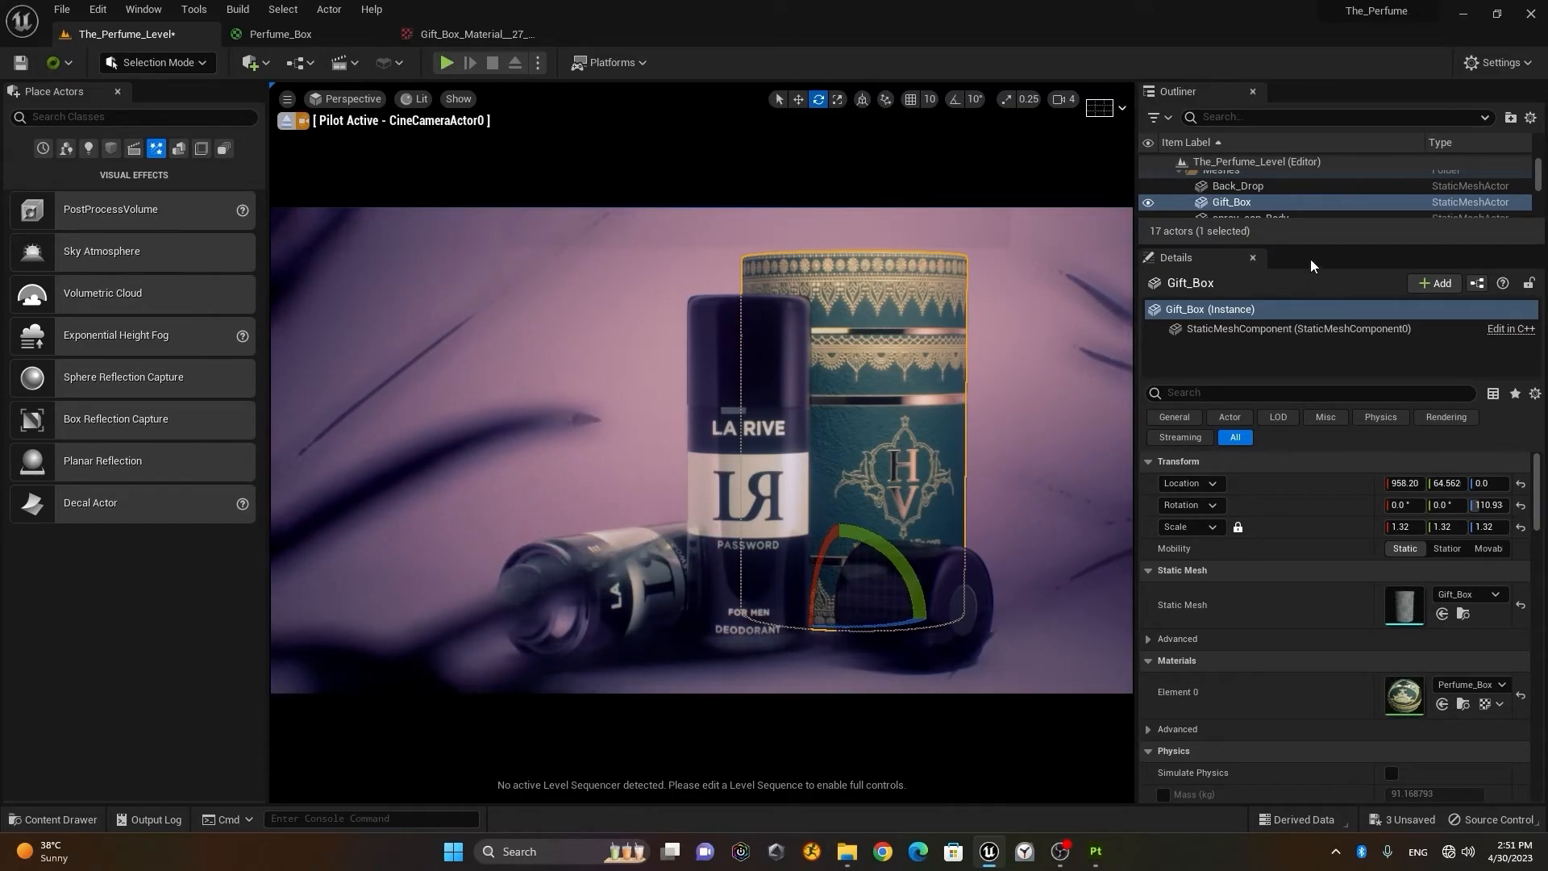
Step: Enlarge the Outliner, collapse the Meshes folder and clear the actor selection
{"action": "left_click_drag", "start_coordinate": [1320, 245], "coordinate": [1326, 419]}
{"action": "scroll", "coordinate": [1280, 278], "scroll_direction": "up", "scroll_amount": 1}
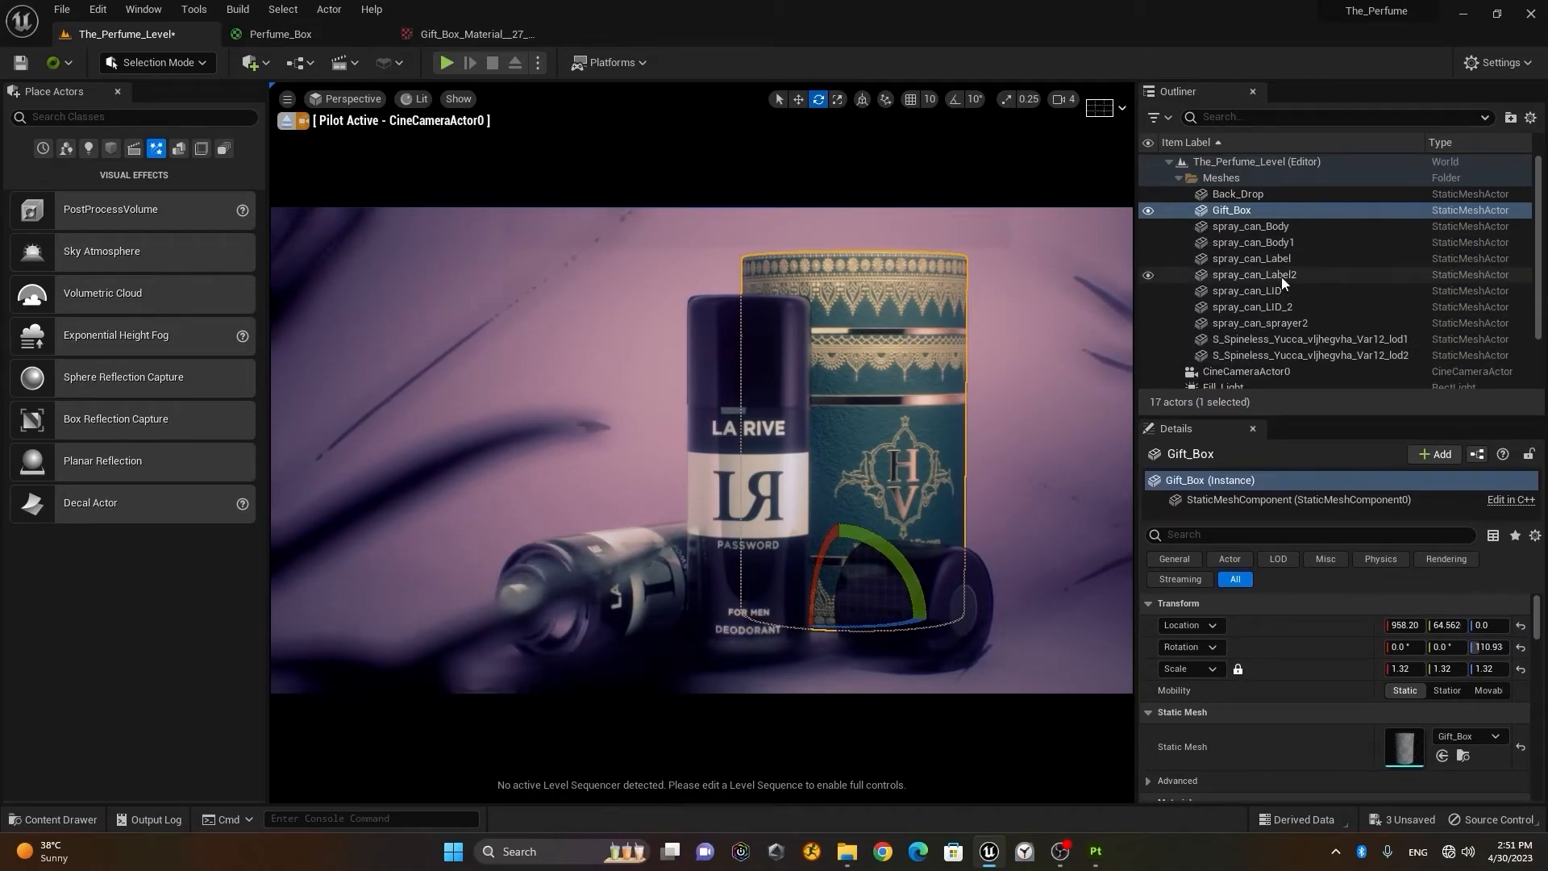
{"action": "left_click", "coordinate": [1179, 178]}
{"action": "left_click", "coordinate": [1256, 351]}
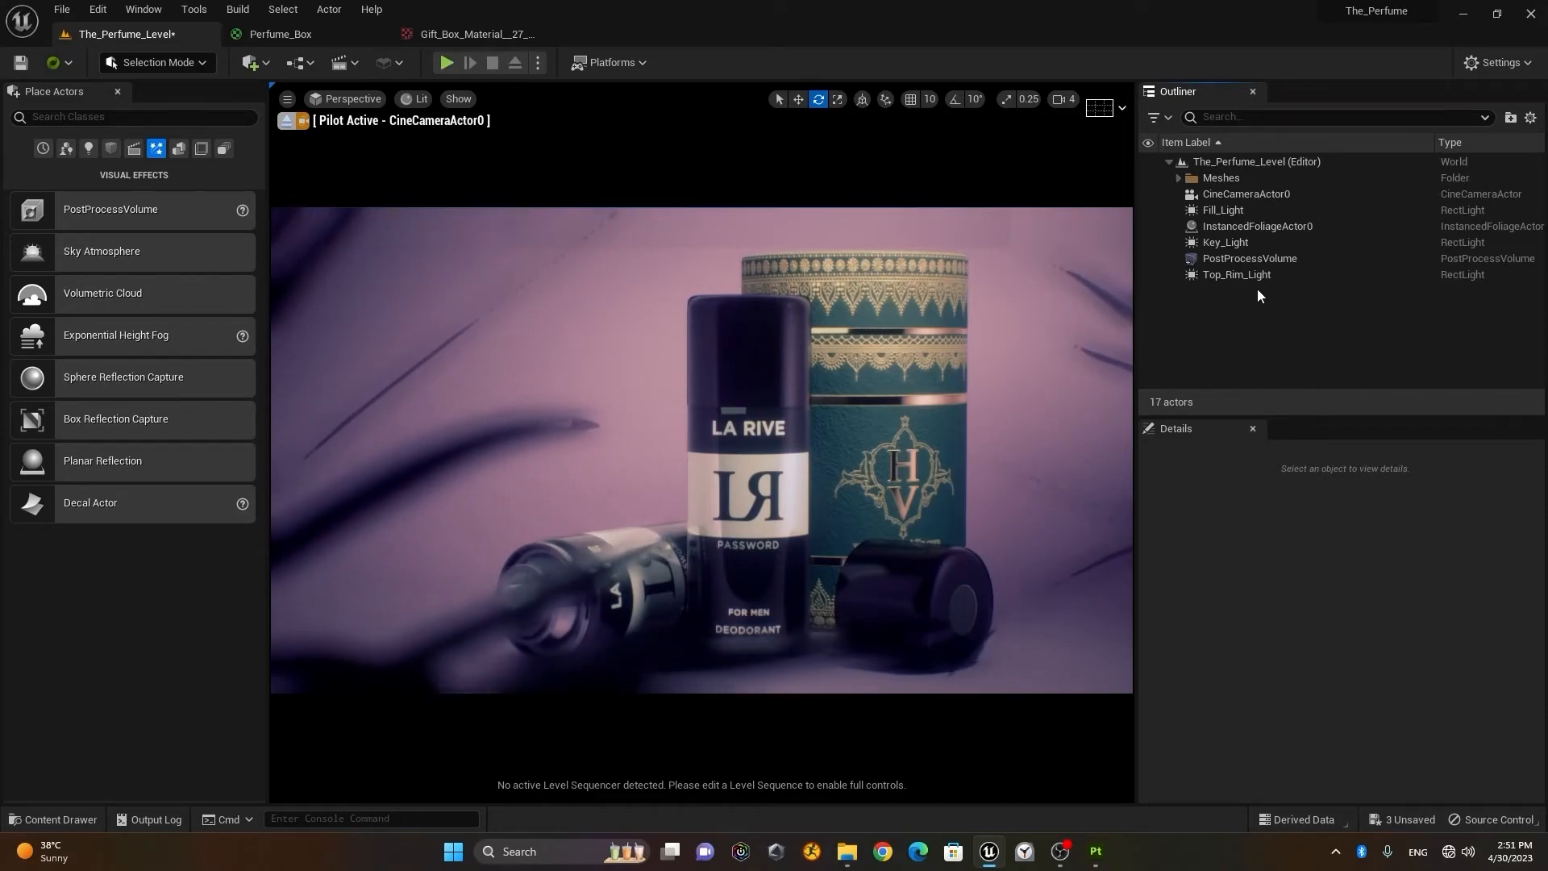
Step: Review the settings of Key_Light, Top_Rim_Light, Fill_Light and the PostProcessVolume, and clear the selection
{"action": "left_click", "coordinate": [1257, 241]}
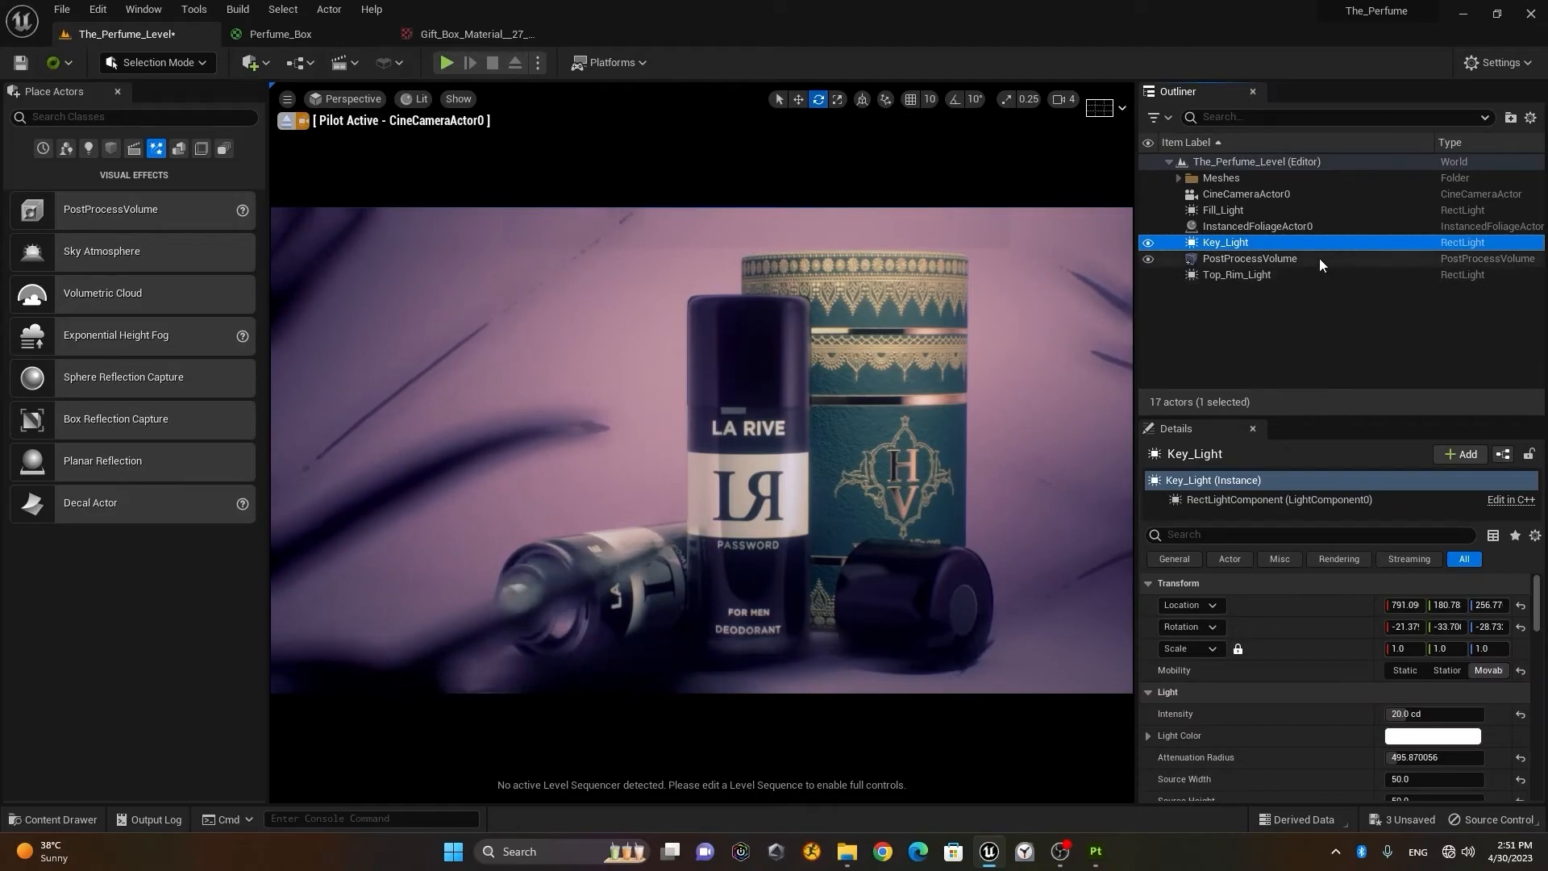
{"action": "left_click", "coordinate": [1279, 275]}
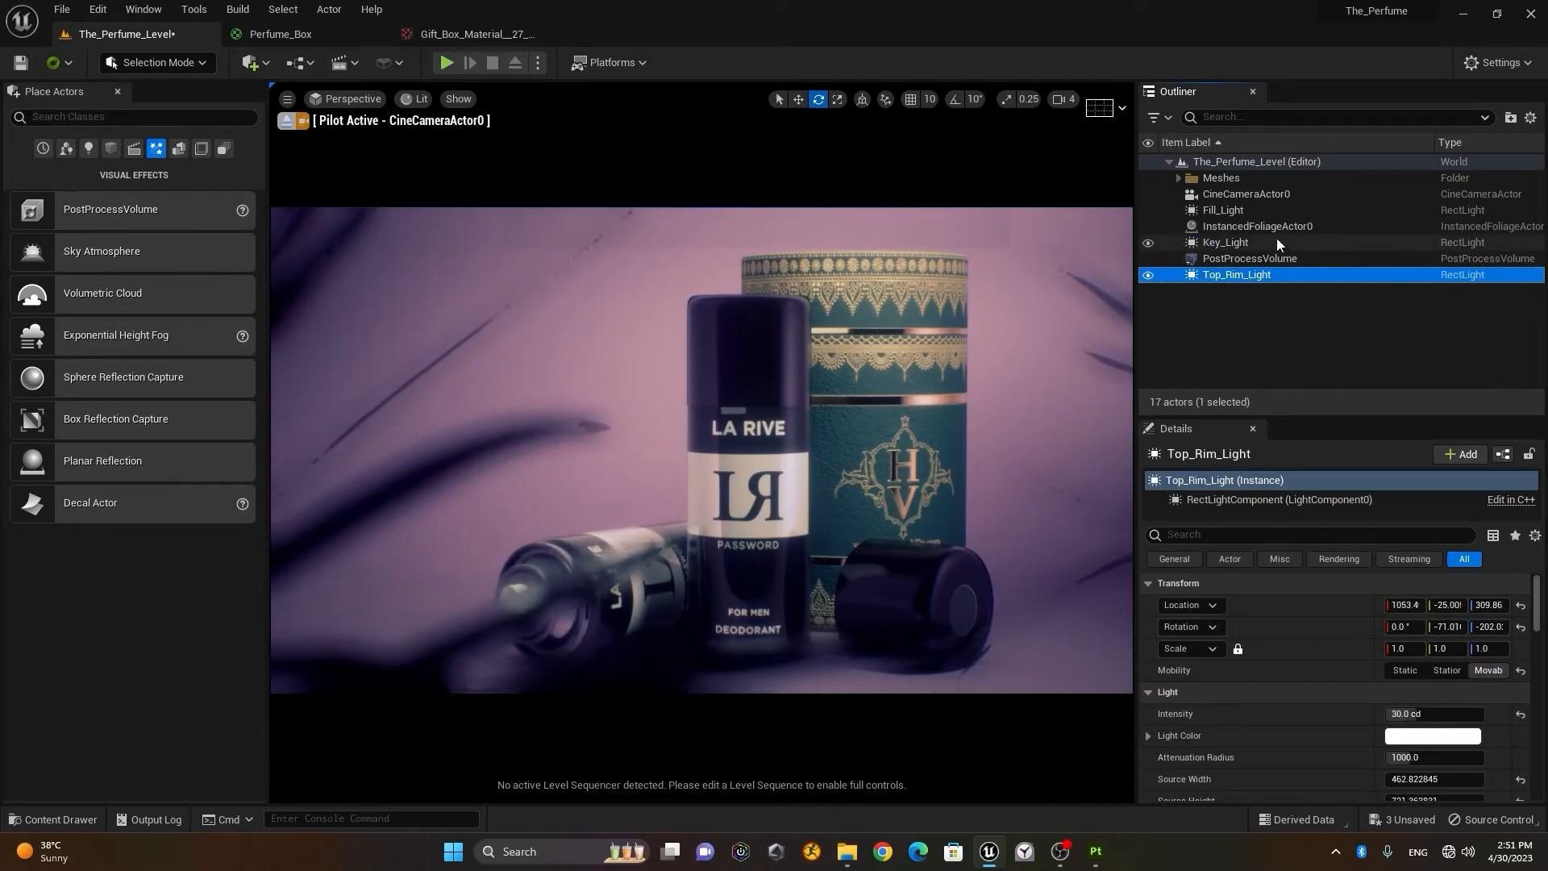
{"action": "left_click", "coordinate": [1268, 209]}
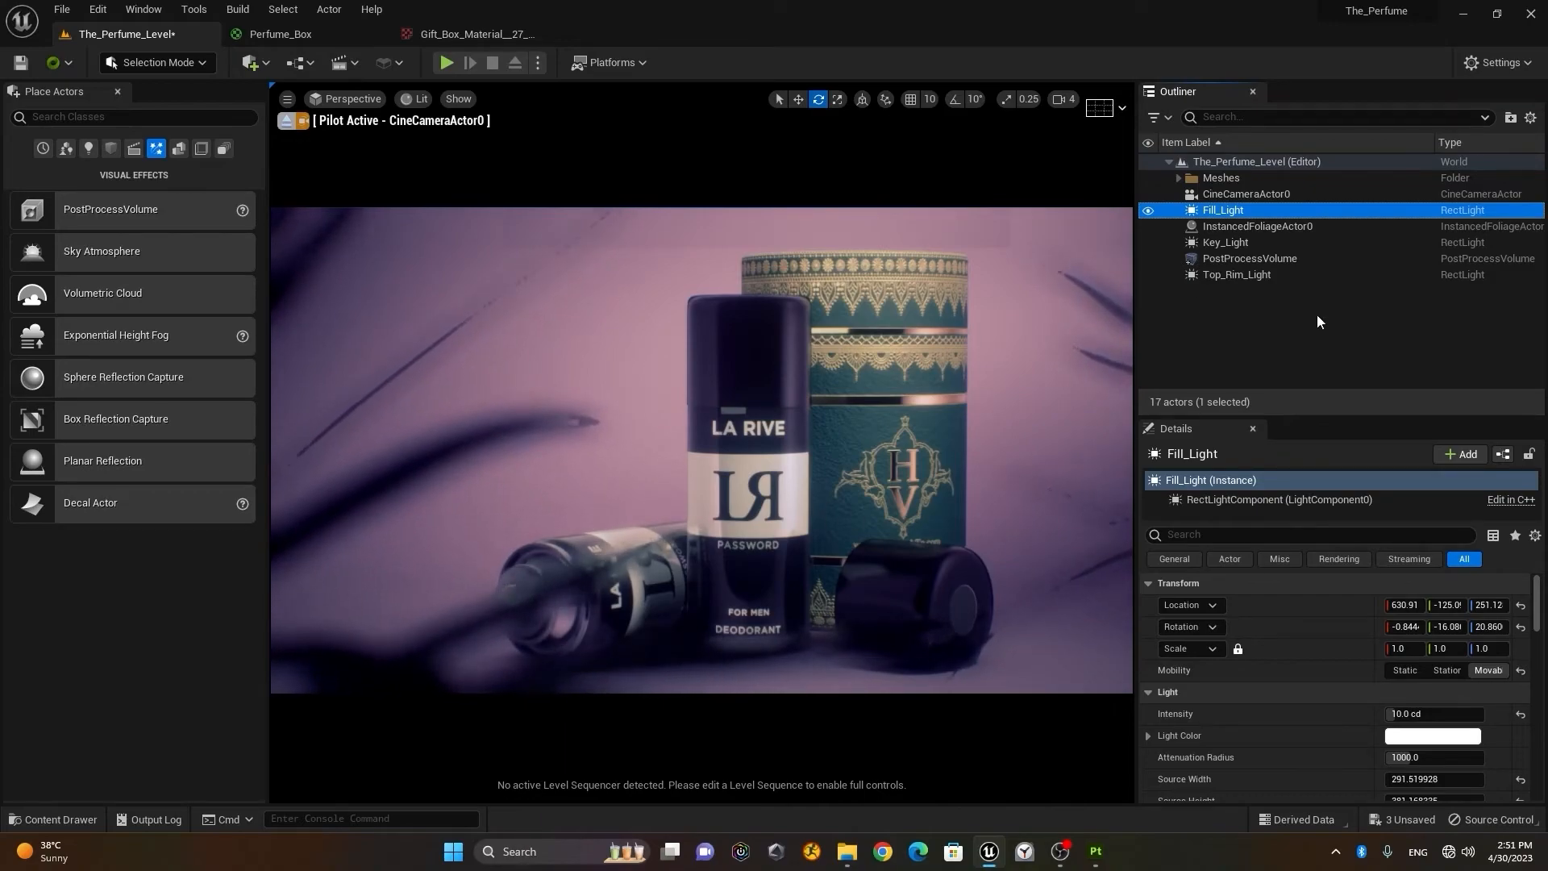
{"action": "left_click", "coordinate": [1298, 264]}
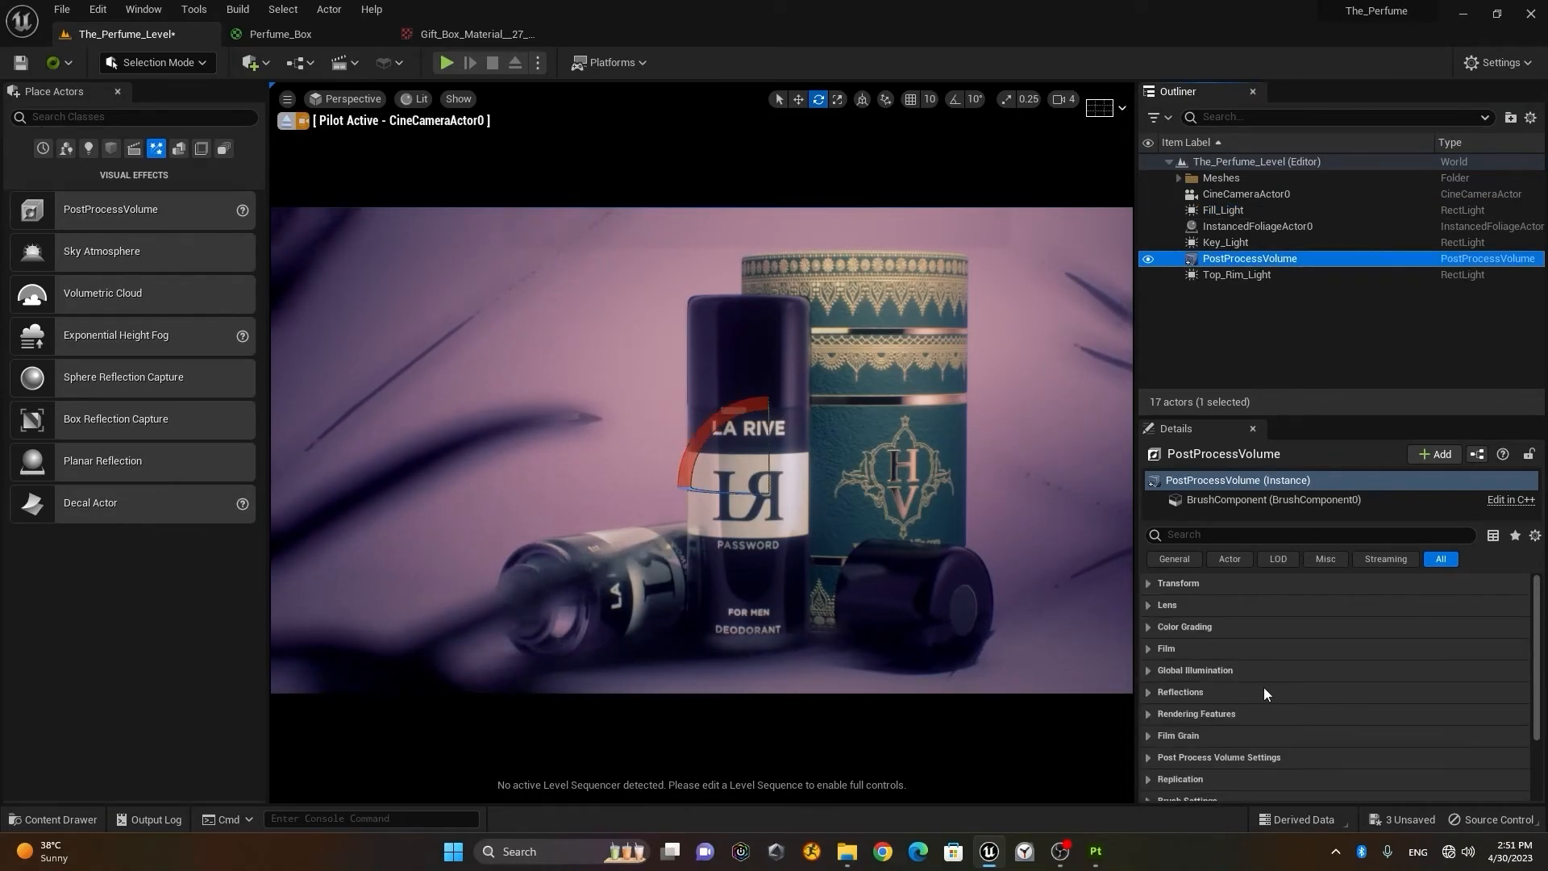
{"action": "left_click", "coordinate": [1336, 348]}
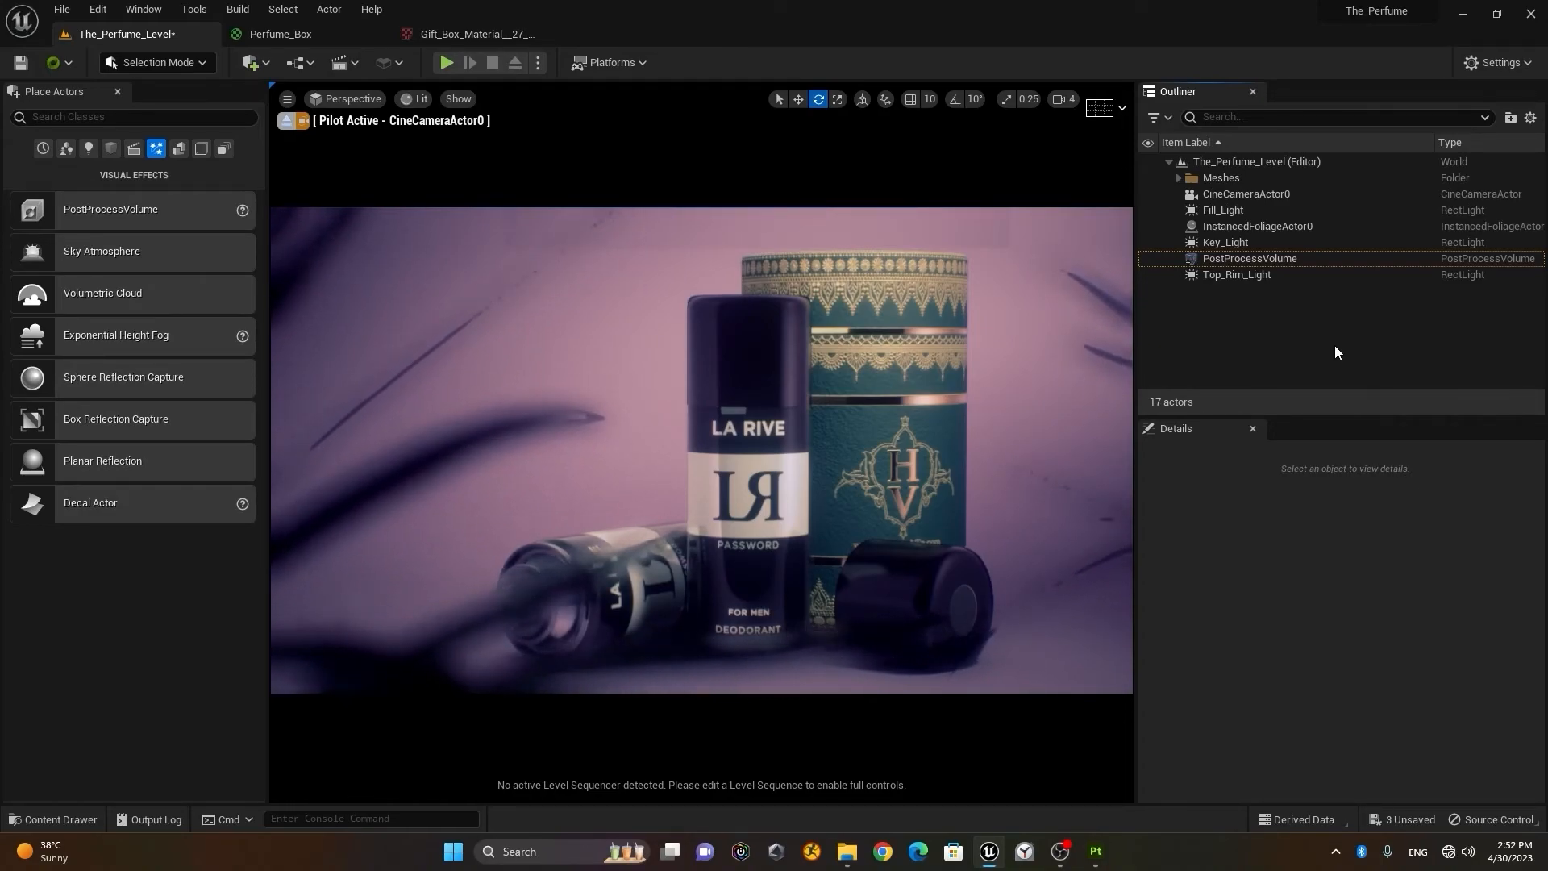
Step: Stop piloting CineCameraActor0 and examine the lit products and backdrop from several distances and angles
{"action": "left_click", "coordinate": [285, 123]}
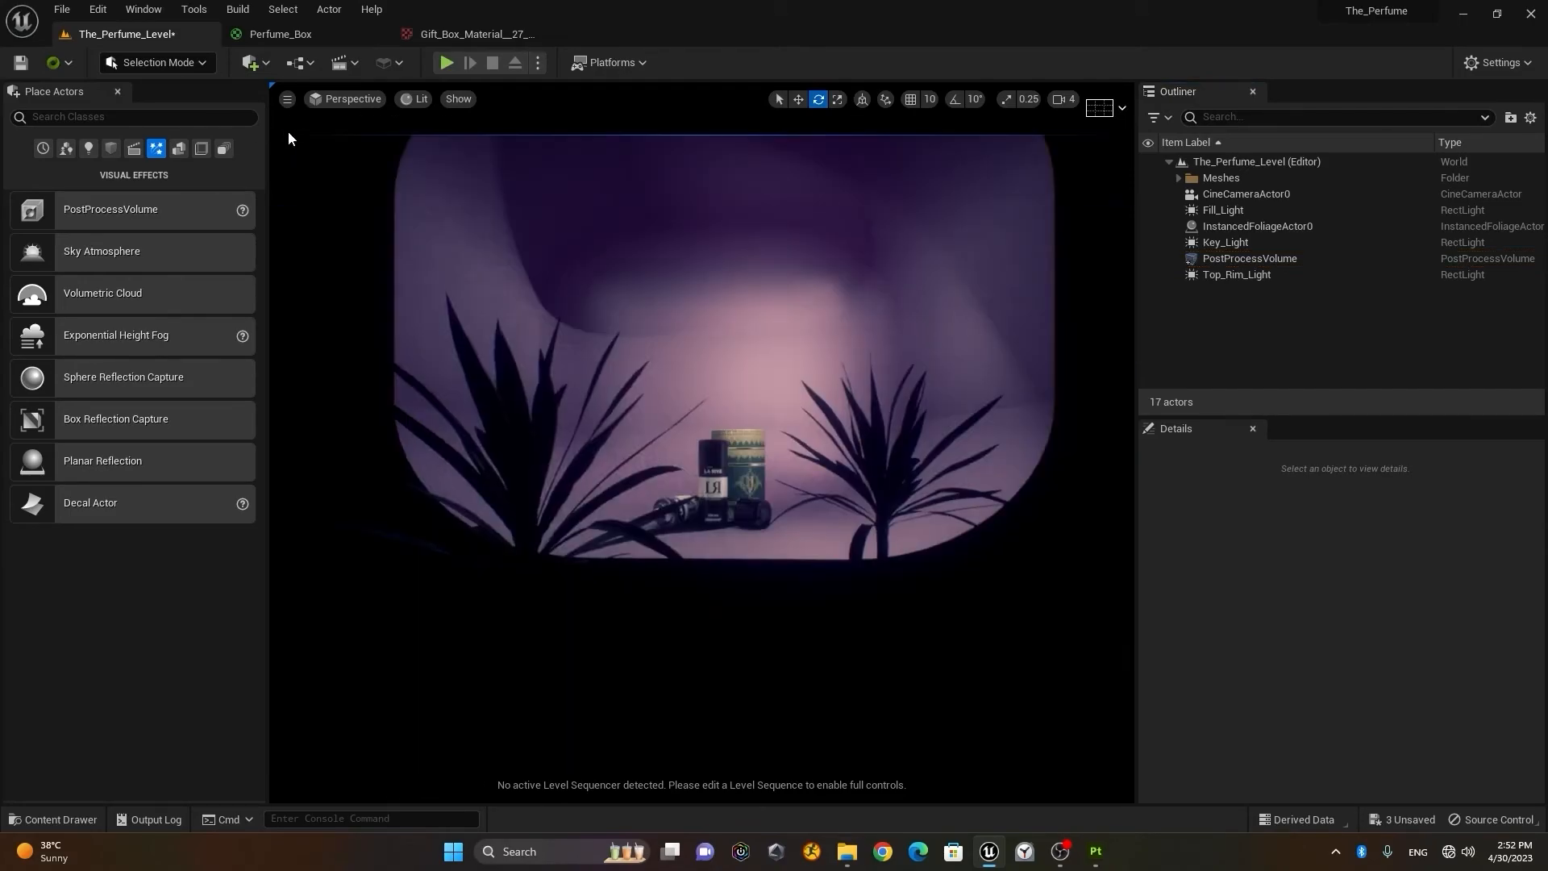
{"action": "scroll", "coordinate": [805, 414], "scroll_direction": "up", "scroll_amount": 3}
{"action": "scroll", "coordinate": [701, 452], "scroll_direction": "up", "scroll_amount": 5}
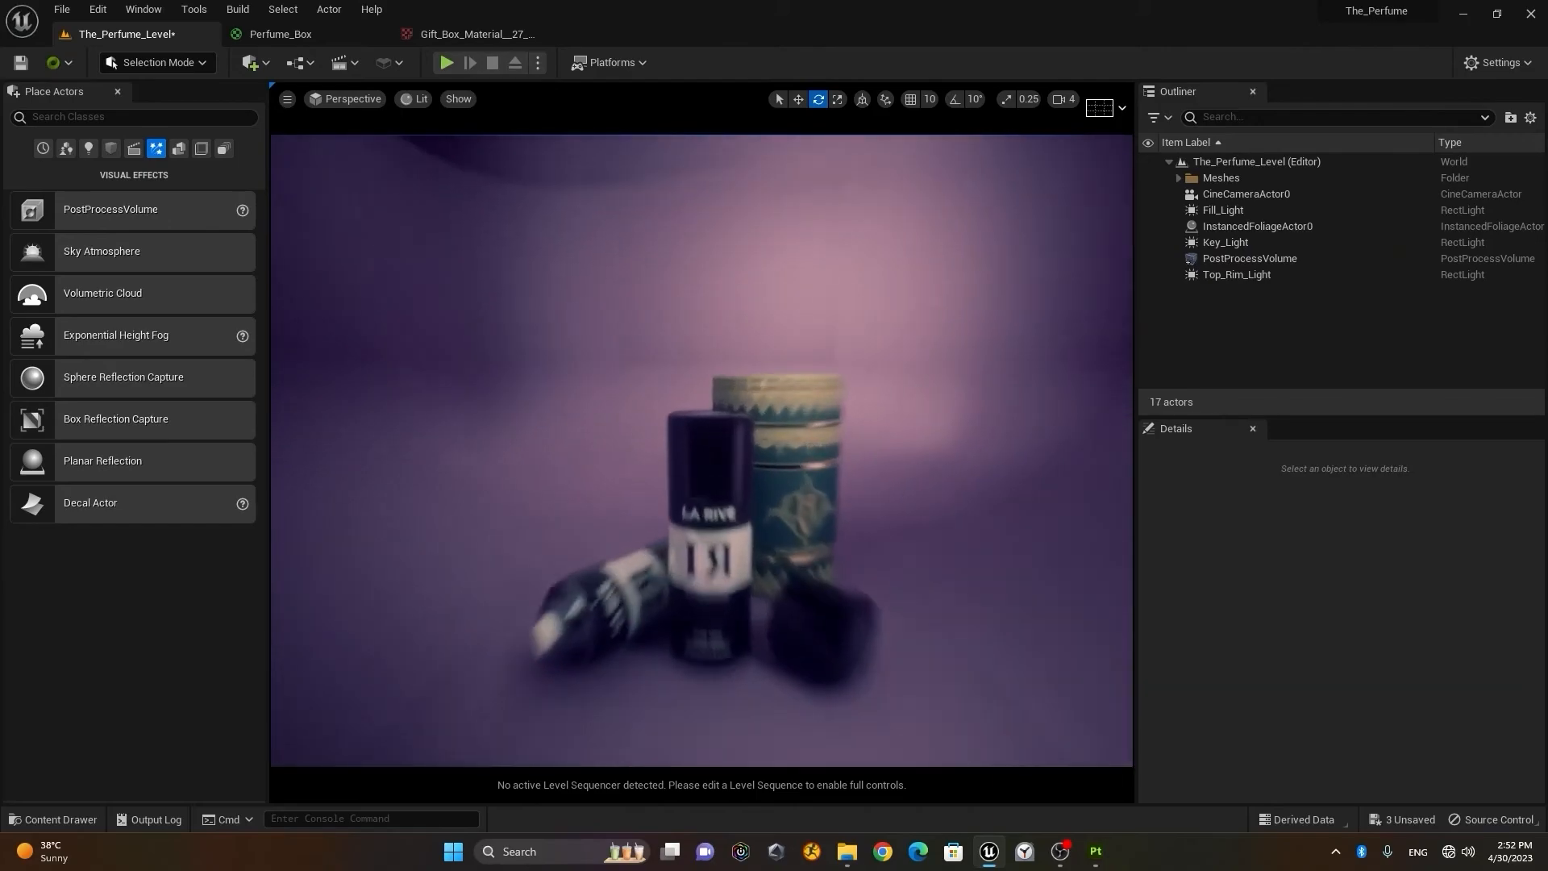
{"action": "scroll", "coordinate": [618, 439], "scroll_direction": "up", "scroll_amount": 4}
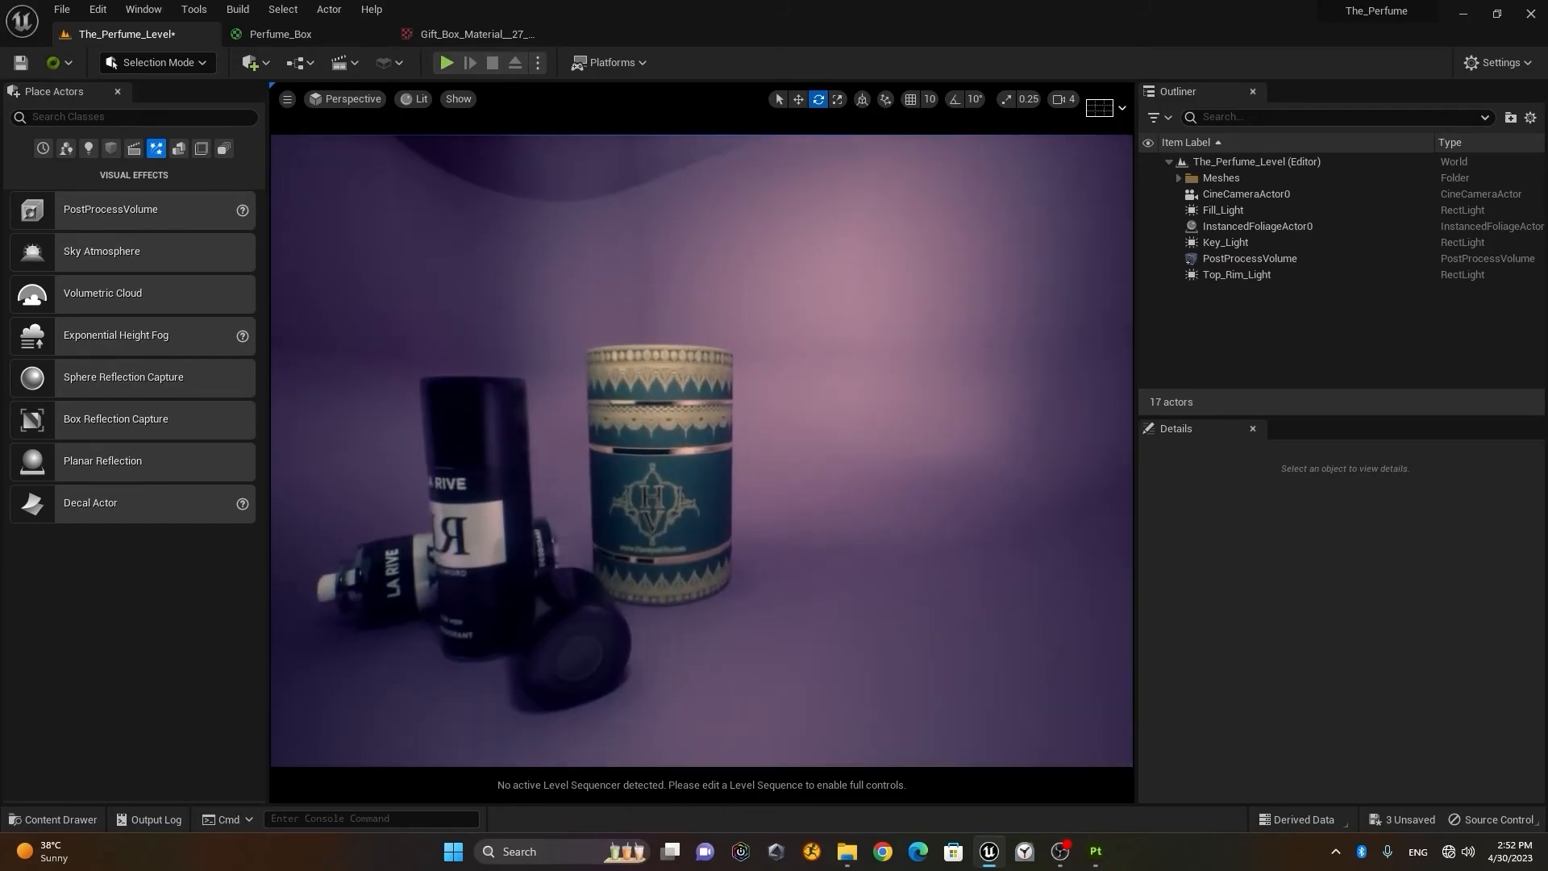
{"action": "scroll", "coordinate": [619, 439], "scroll_direction": "down", "scroll_amount": 5}
{"action": "scroll", "coordinate": [636, 427], "scroll_direction": "down", "scroll_amount": 5}
{"action": "mouse_move", "coordinate": [636, 427]}
{"action": "left_mouse_down", "text": "alt"}
{"action": "mouse_move", "coordinate": [736, 404]}
{"action": "mouse_move", "coordinate": [661, 412]}
{"action": "left_mouse_up", "text": "alt"}
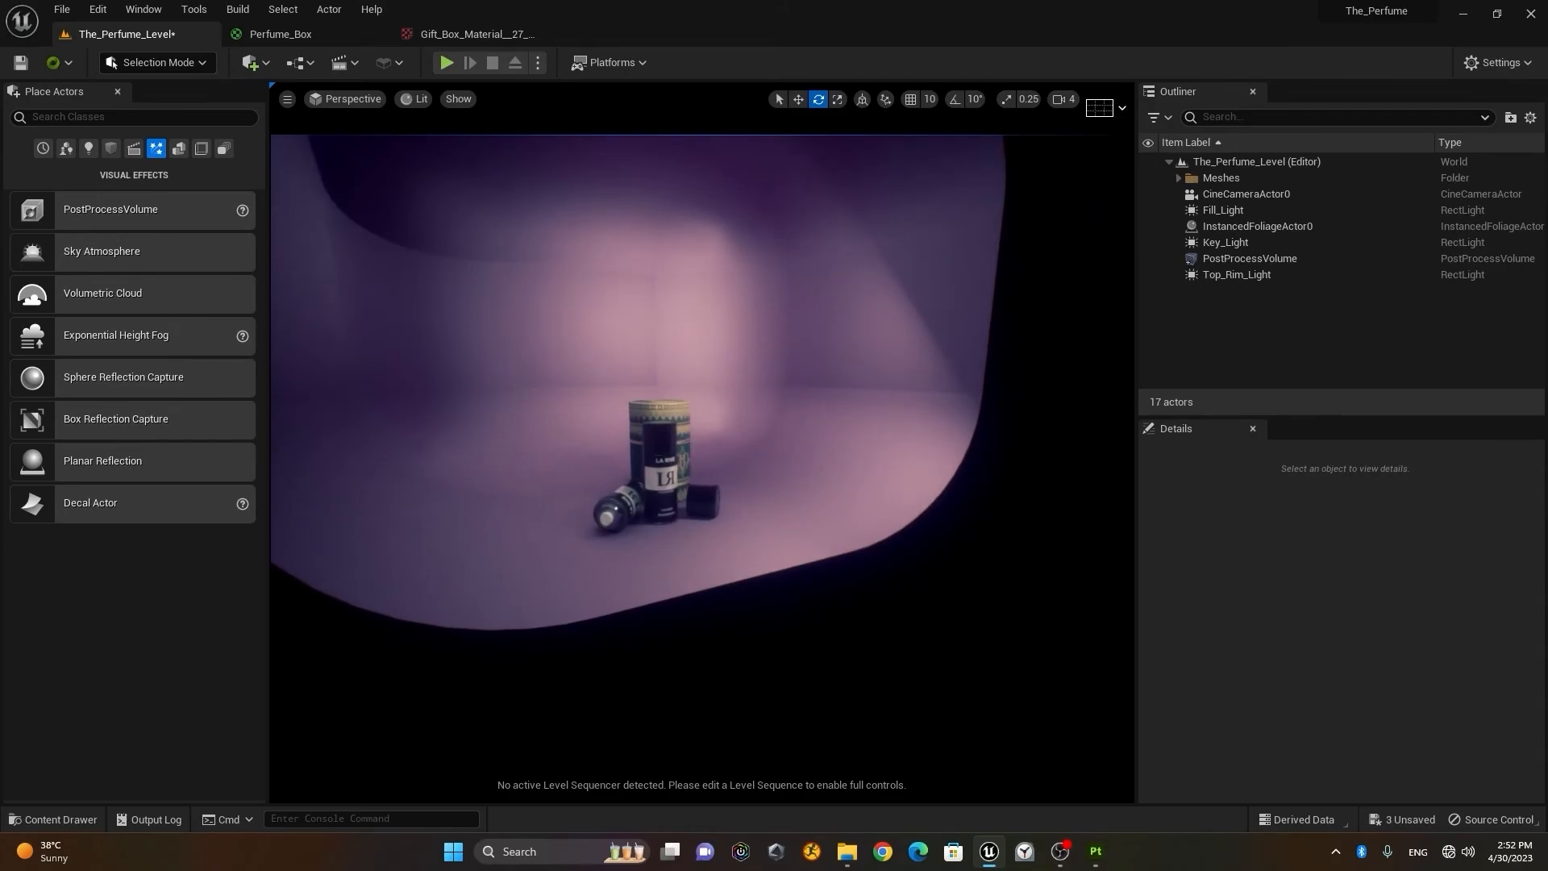
{"action": "right_click_drag", "start_coordinate": [661, 411], "coordinate": [711, 421], "text": "alt"}
{"action": "key", "text": "w"}
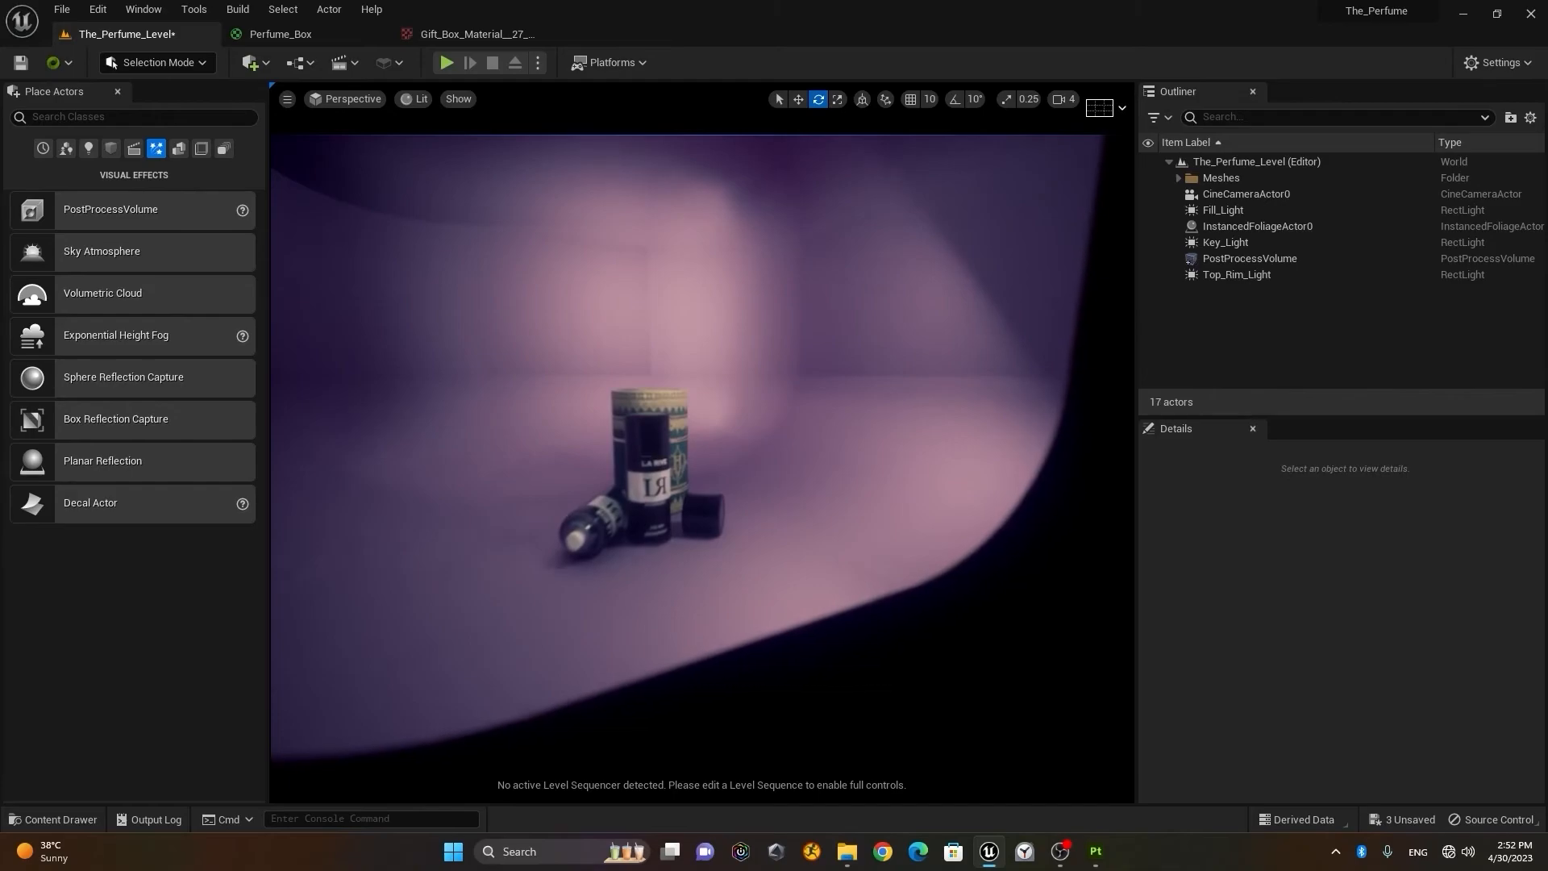
{"action": "key", "text": "w"}
{"action": "key", "text": "w"}
{"action": "key", "text": "w"}
{"action": "key", "text": "w"}
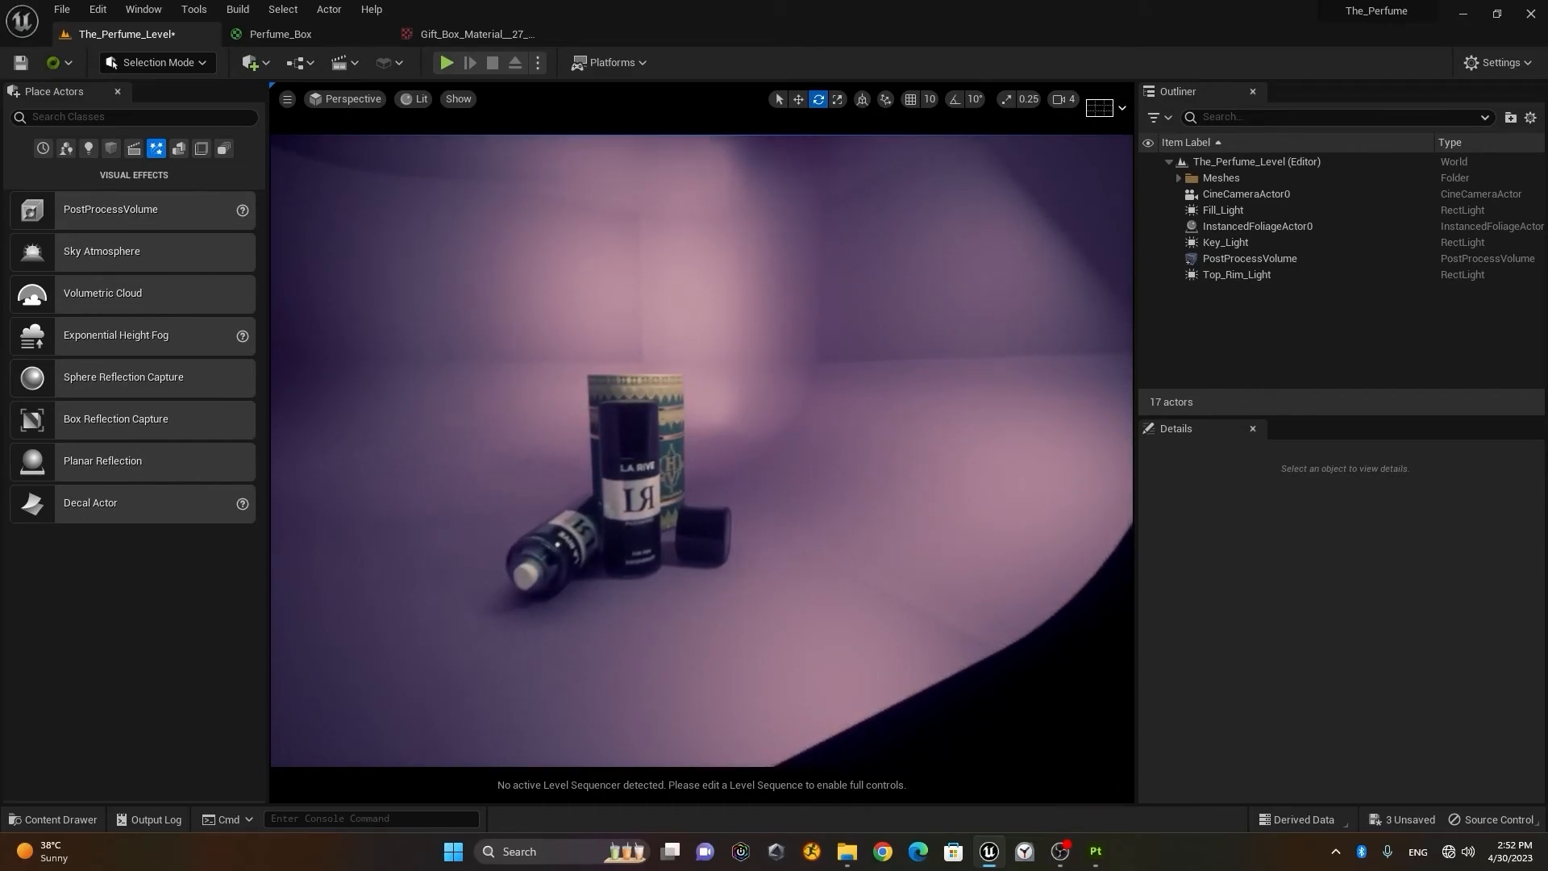